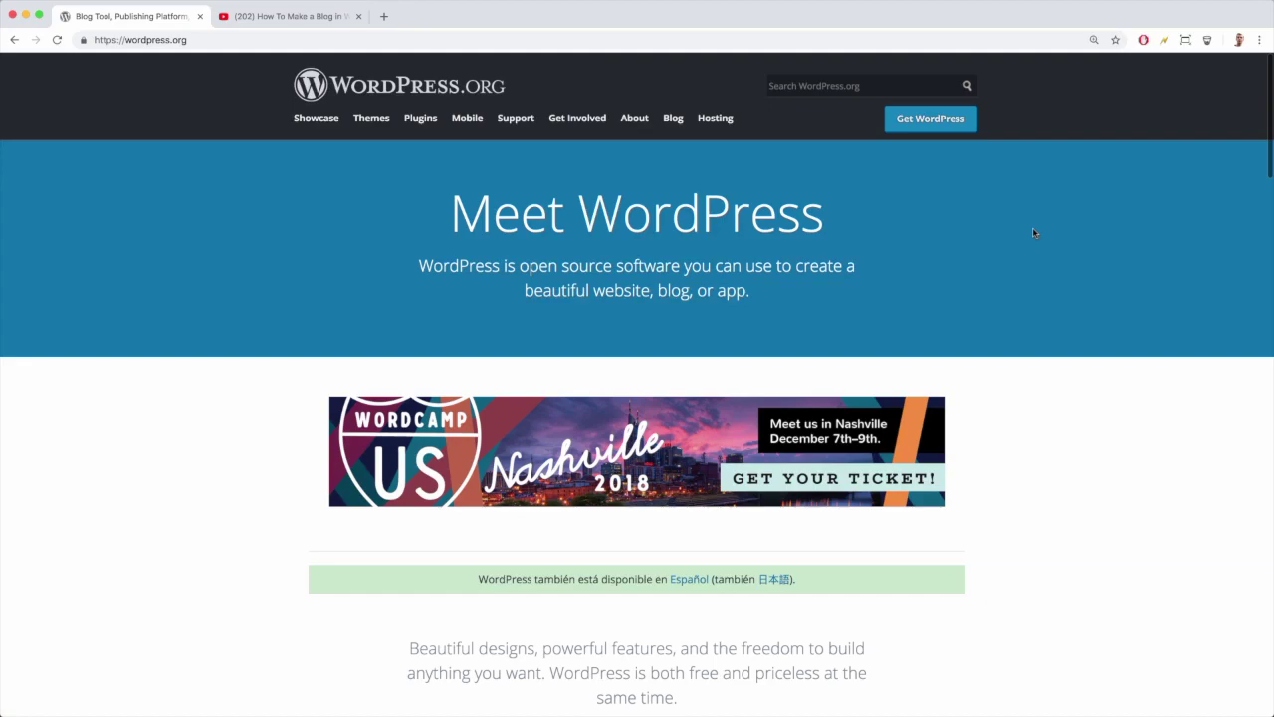
scroll(1032, 232, "down", 15)
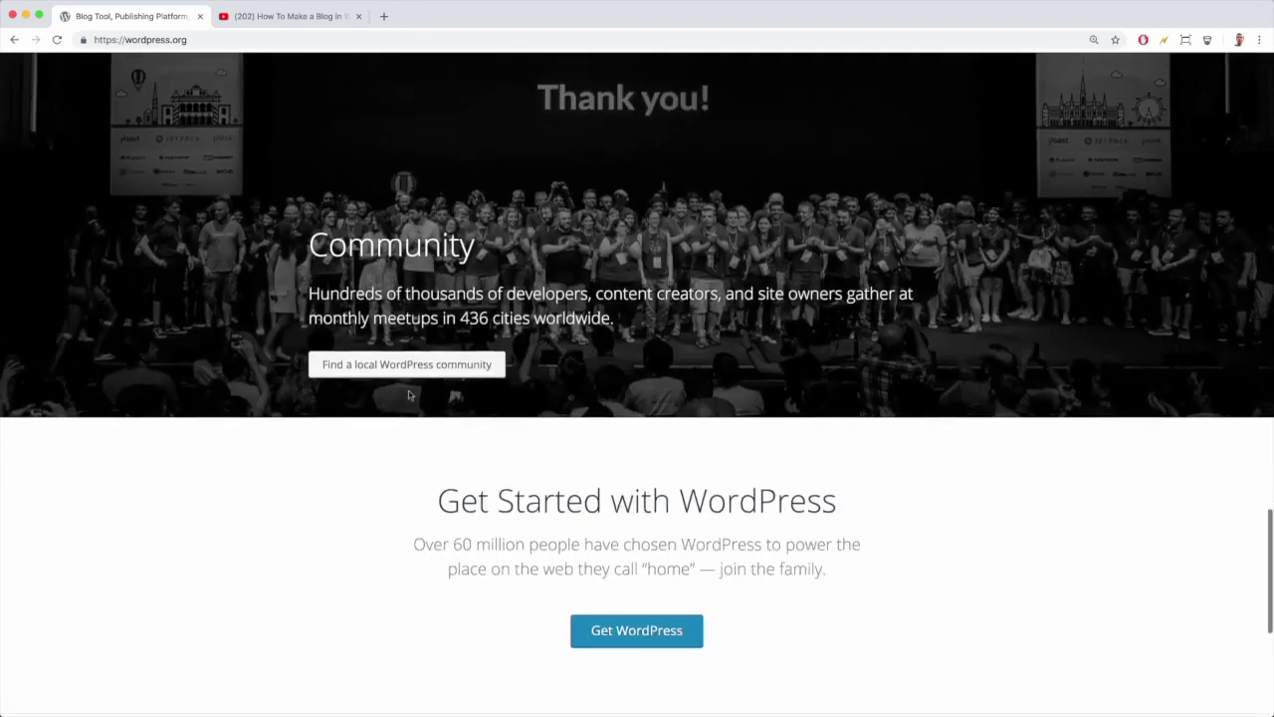
scroll(408, 396, "up", 20)
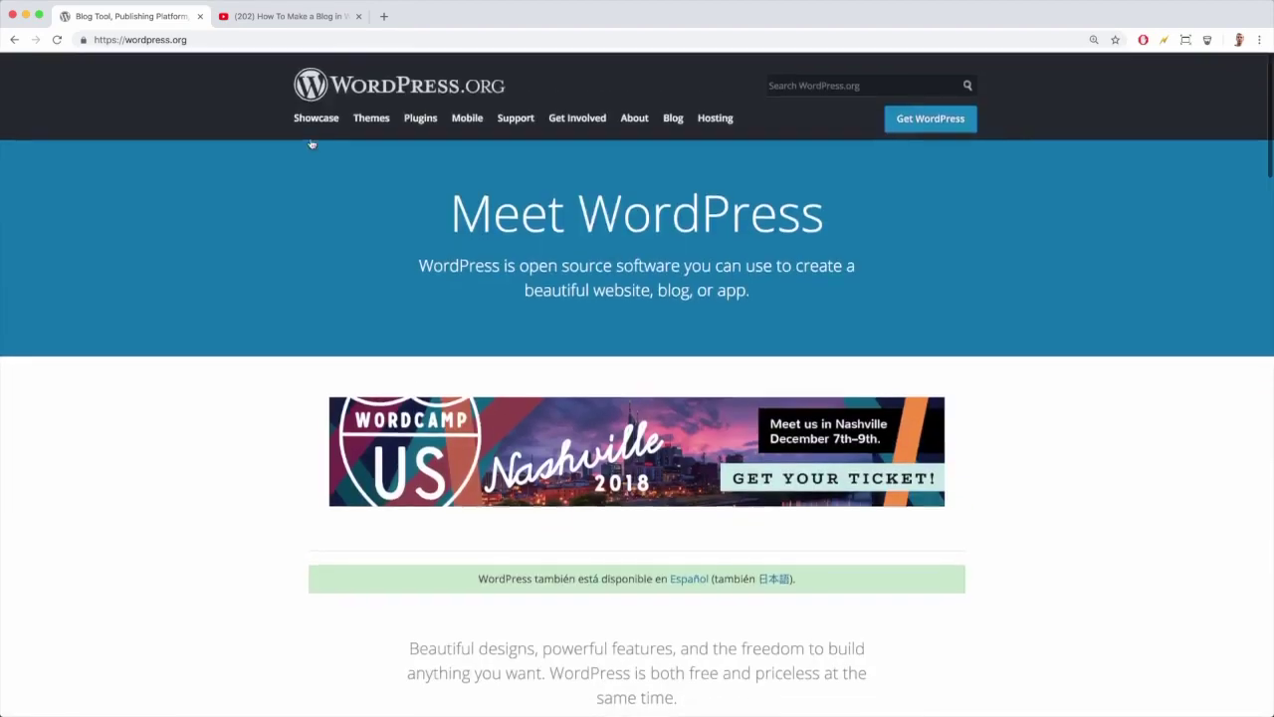
left_click(311, 122)
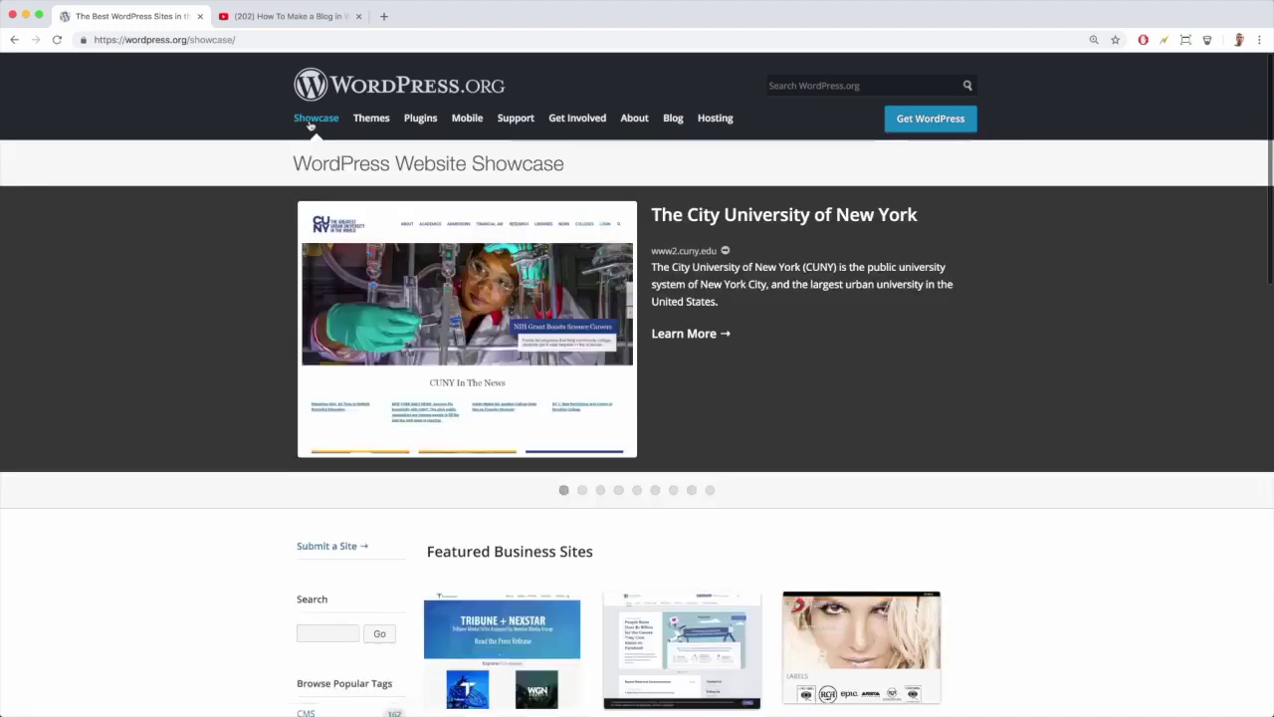
scroll(255, 293, "down", 5)
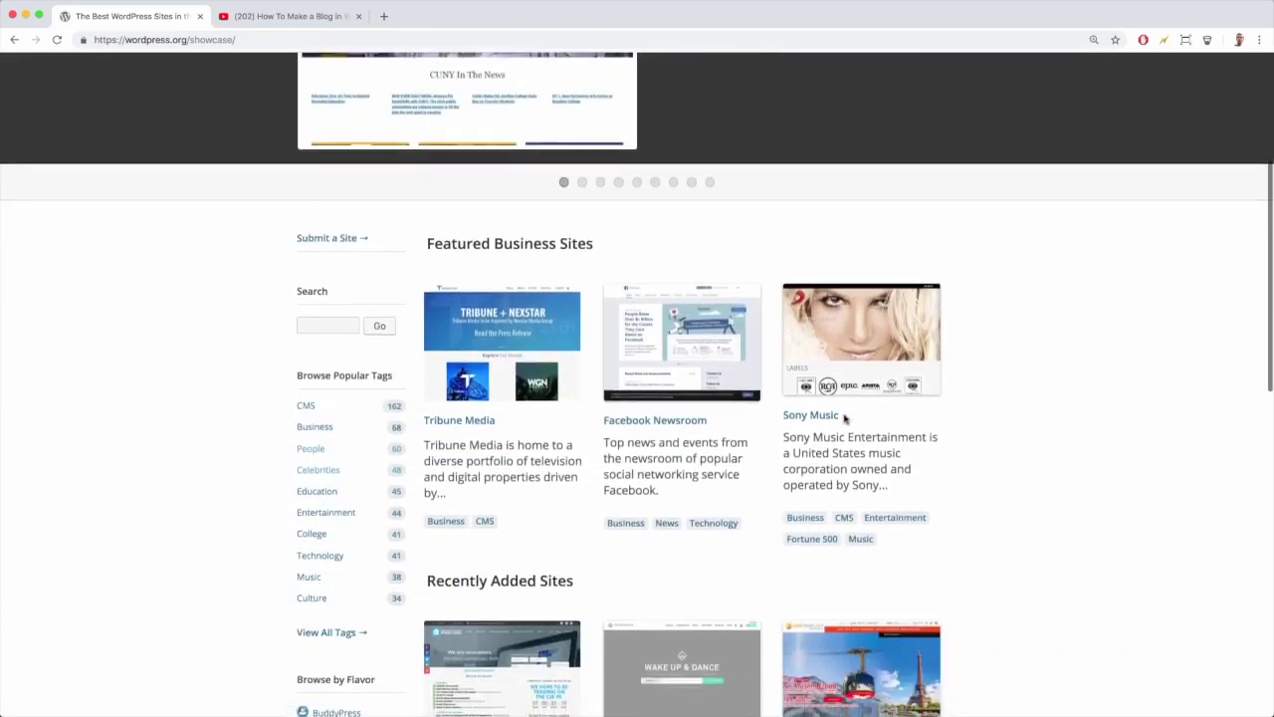
scroll(598, 429, "down", 2)
left_click(321, 388)
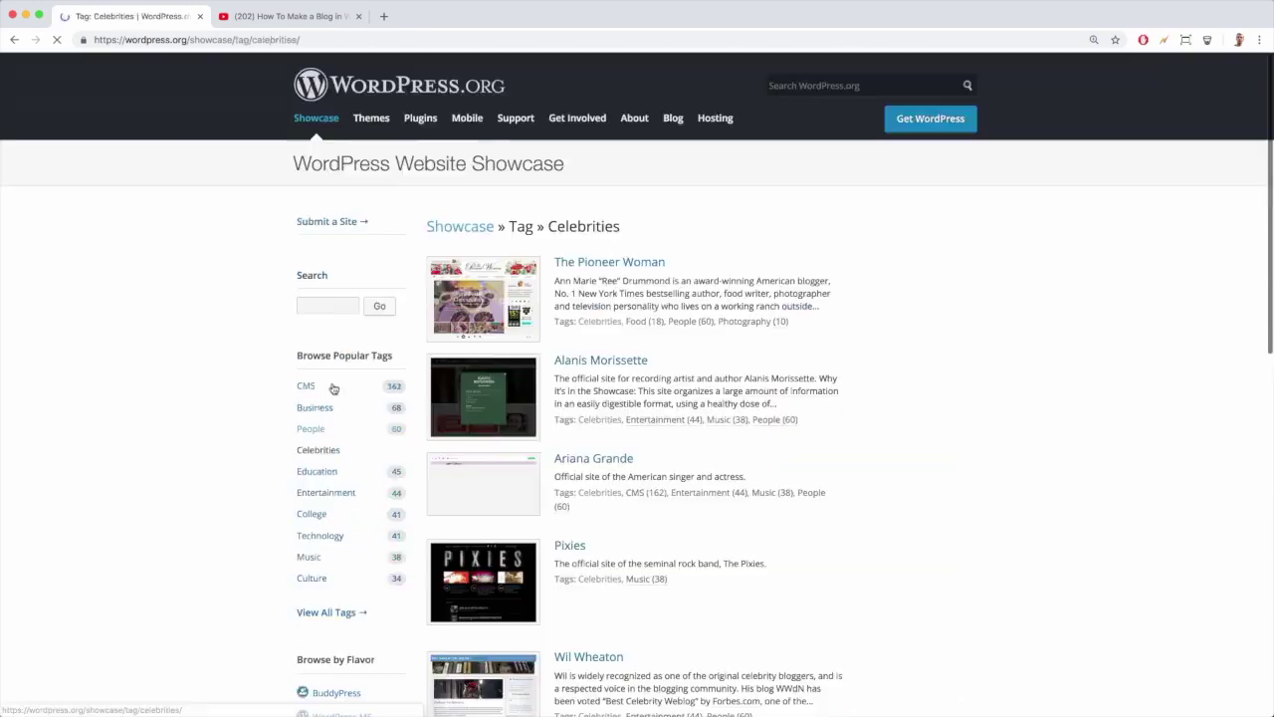
scroll(580, 438, "down", 5)
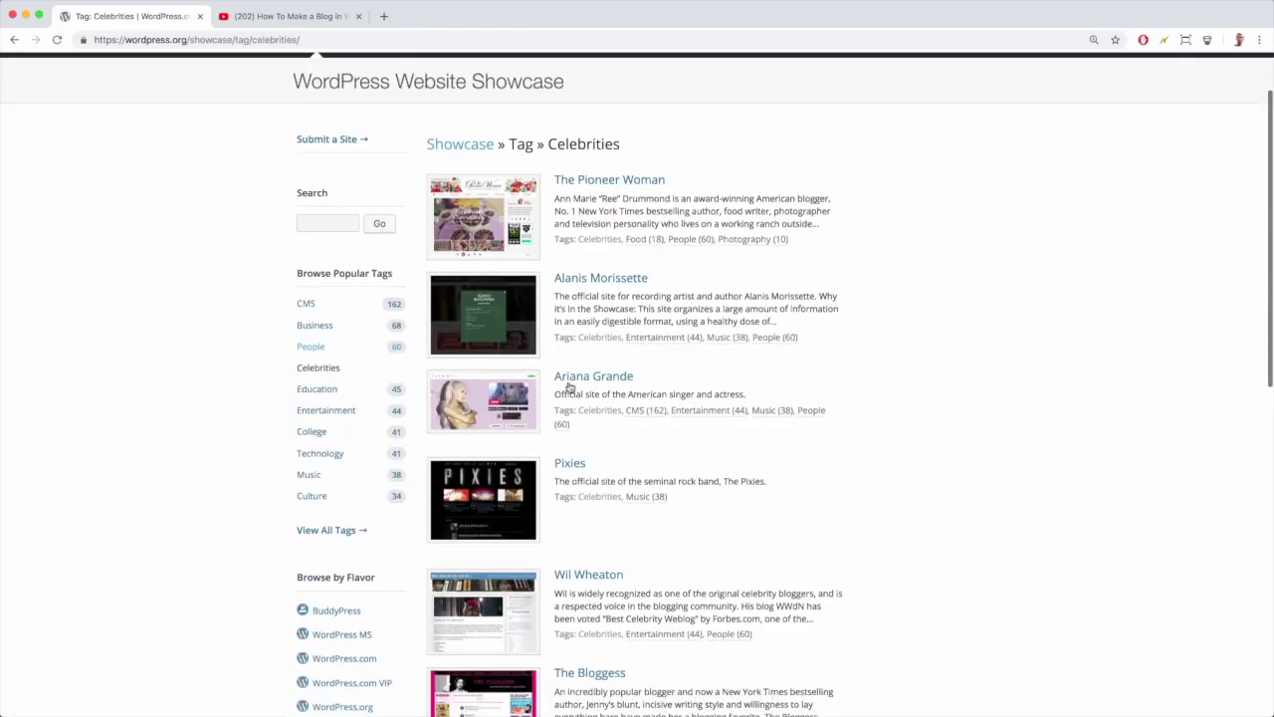
scroll(581, 439, "down", 9)
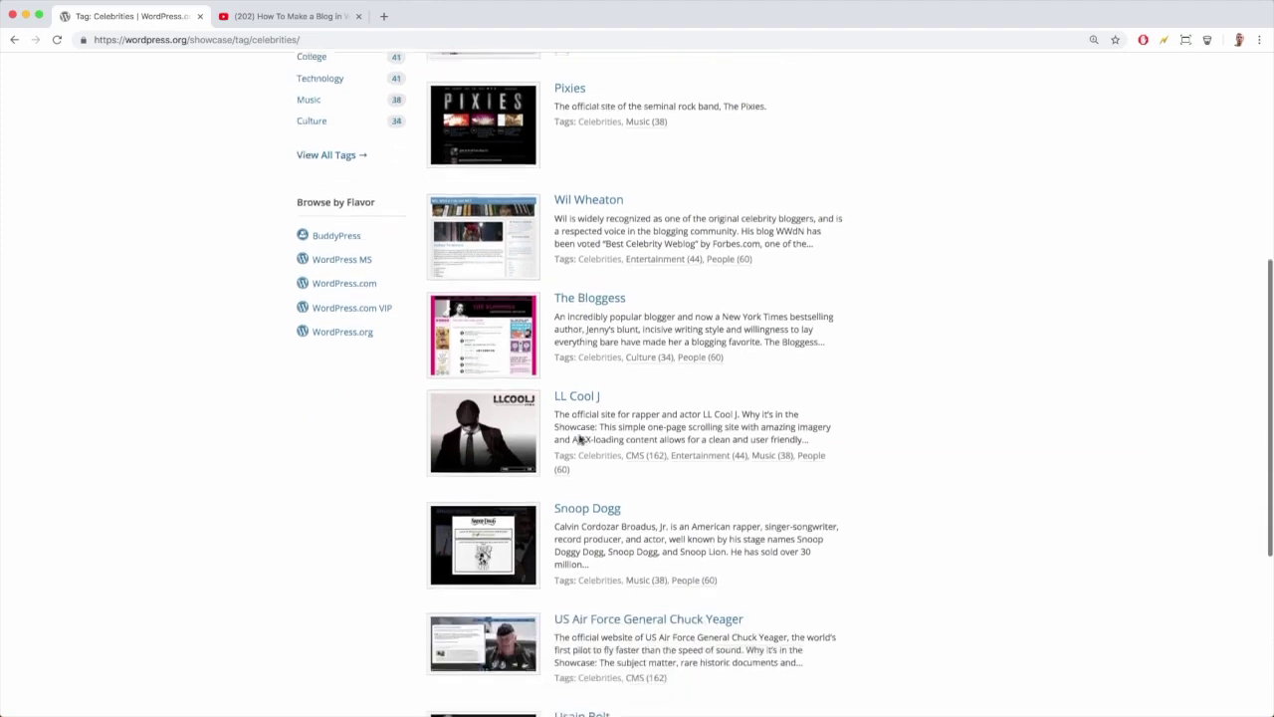
scroll(581, 439, "down", 2)
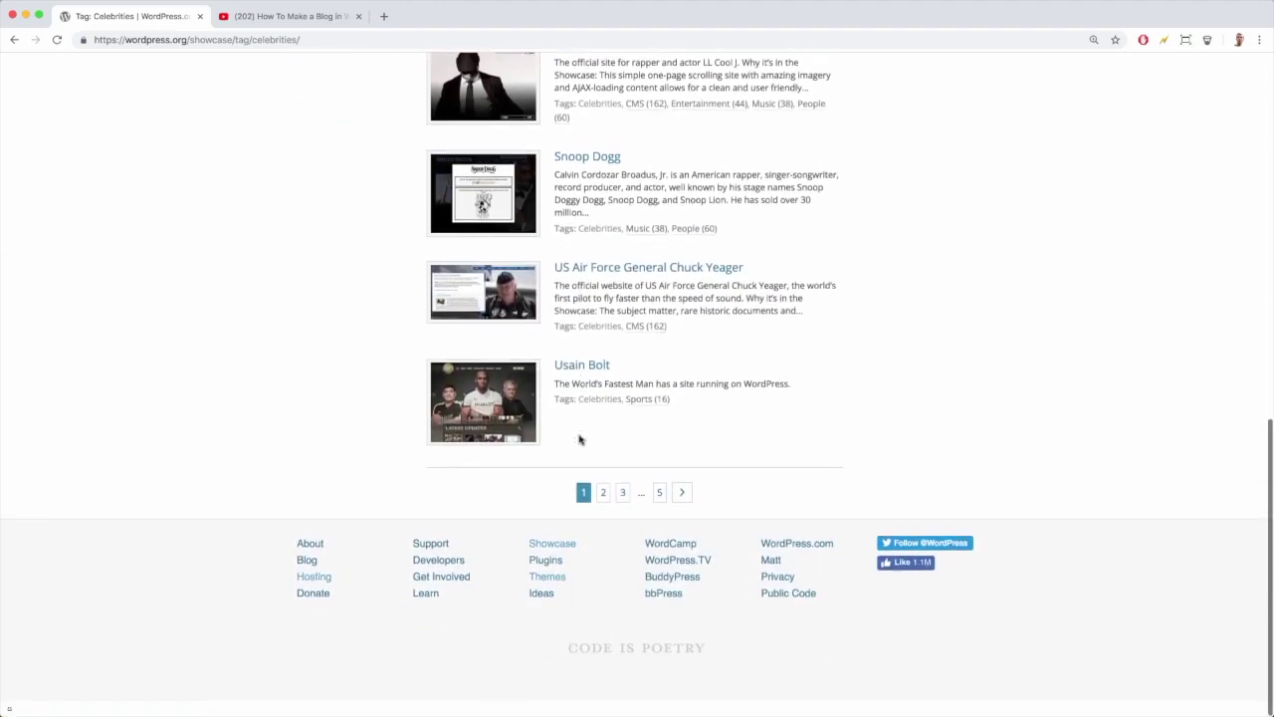
left_click(583, 492)
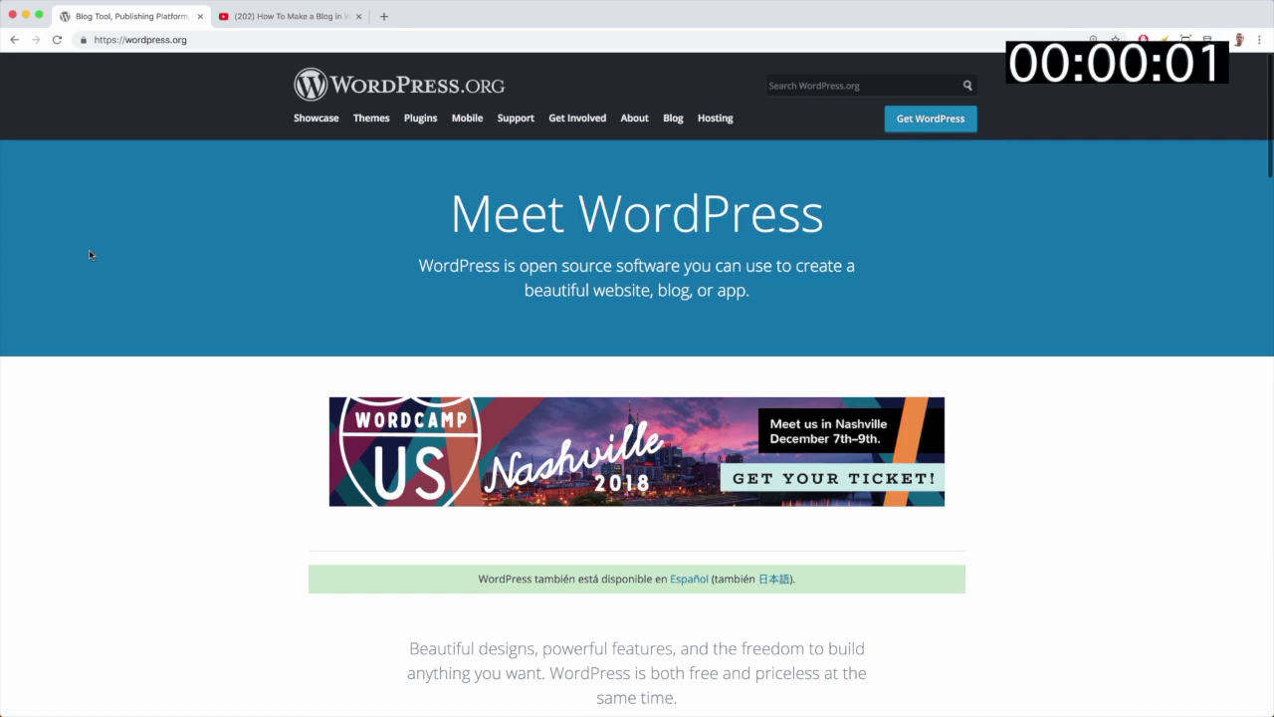
Step: Open the Bluehost discount link in the How To Make a Blog video's description
left_click(292, 18)
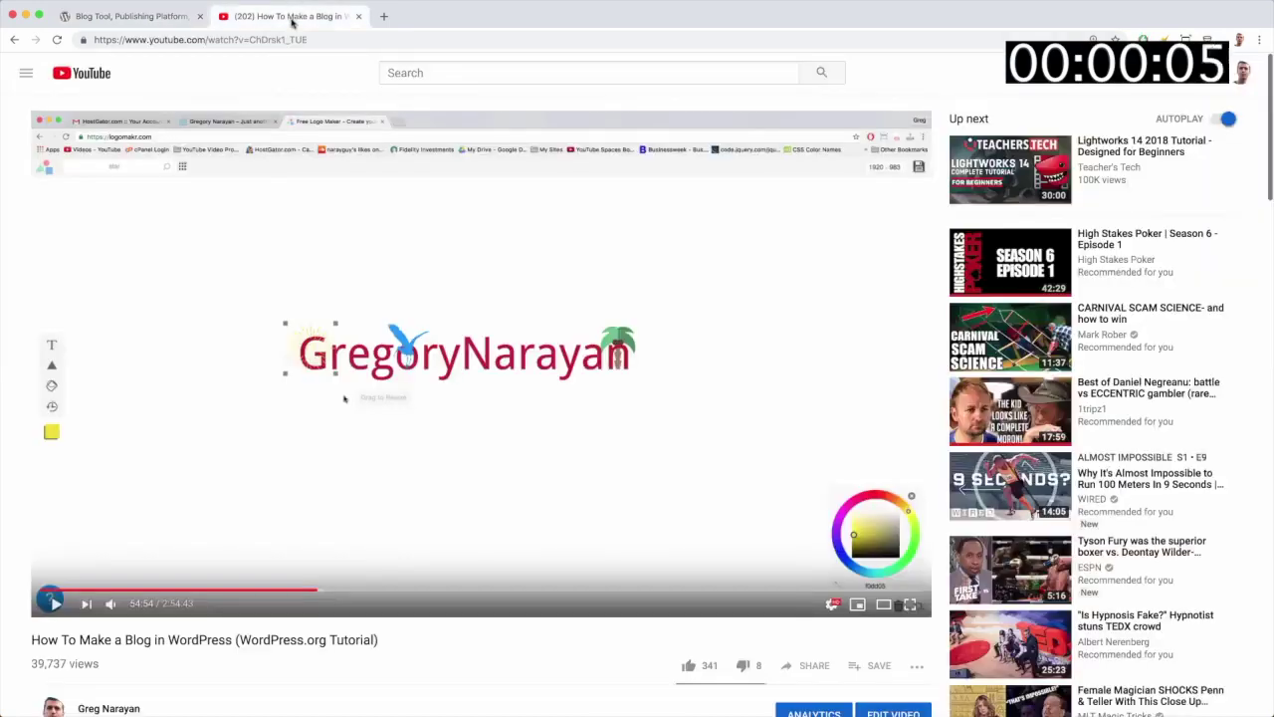
scroll(486, 252, "down", 3)
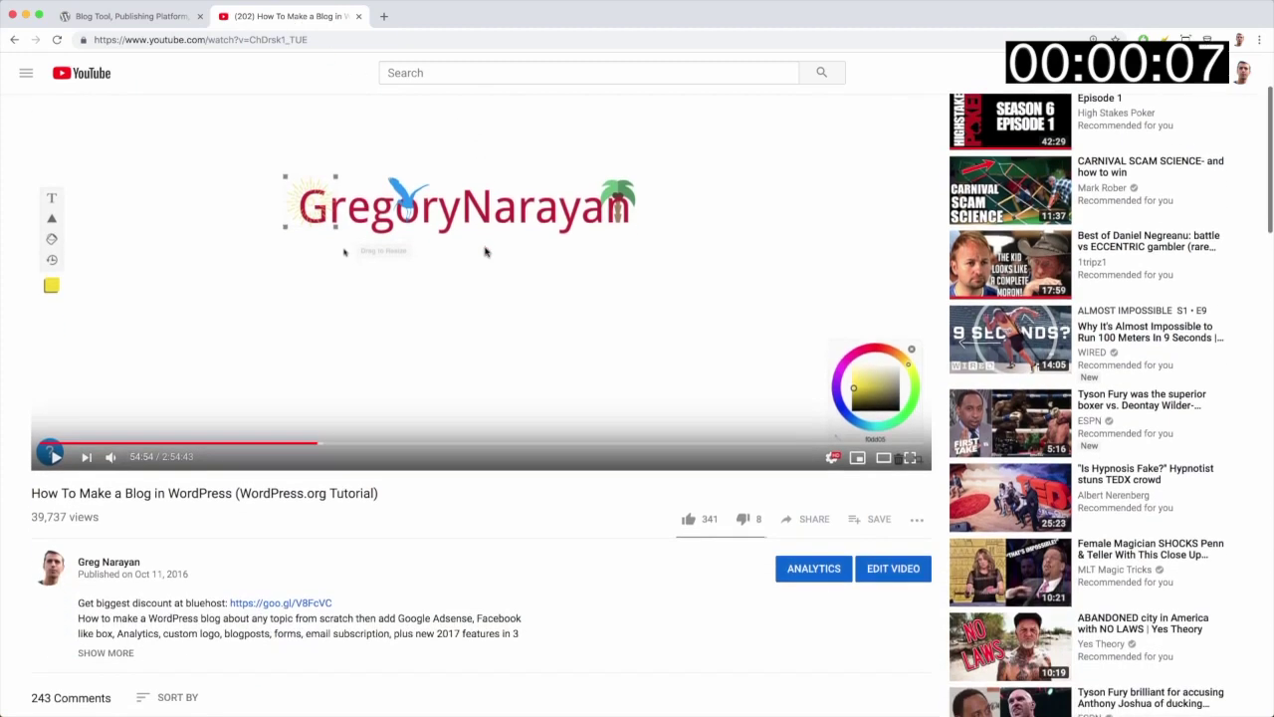
scroll(486, 252, "up", 3)
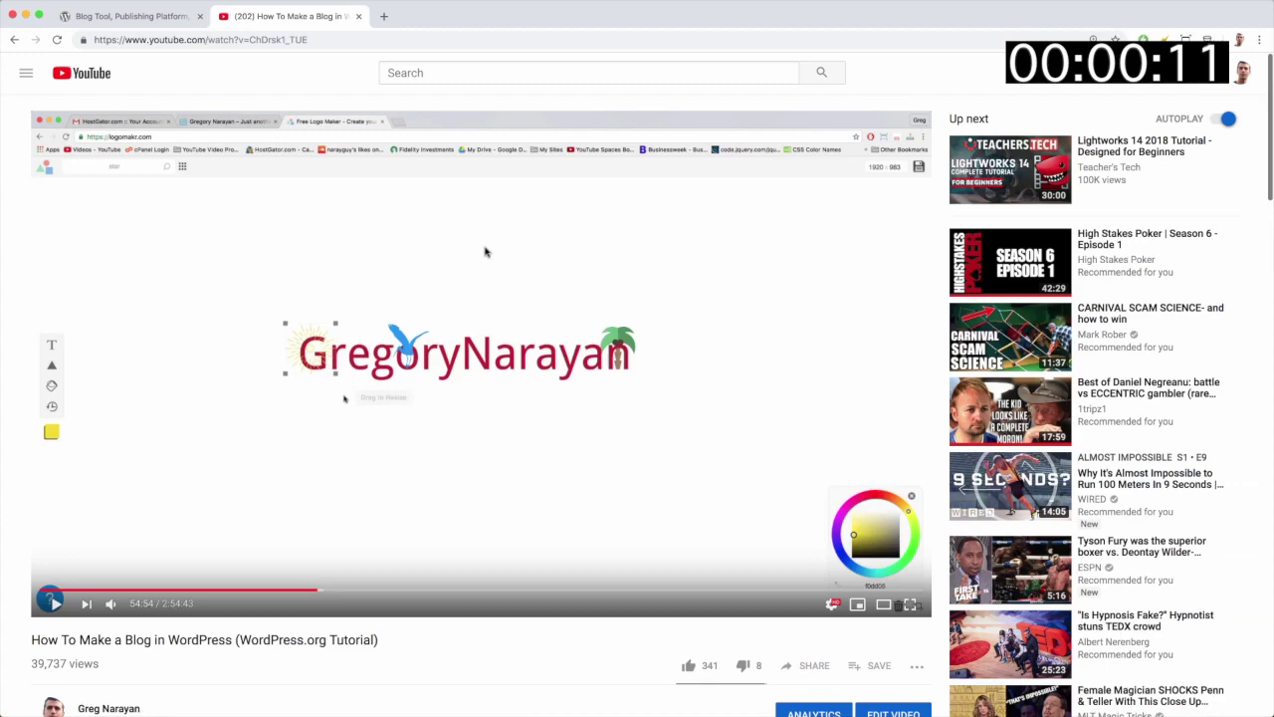
scroll(486, 252, "down", 4)
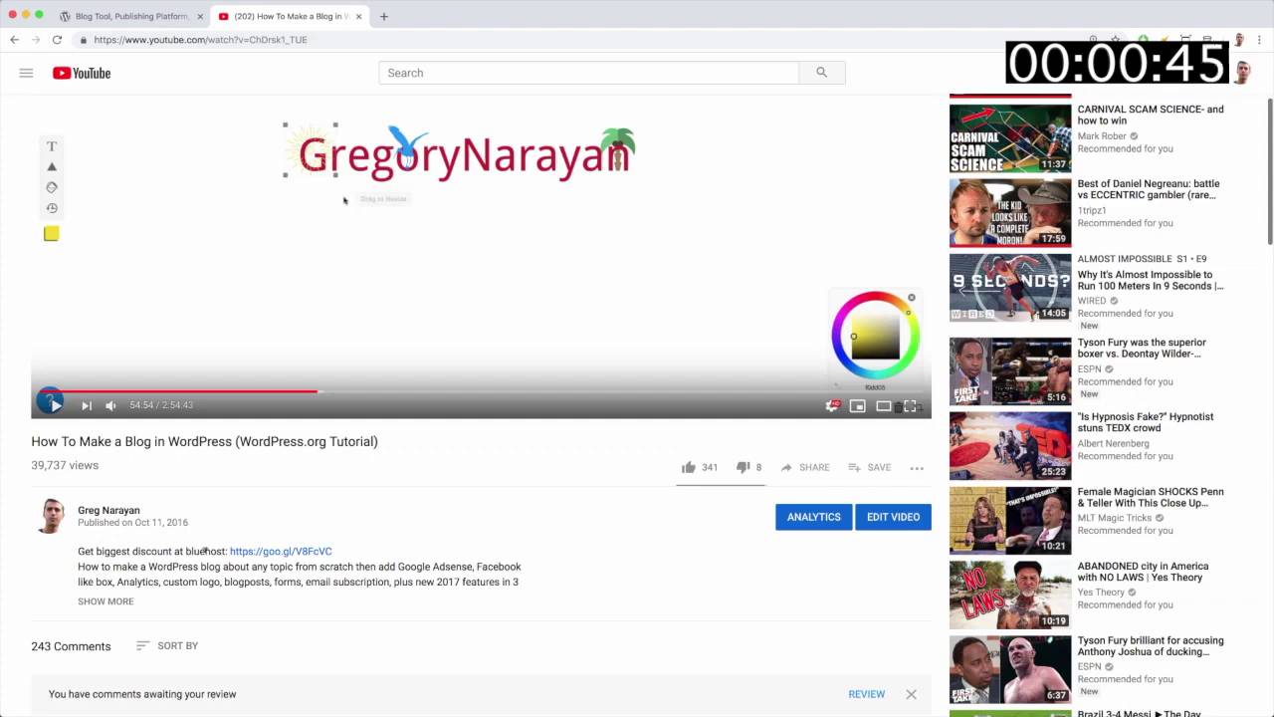
scroll(299, 498, "up", 3)
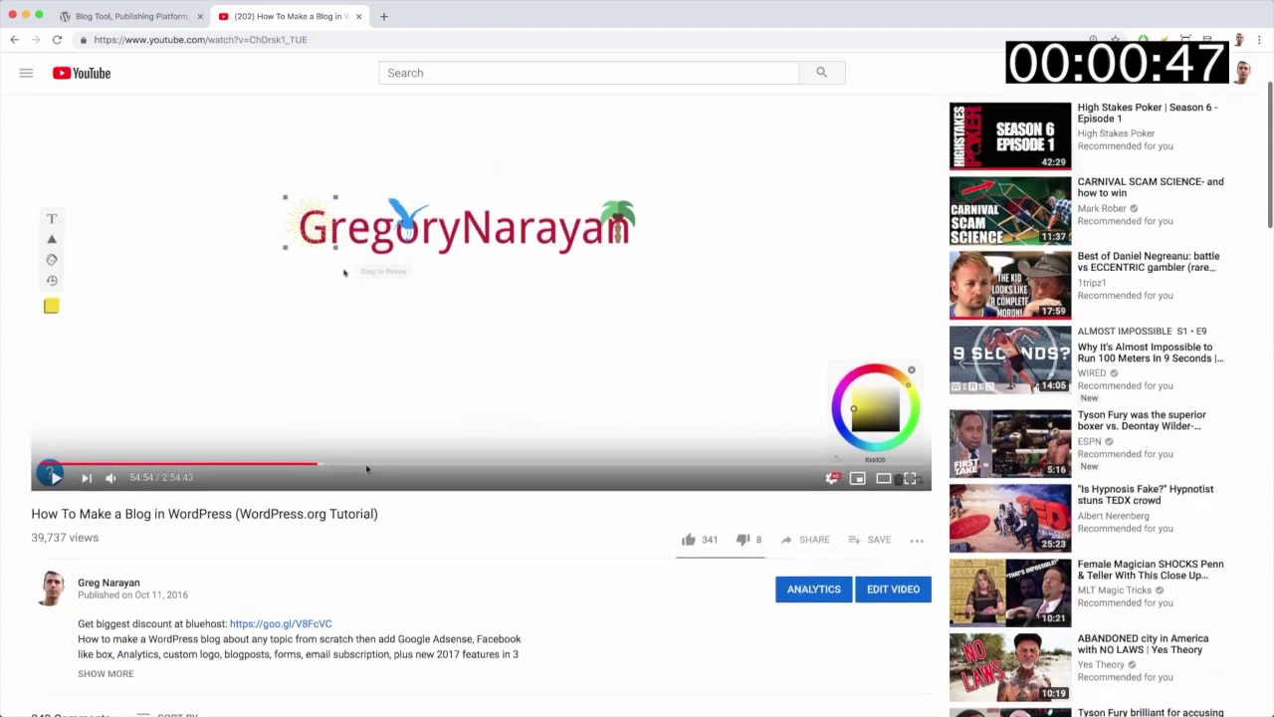
scroll(367, 469, "down", 3)
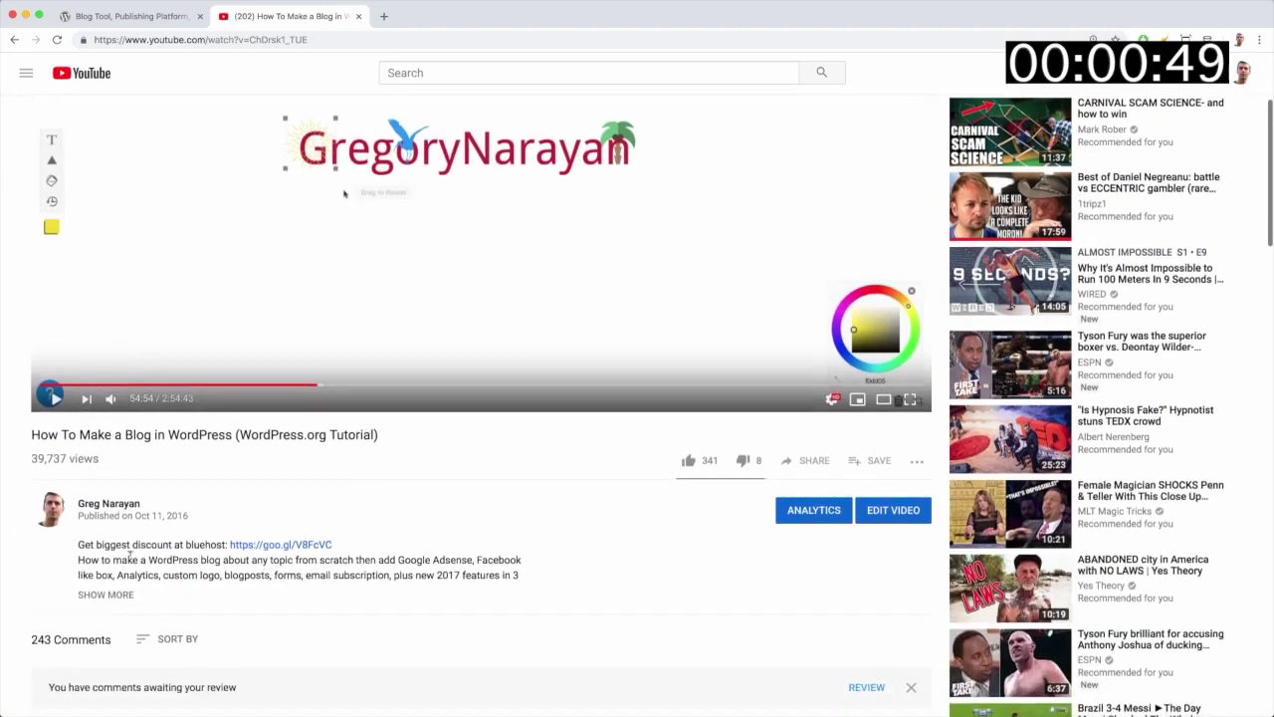
left_click(293, 548)
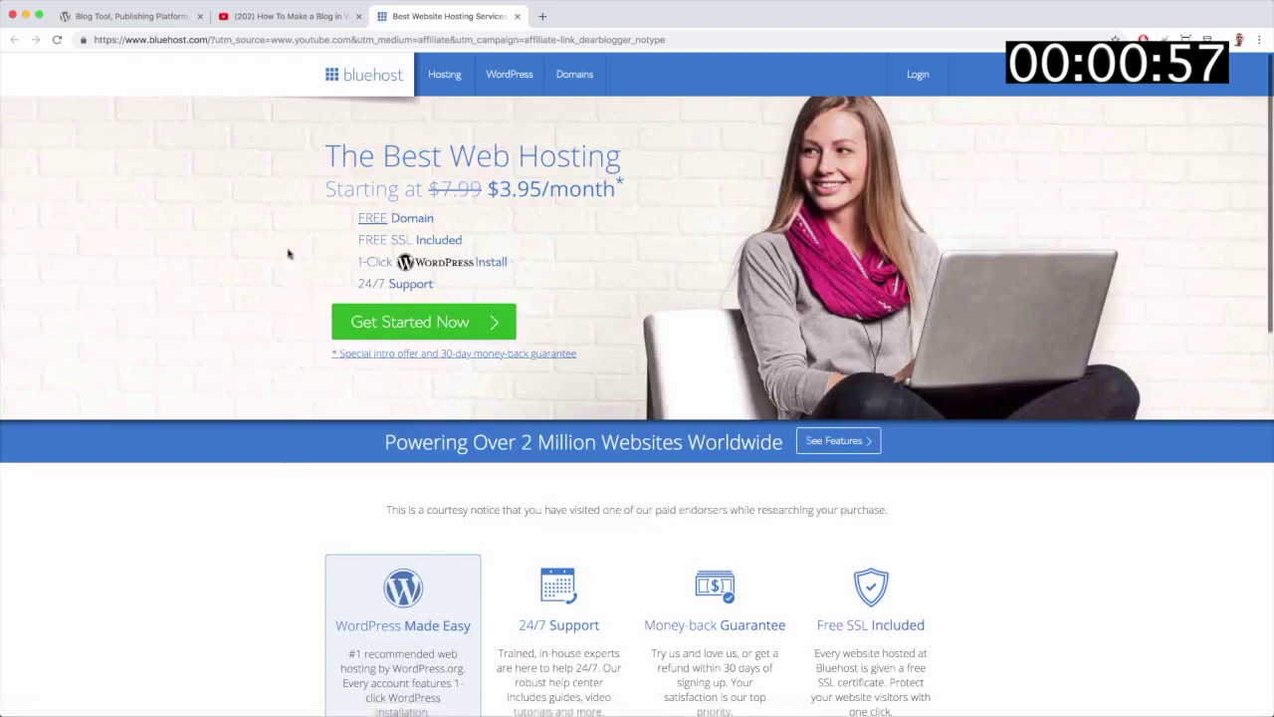
Step: Load the plain bluehost.com homepage and browse its $3.95/month hosting offer
left_click(368, 79)
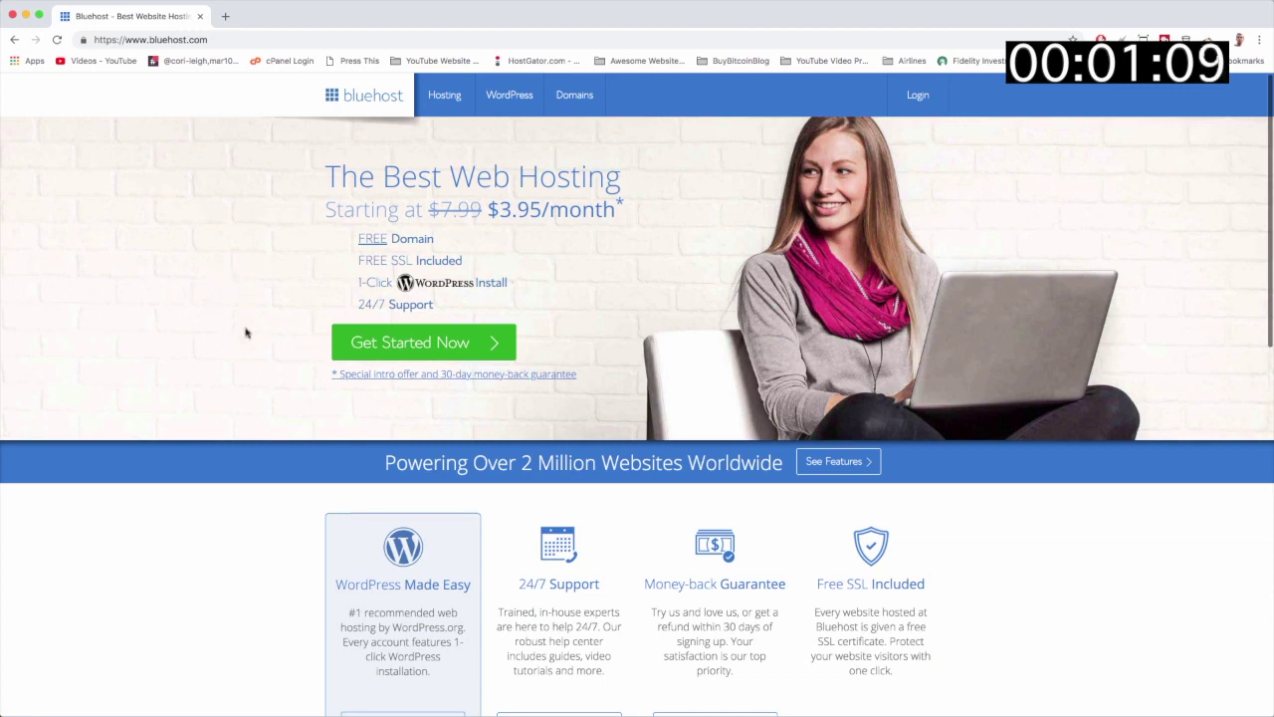
scroll(246, 334, "down", 5)
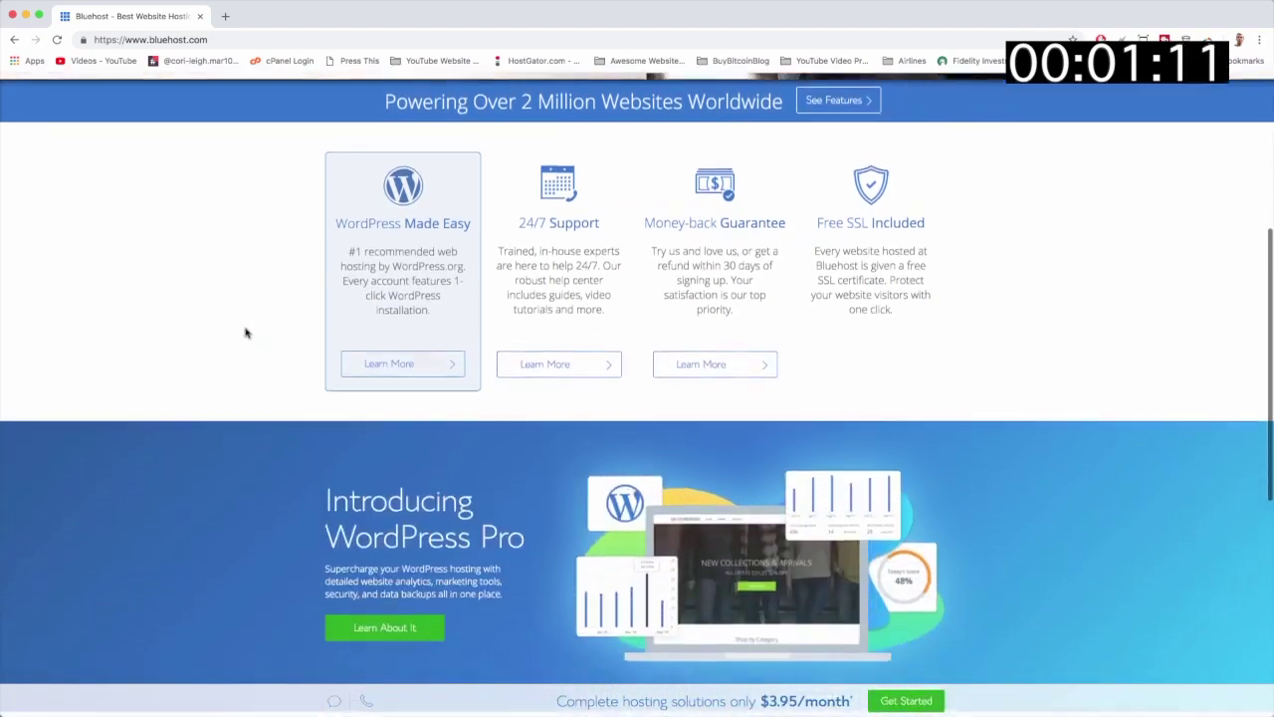
scroll(246, 334, "down", 4)
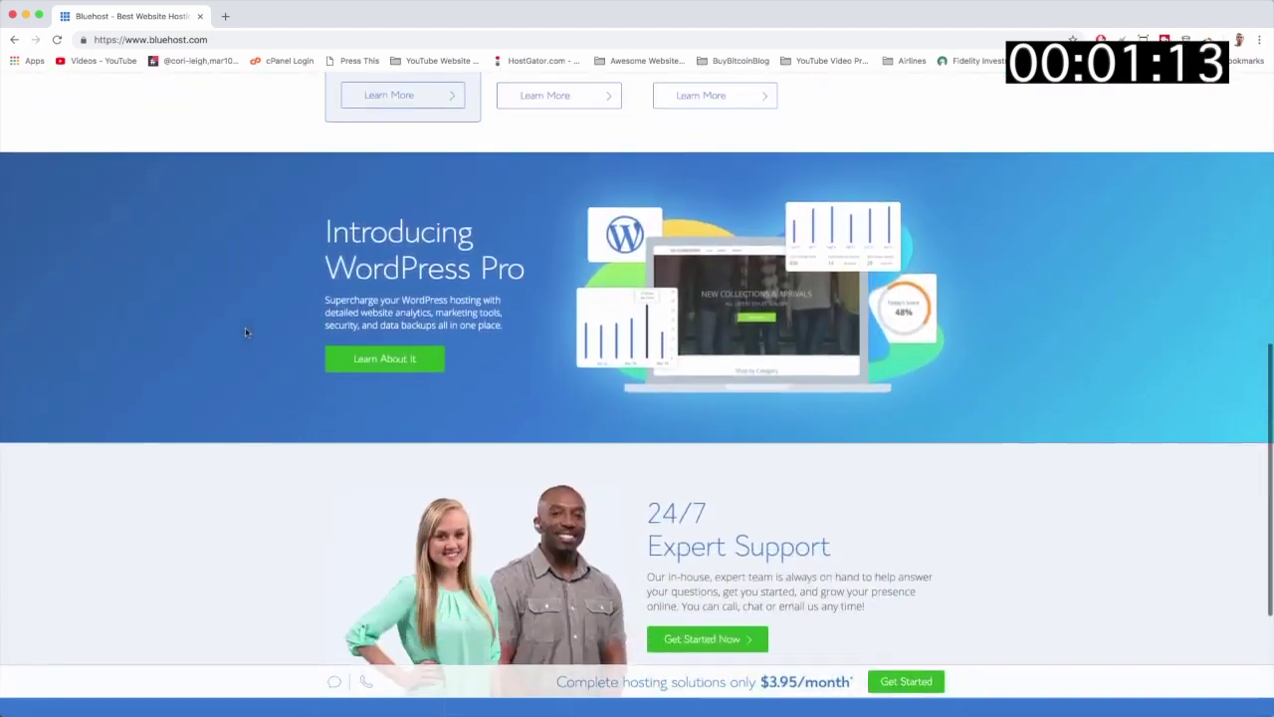
scroll(245, 332, "down", 1)
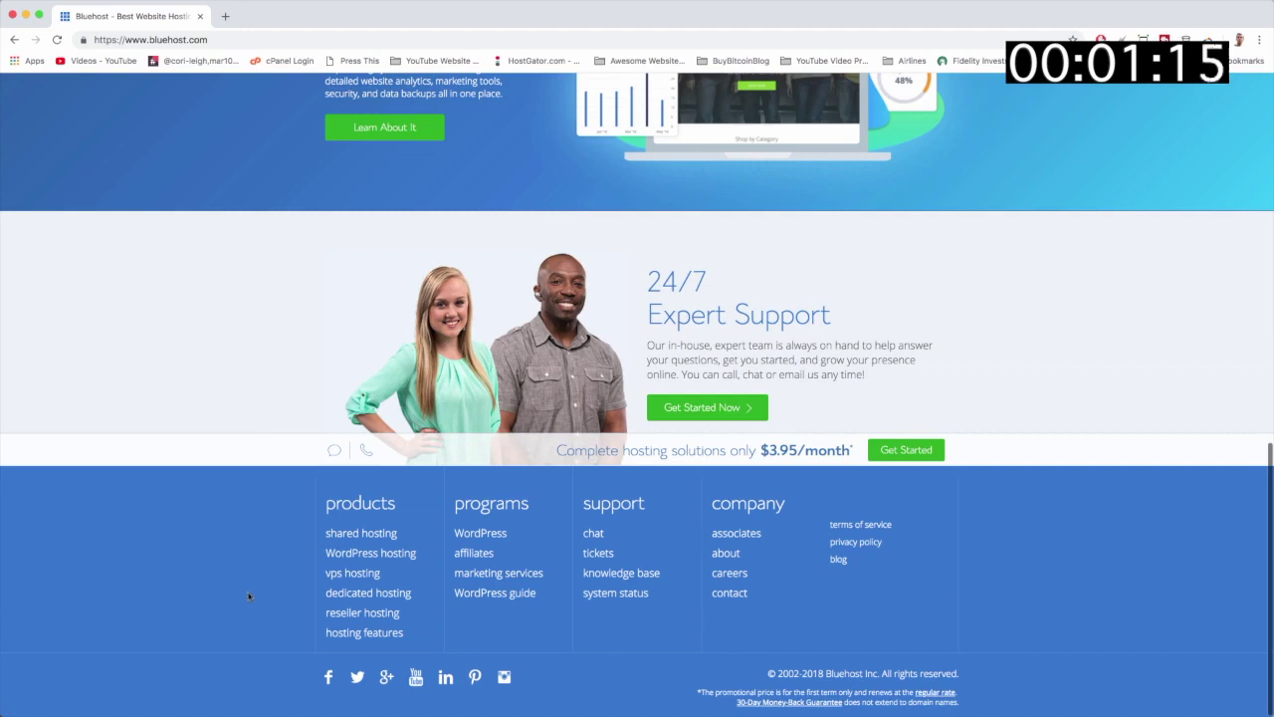
scroll(249, 595, "up", 2)
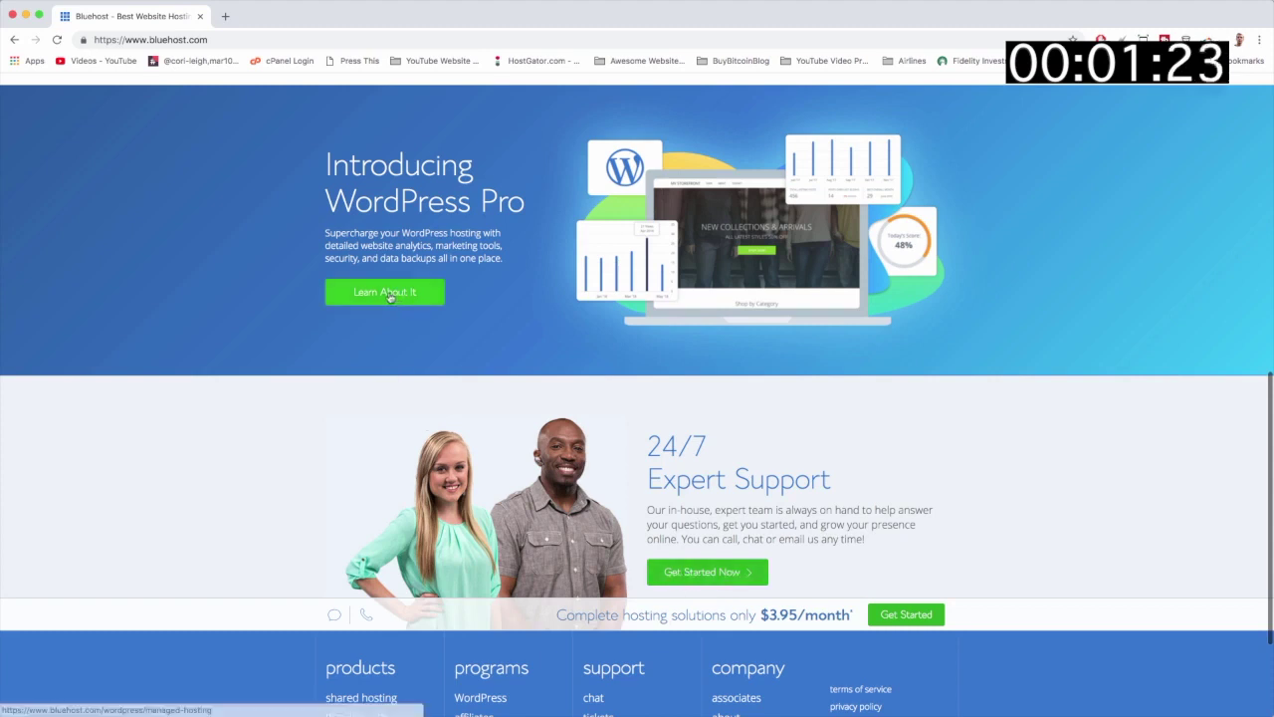
scroll(391, 298, "up", 1)
scroll(392, 298, "up", 1)
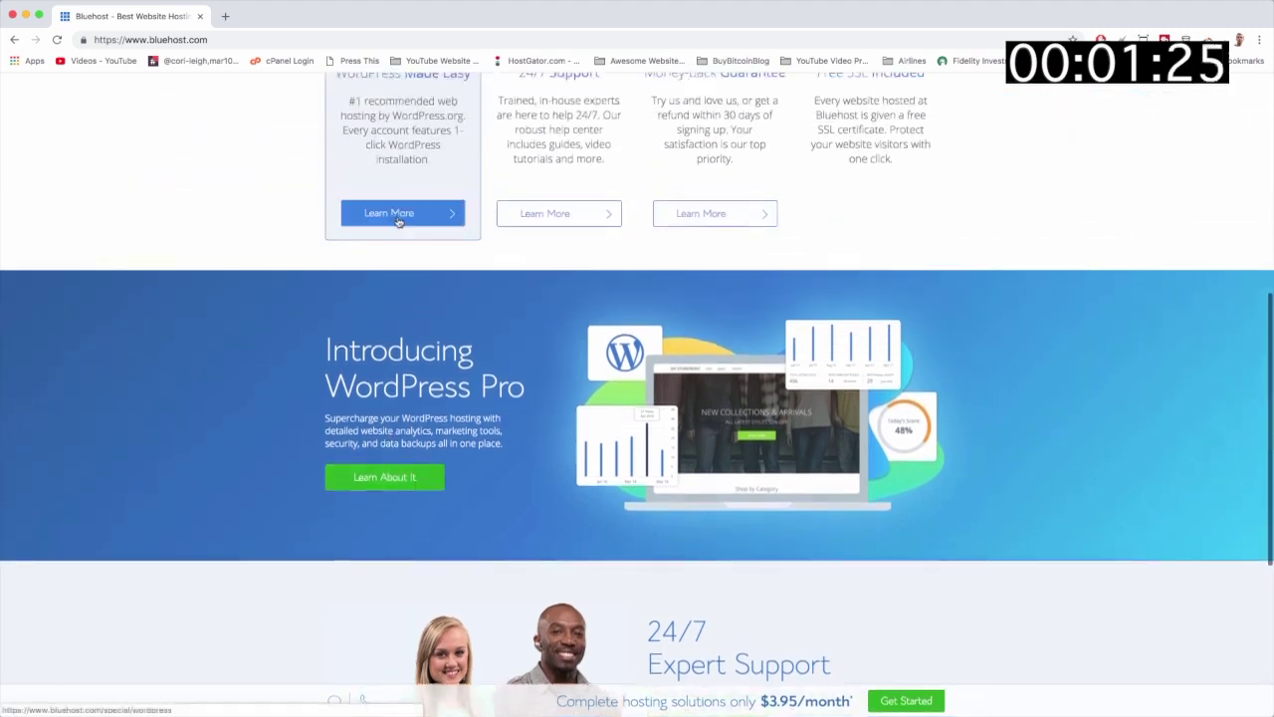
scroll(586, 225, "up", 2)
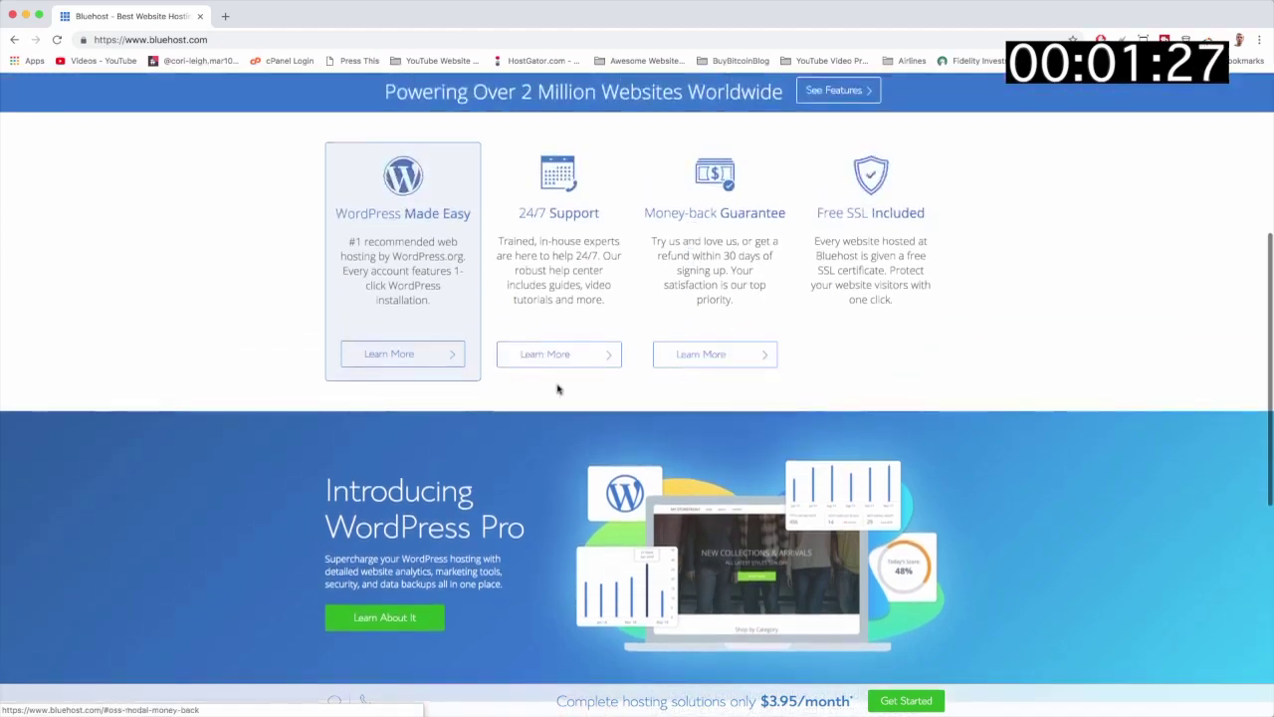
scroll(517, 300, "up", 3)
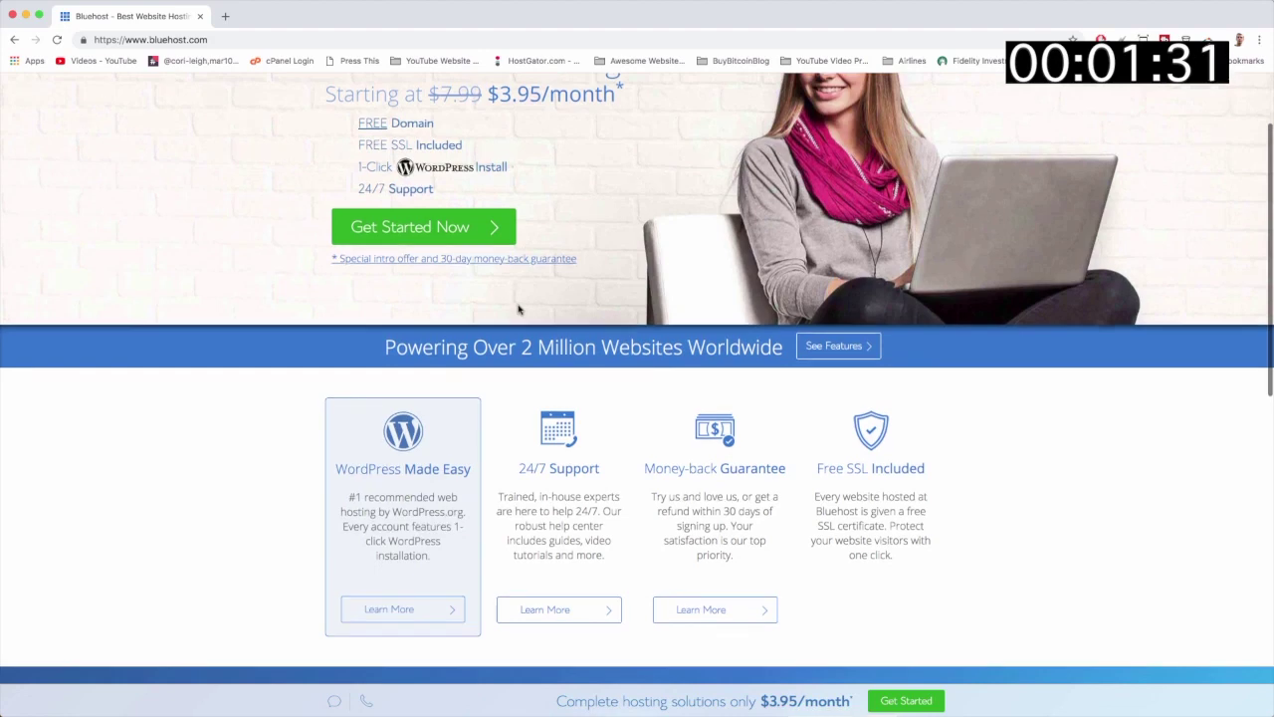
scroll(518, 309, "up", 1)
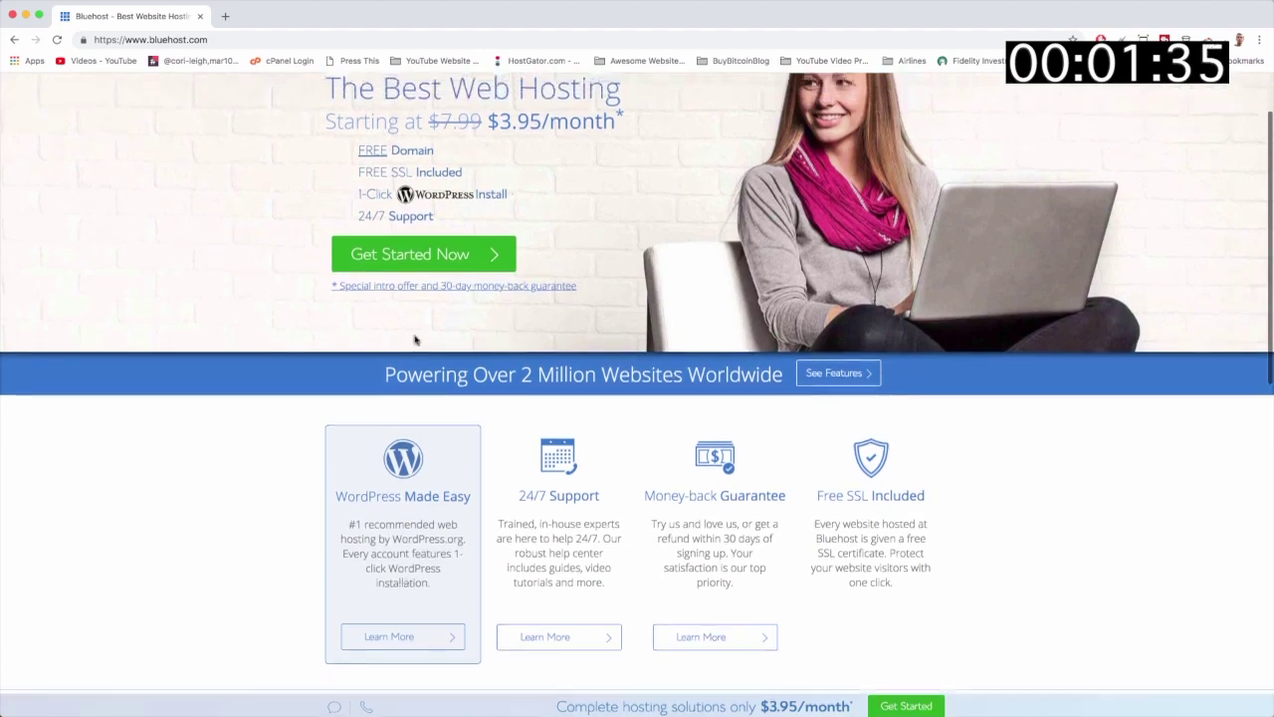
scroll(228, 266, "up", 2)
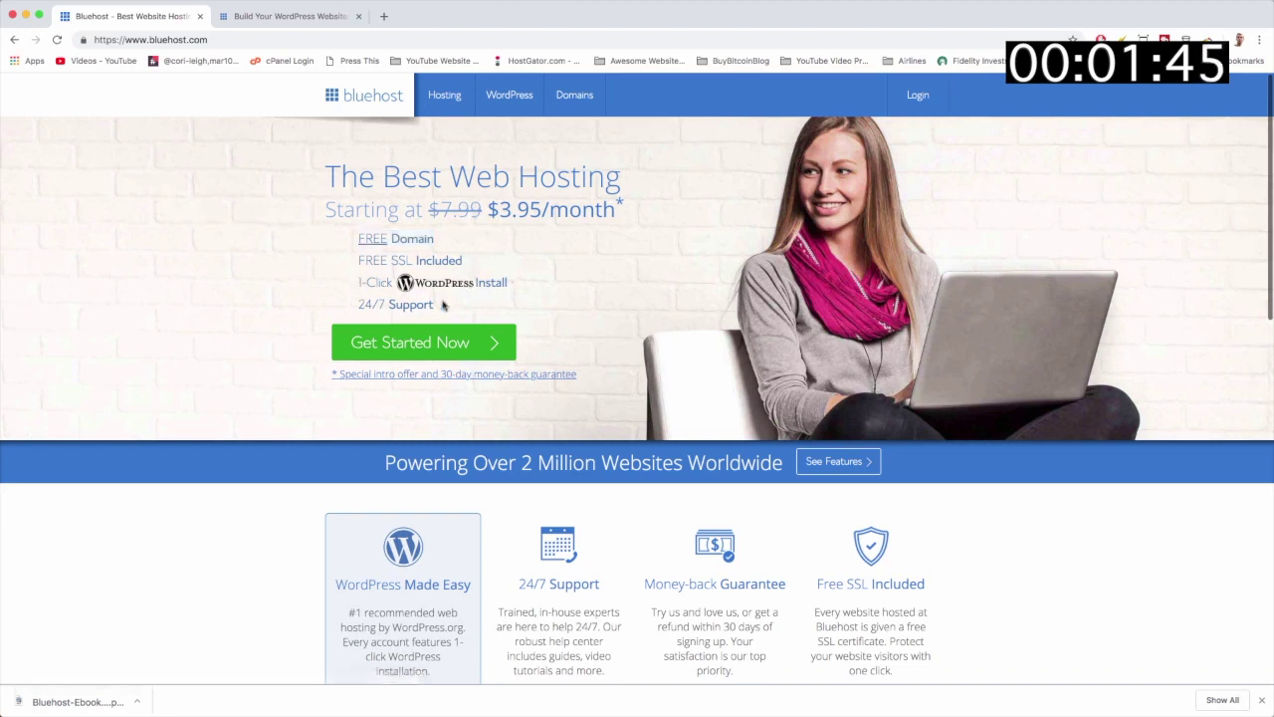
Step: Highlight the 24/7 Support text and The Best Web Hosting heading, then start a blank tab
left_click_drag(432, 303, 359, 304)
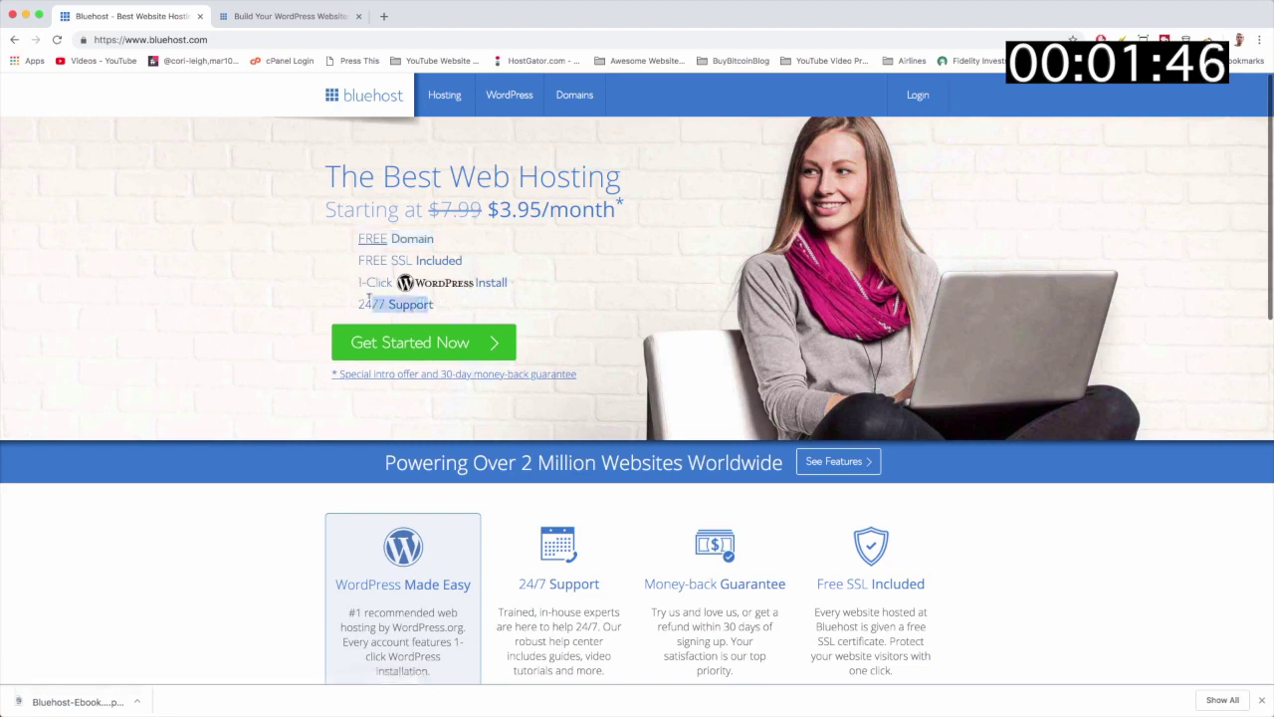
left_click(448, 305)
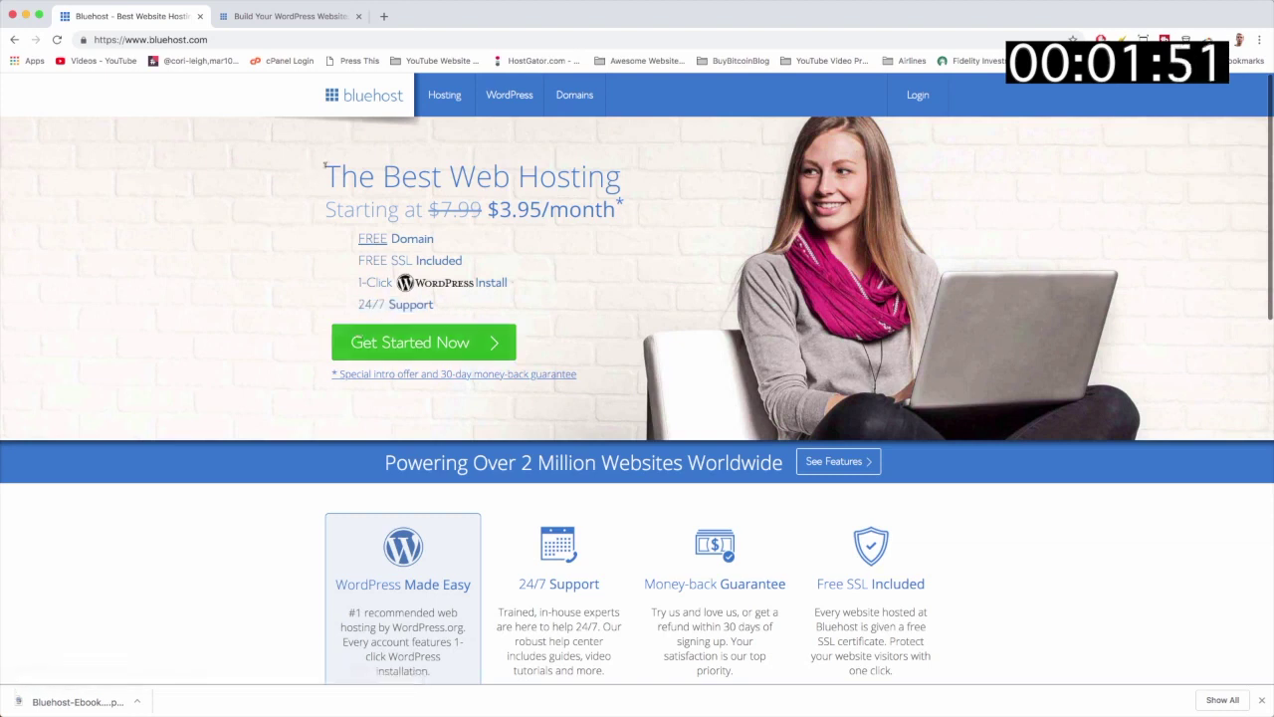
left_click_drag(325, 169, 574, 177)
left_click(241, 296)
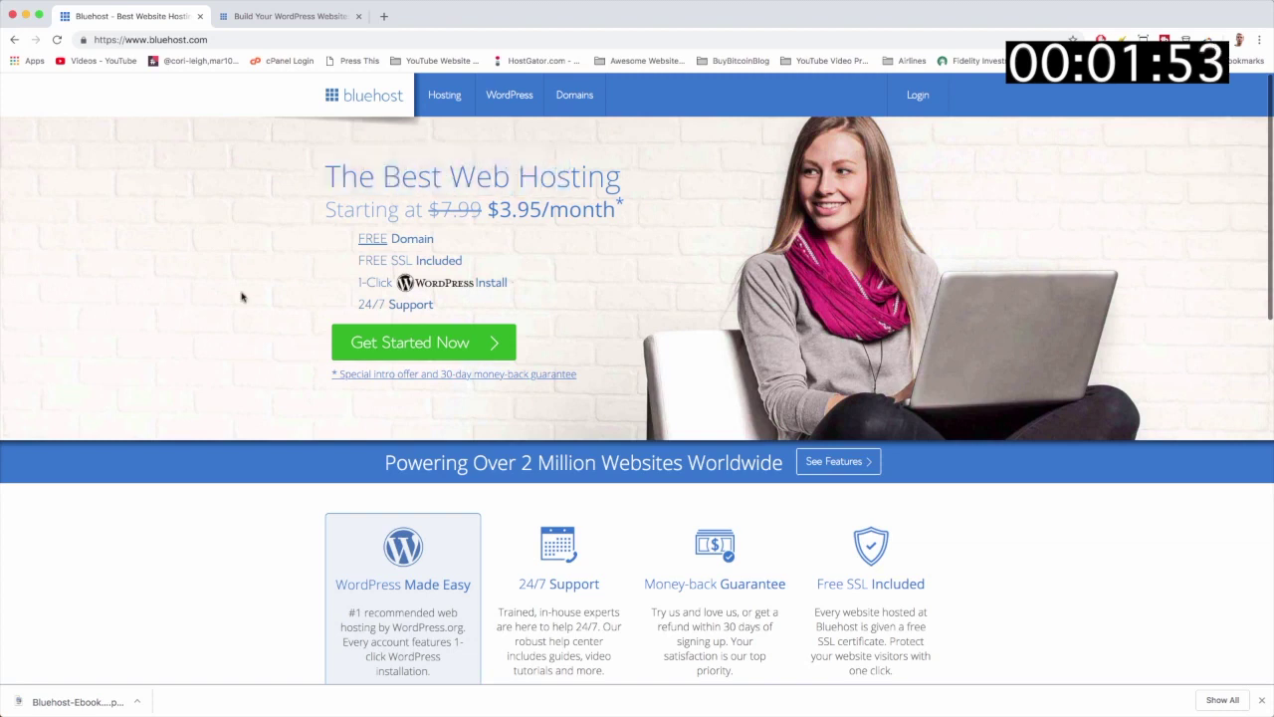
left_click(384, 17)
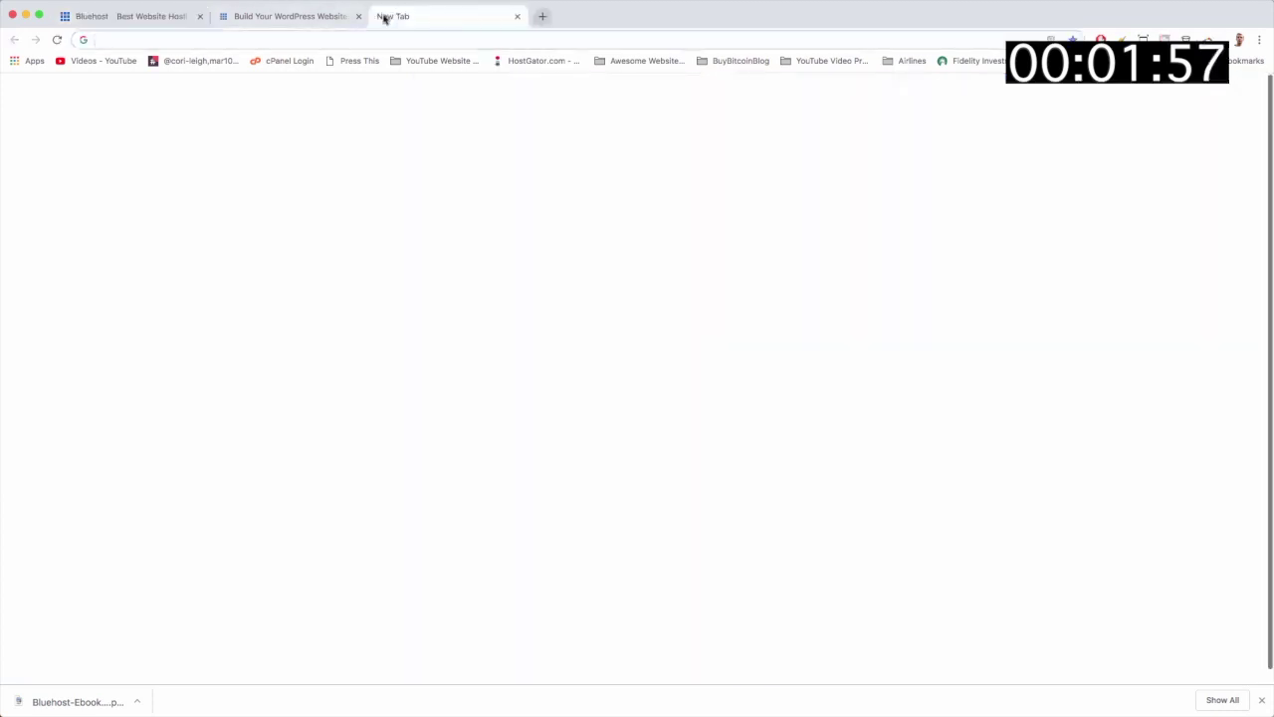
Step: View wordpress.org/hosting's recommended hosts, then return to the Bluehost homepage
type("wordpress.org/hosting")
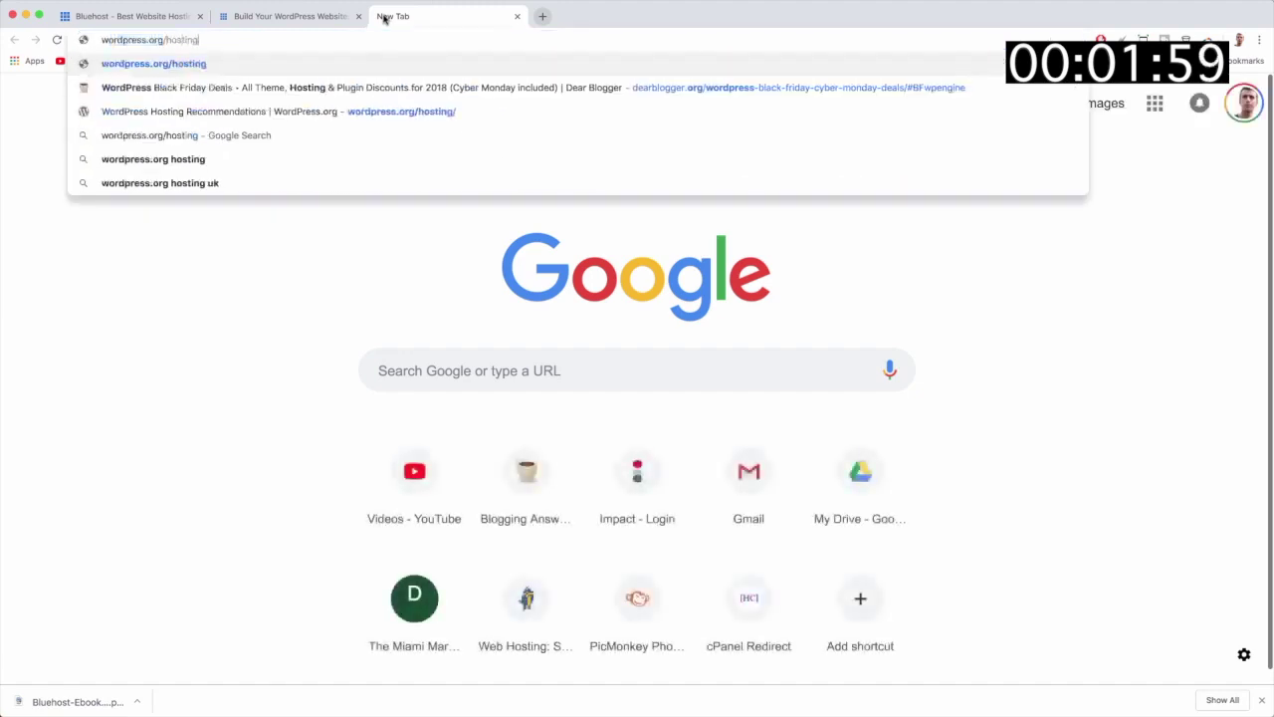
key("Return")
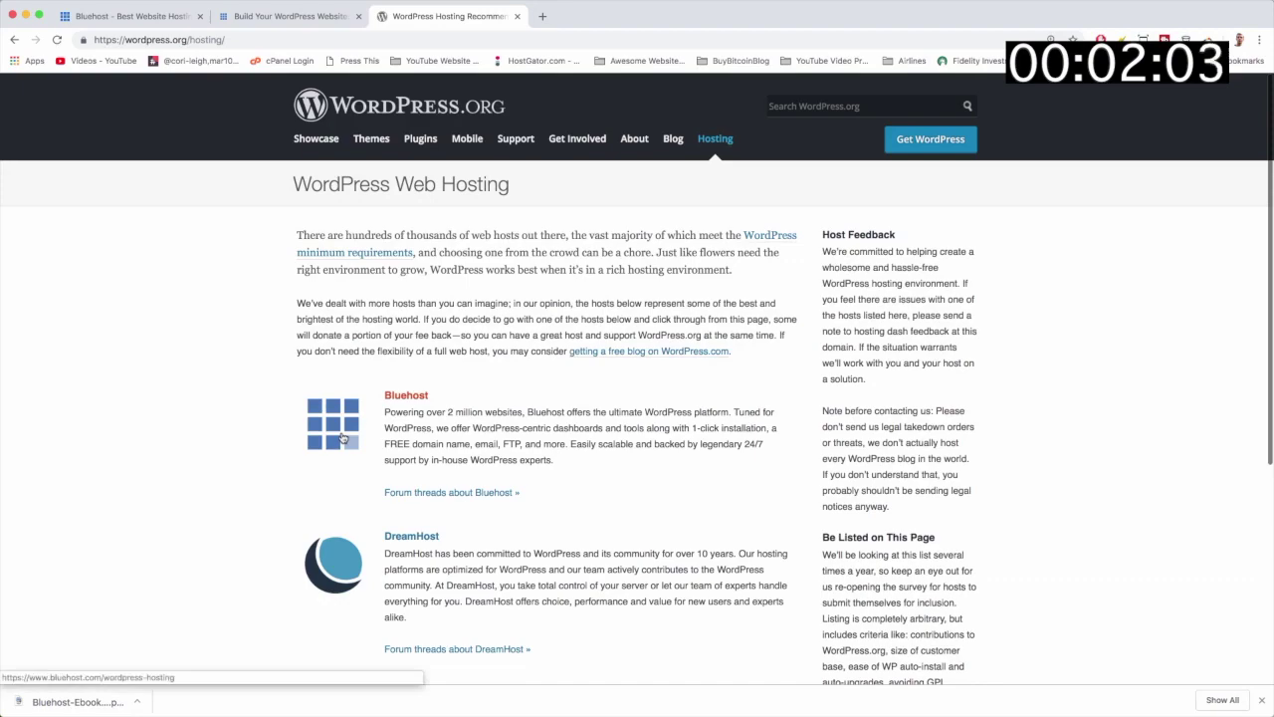
scroll(380, 456, "down", 5)
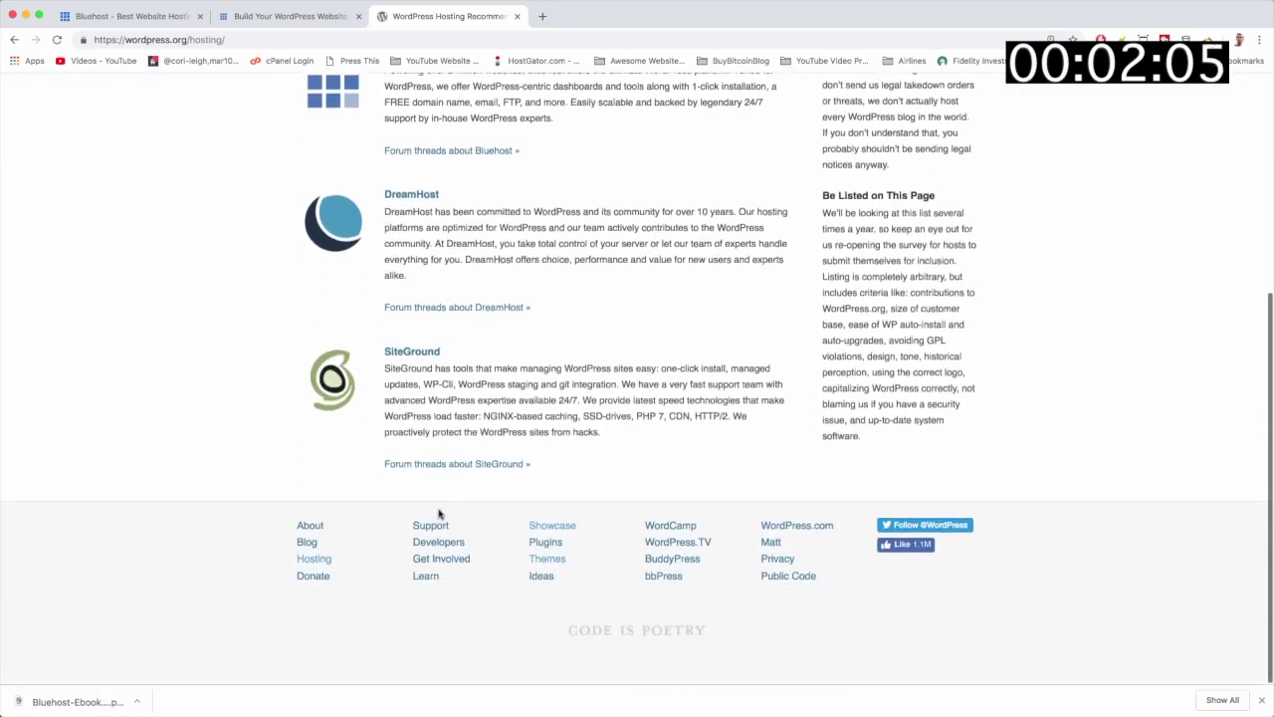
scroll(439, 513, "up", 5)
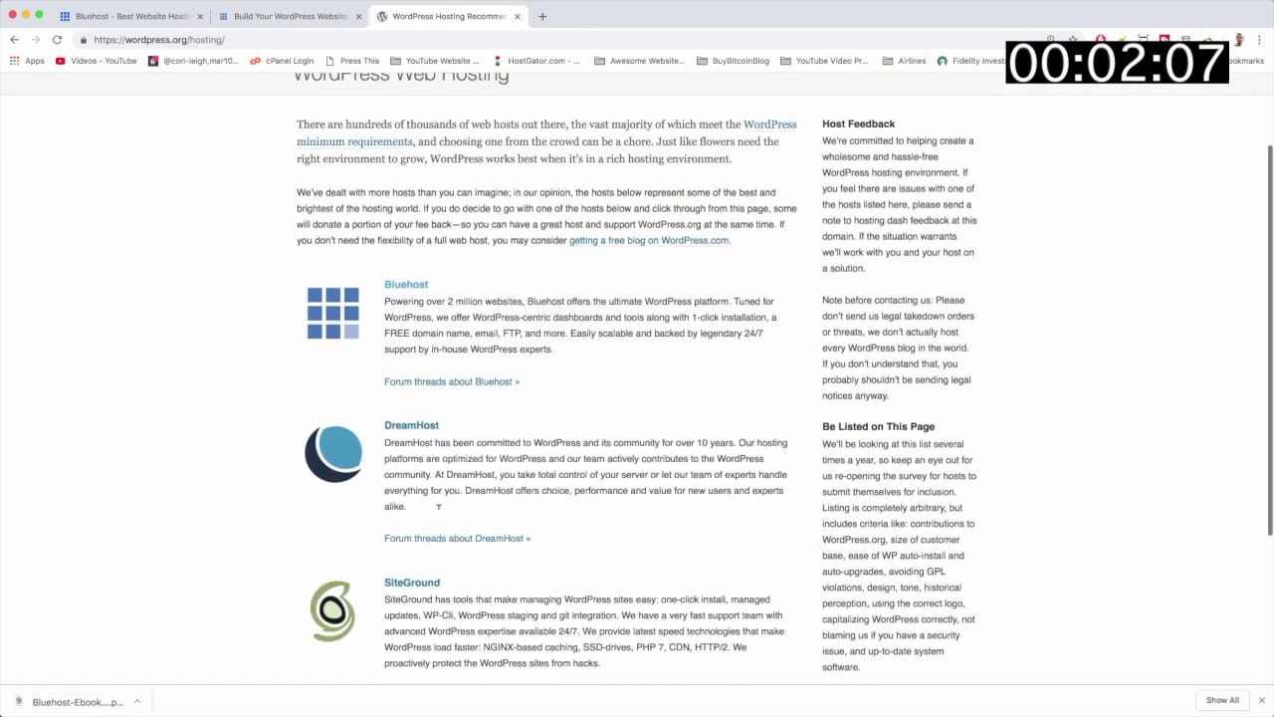
scroll(438, 514, "up", 2)
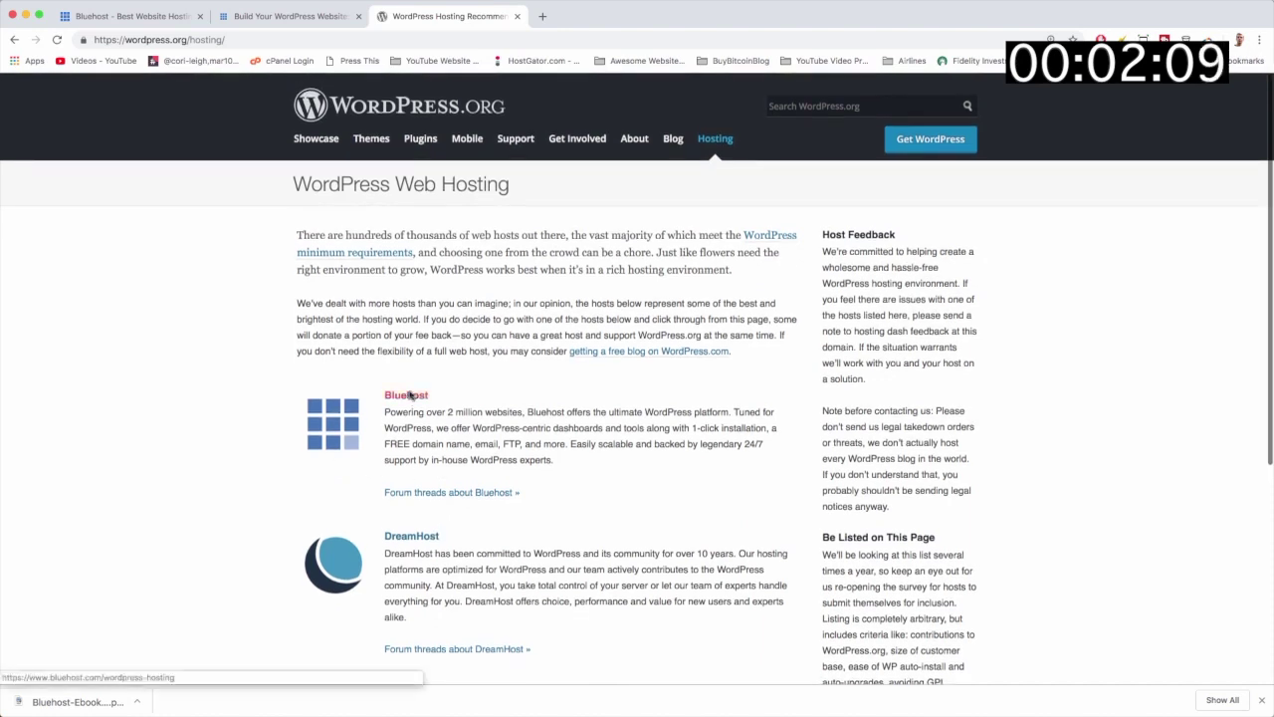
left_click(134, 18)
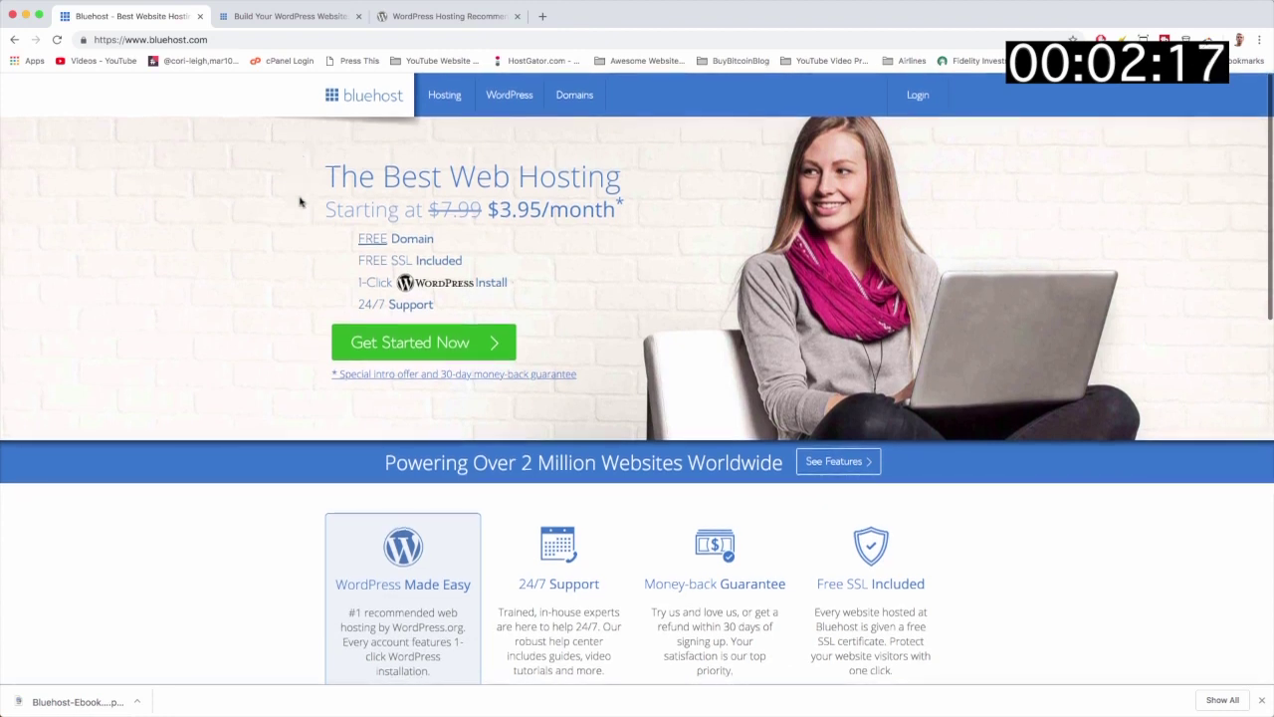
Step: Start Bluehost sign-up and review the basic, plus and choice plus plan comparison
left_click(490, 346)
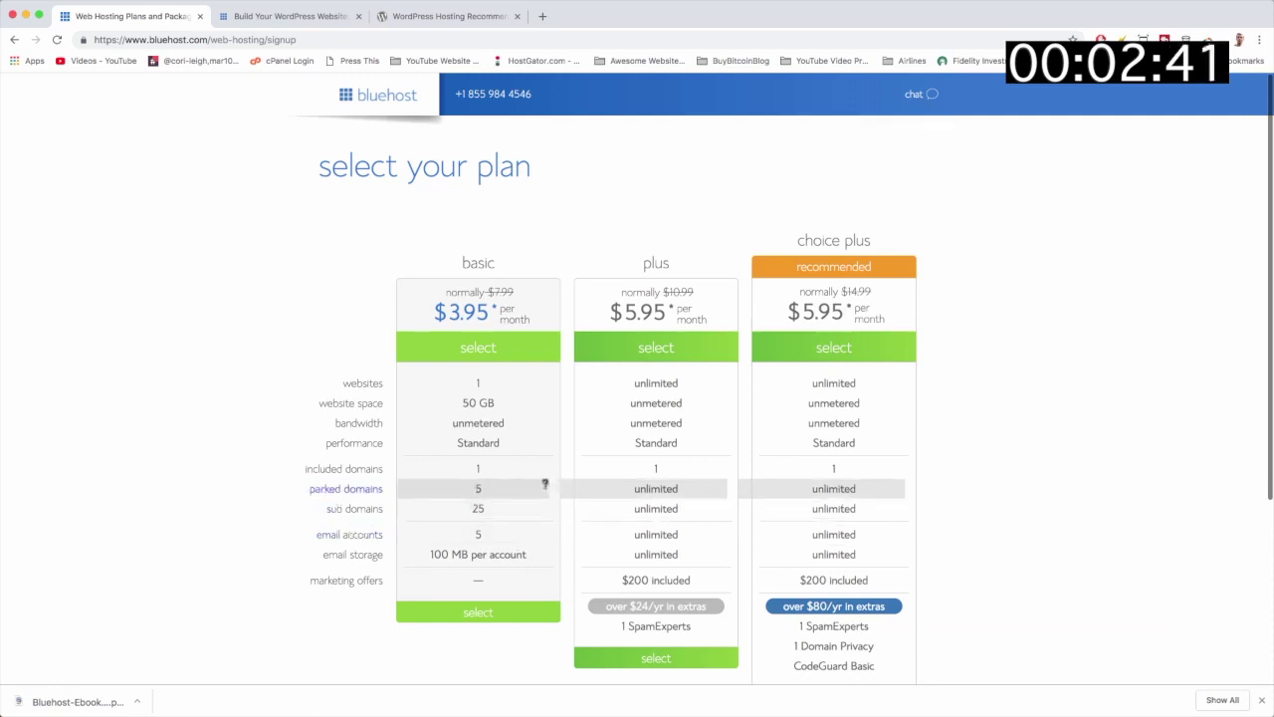
scroll(544, 484, "down", 1)
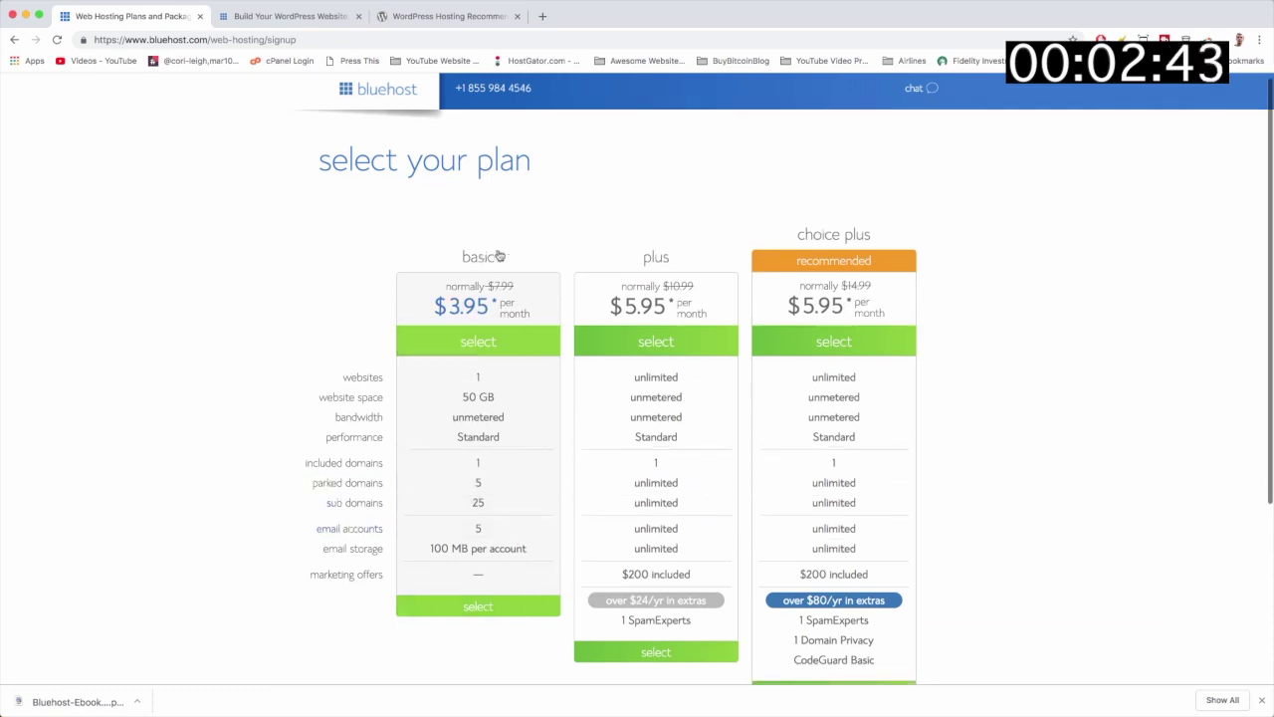
scroll(623, 412, "up", 1)
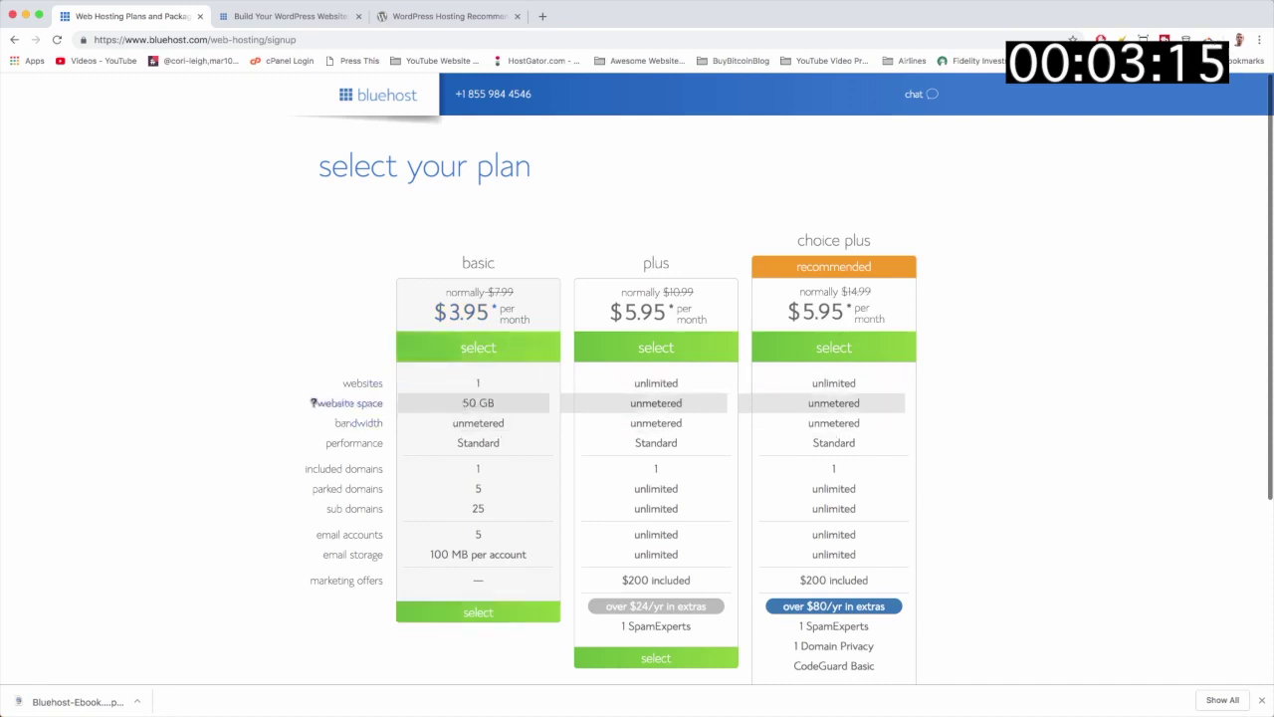
scroll(249, 405, "down", 5)
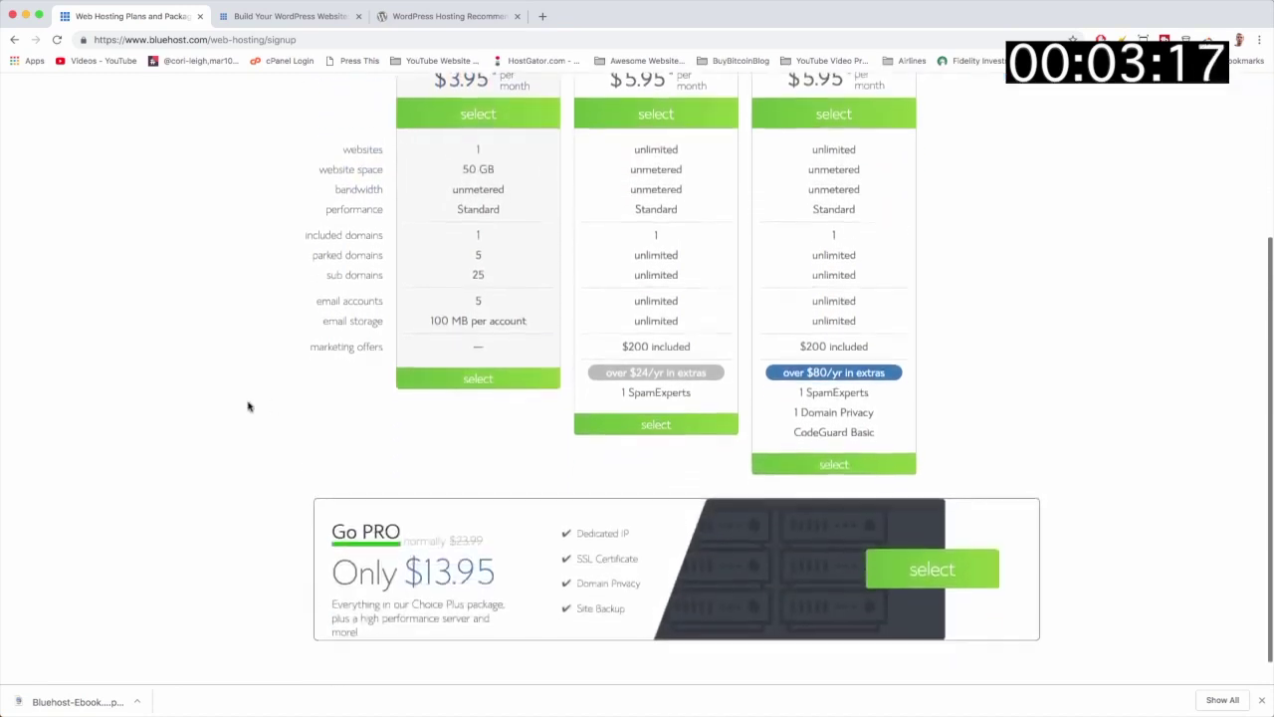
scroll(249, 406, "down", 1)
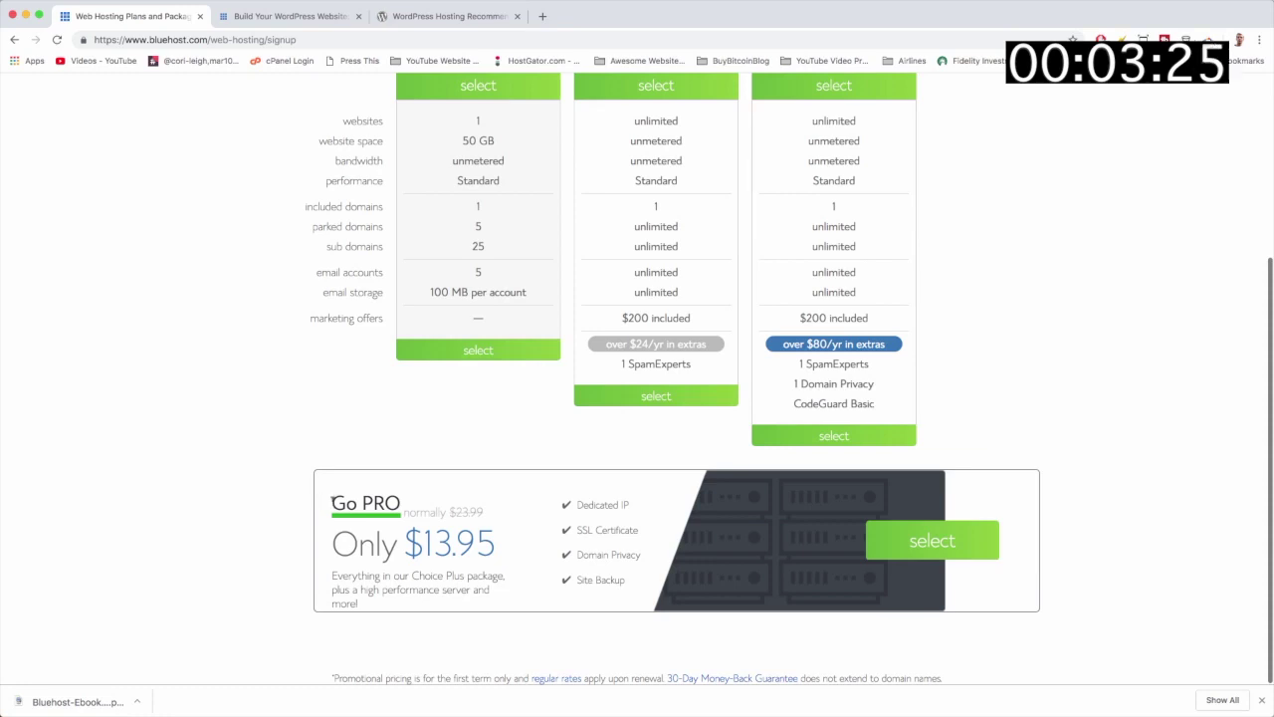
Step: Highlight the Go PRO heading, then select the basic $3.95/month plan
left_click_drag(332, 500, 404, 499)
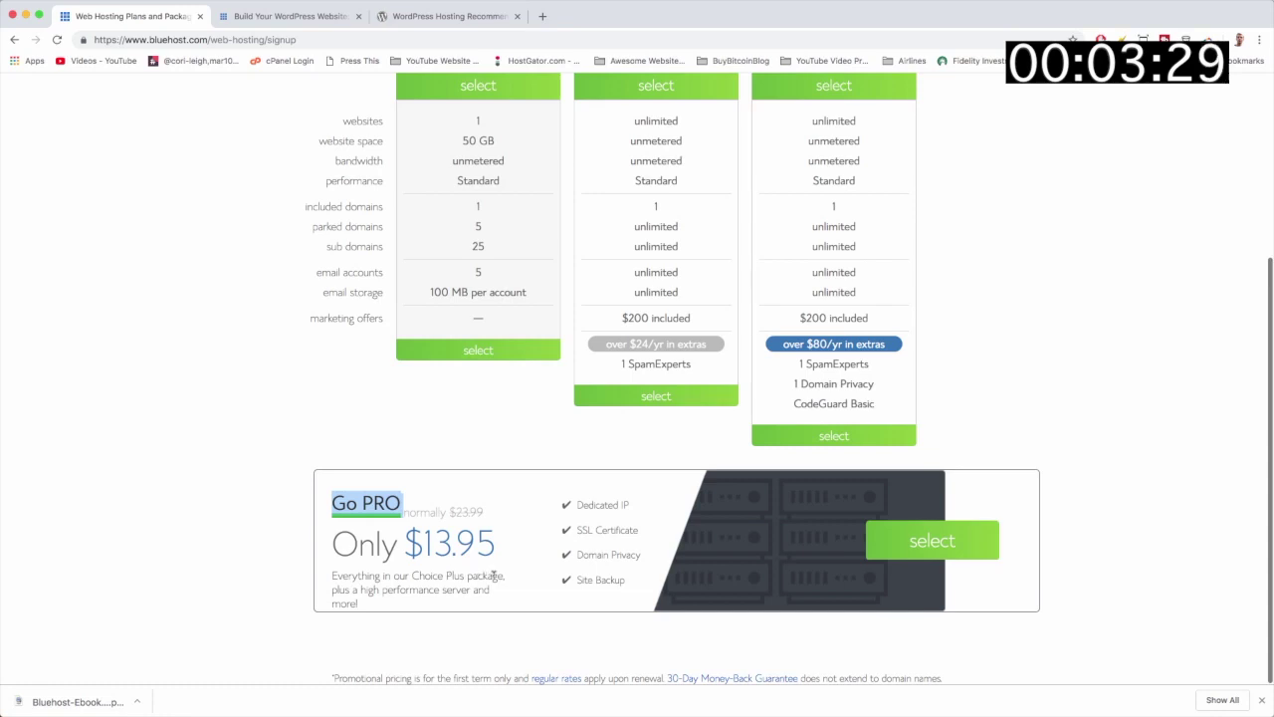
left_click(451, 576)
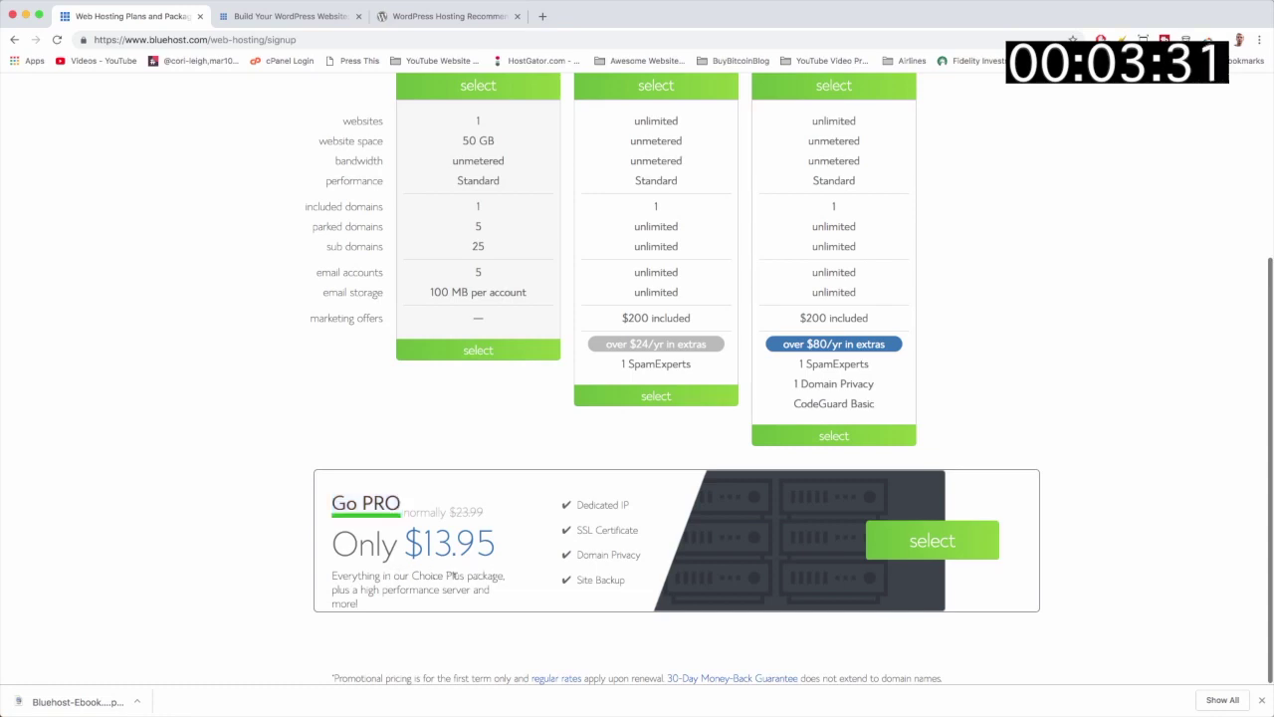
scroll(532, 577, "up", 5)
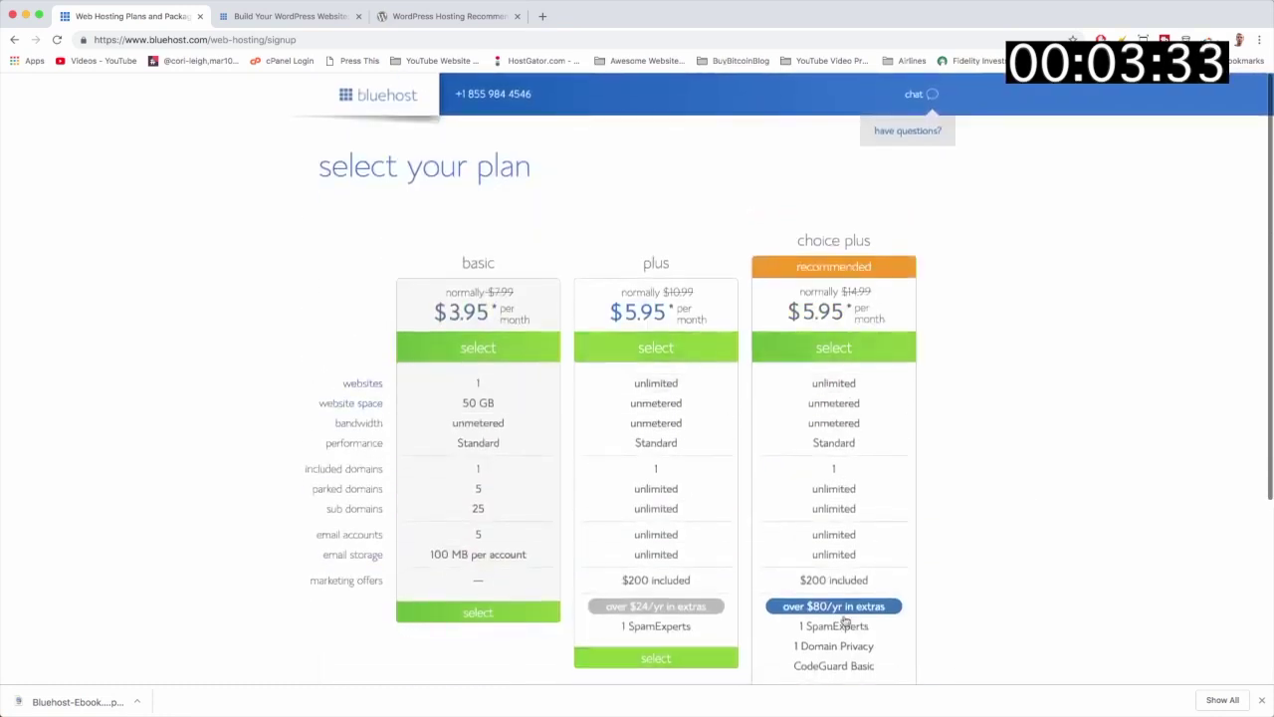
scroll(541, 650, "down", 5)
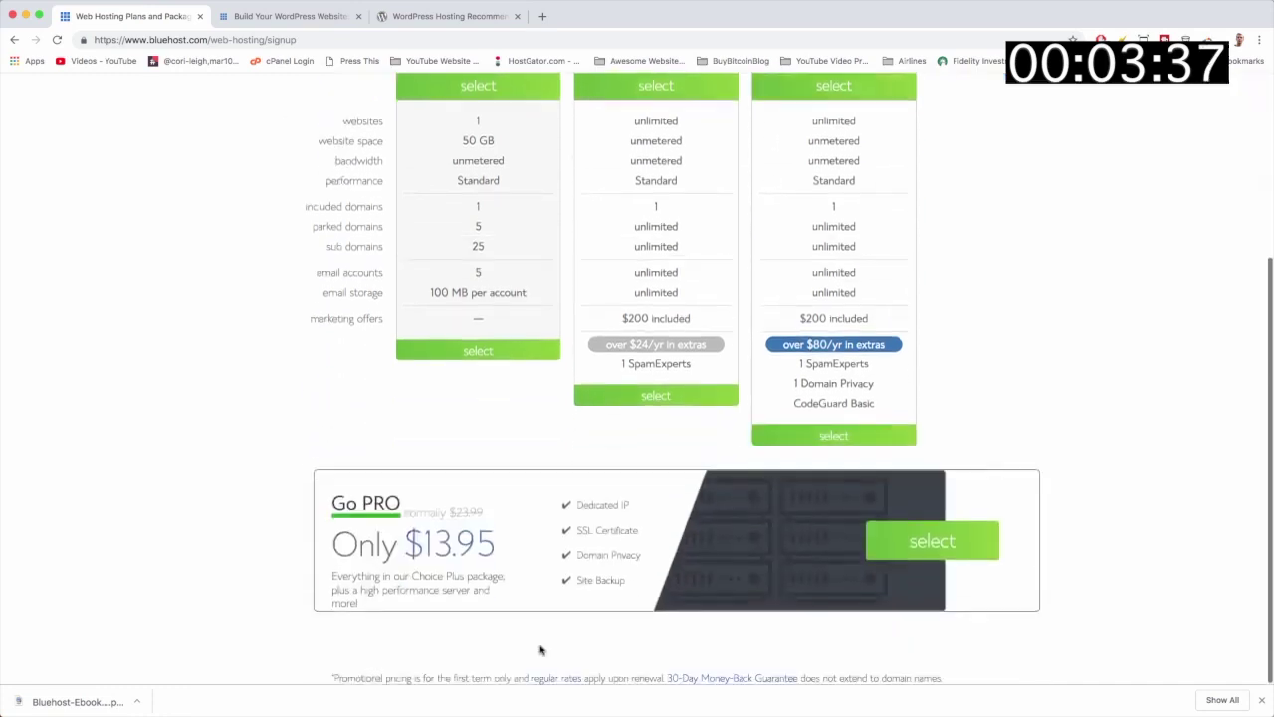
scroll(558, 428, "up", 4)
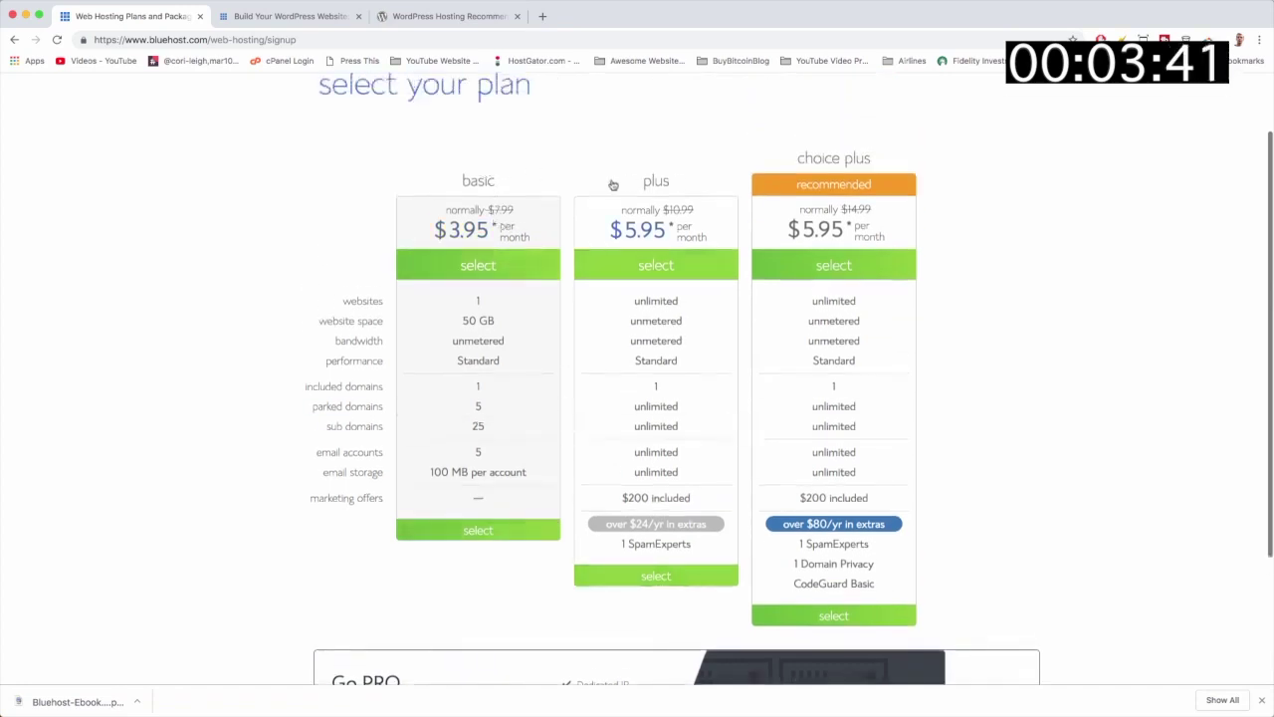
scroll(567, 276, "down", 2)
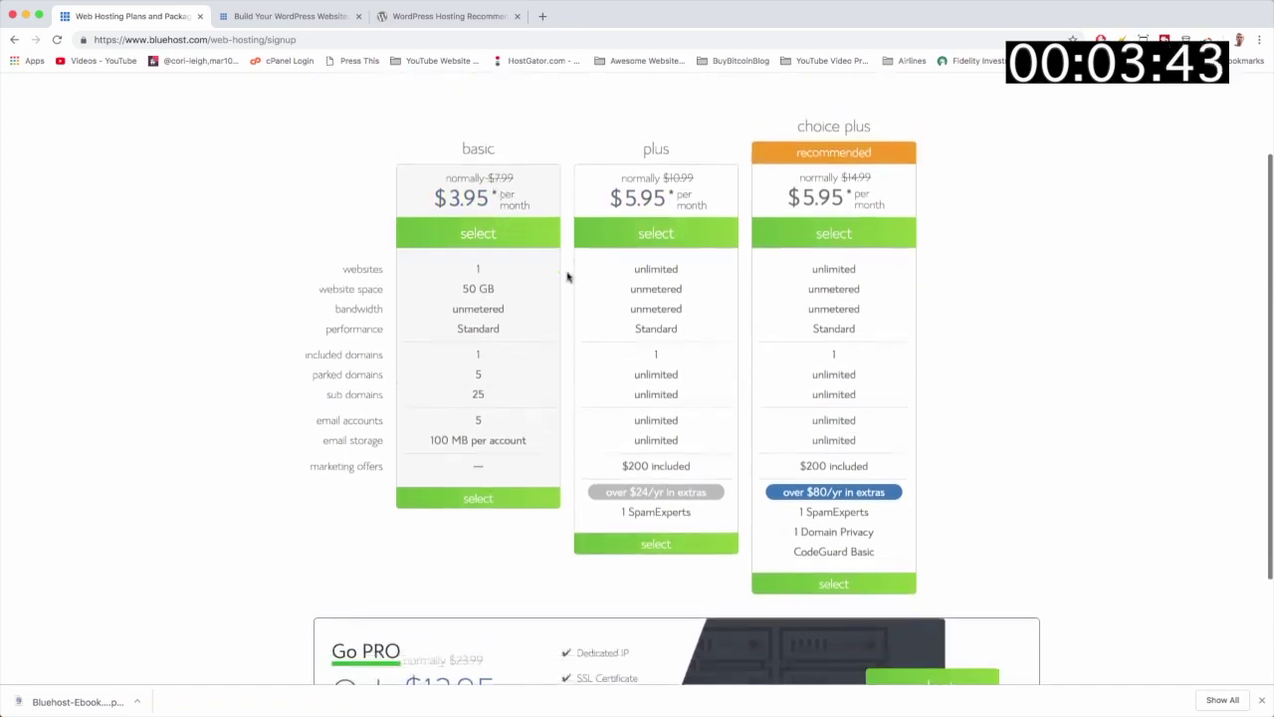
scroll(567, 276, "down", 2)
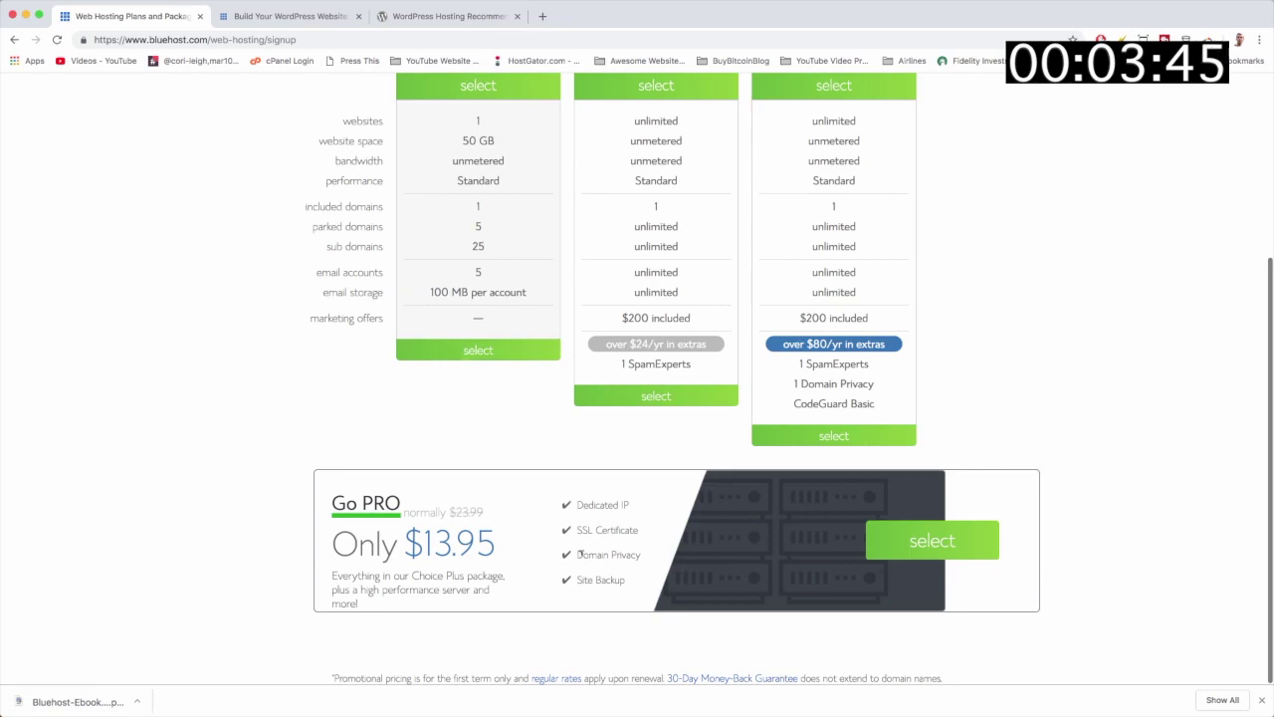
scroll(492, 549, "up", 2)
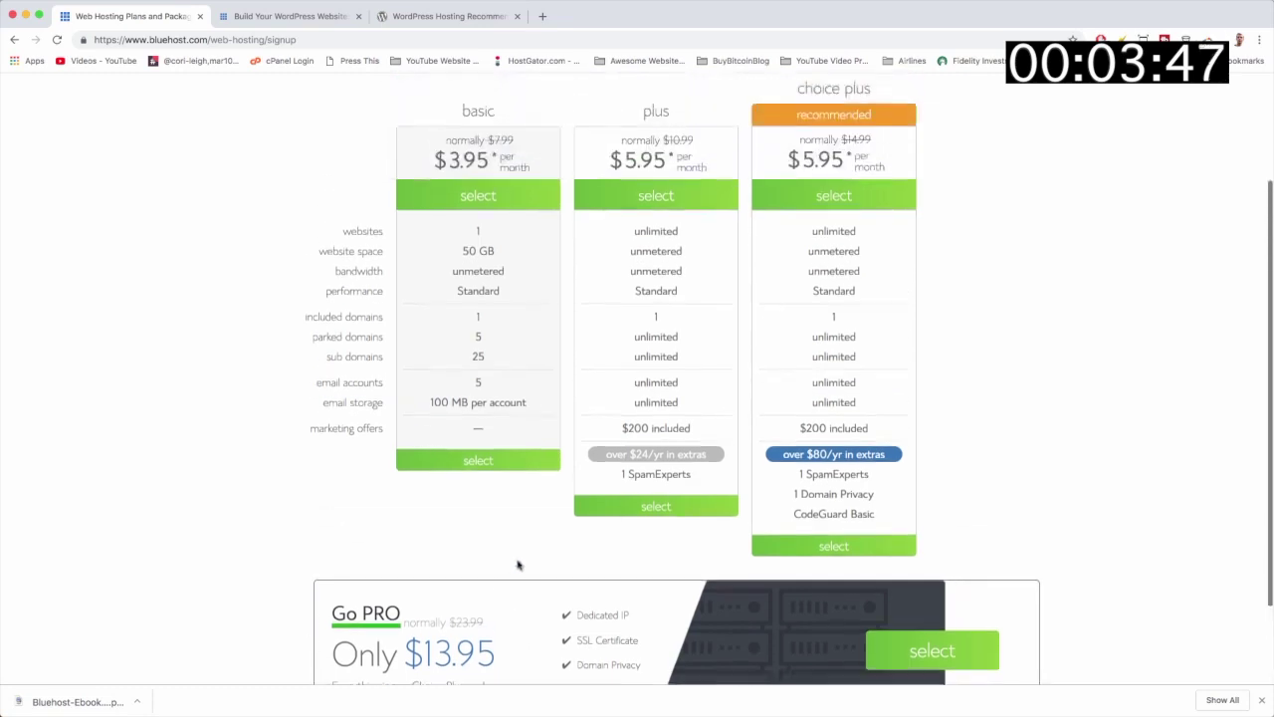
scroll(567, 547, "up", 3)
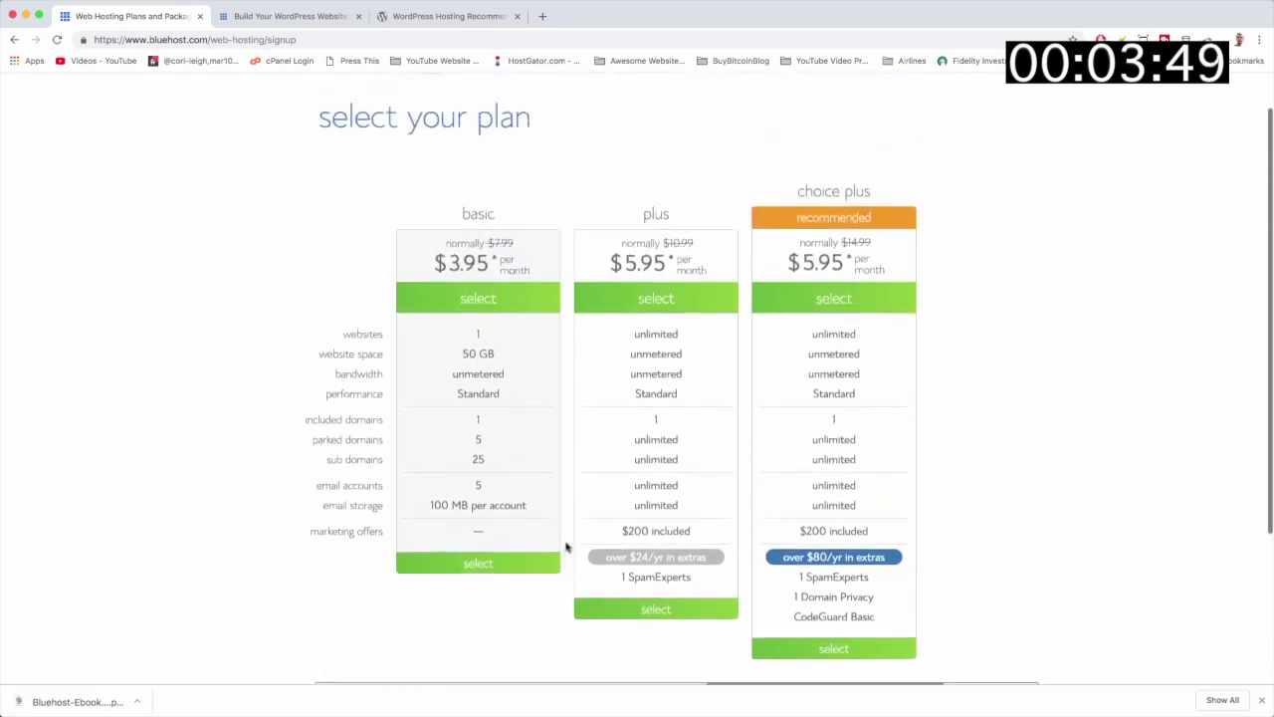
scroll(566, 546, "up", 2)
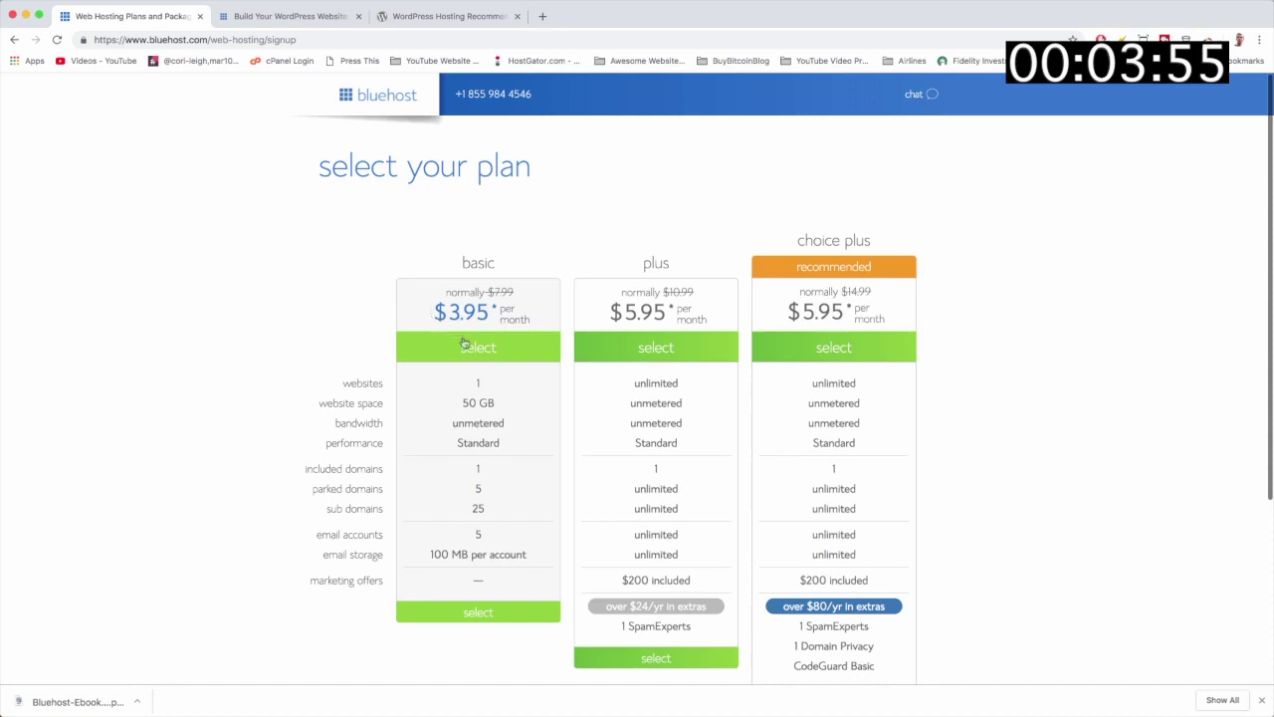
left_click(475, 356)
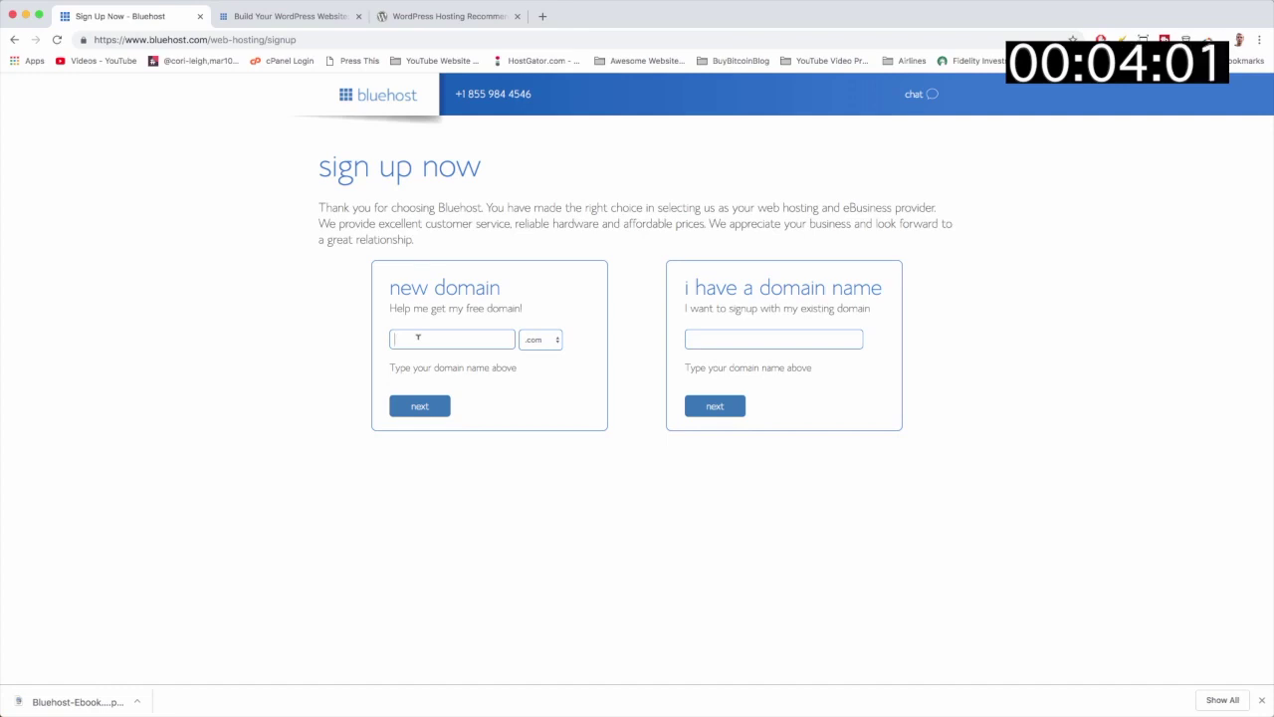
Step: Submit bluehostwebsitewp as the new free domain, keeping the .com extension
left_click(418, 338)
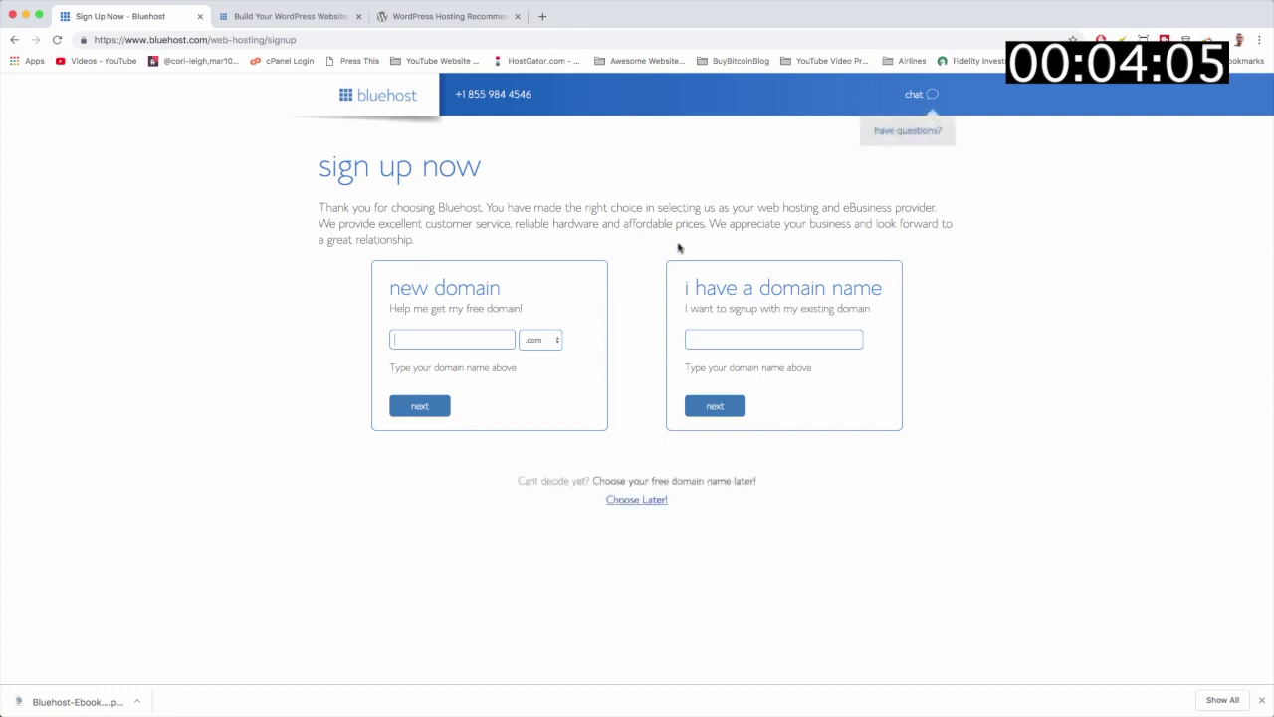
left_click(787, 339)
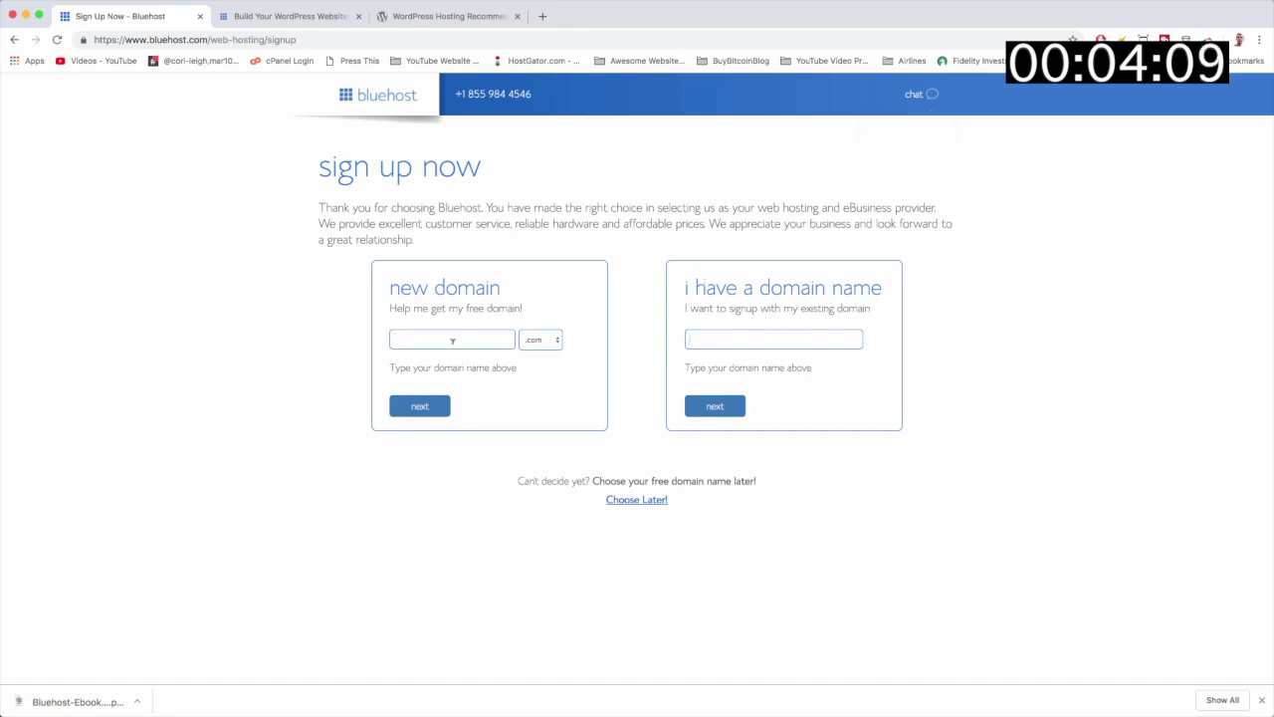
type("bluehostwebsitewp")
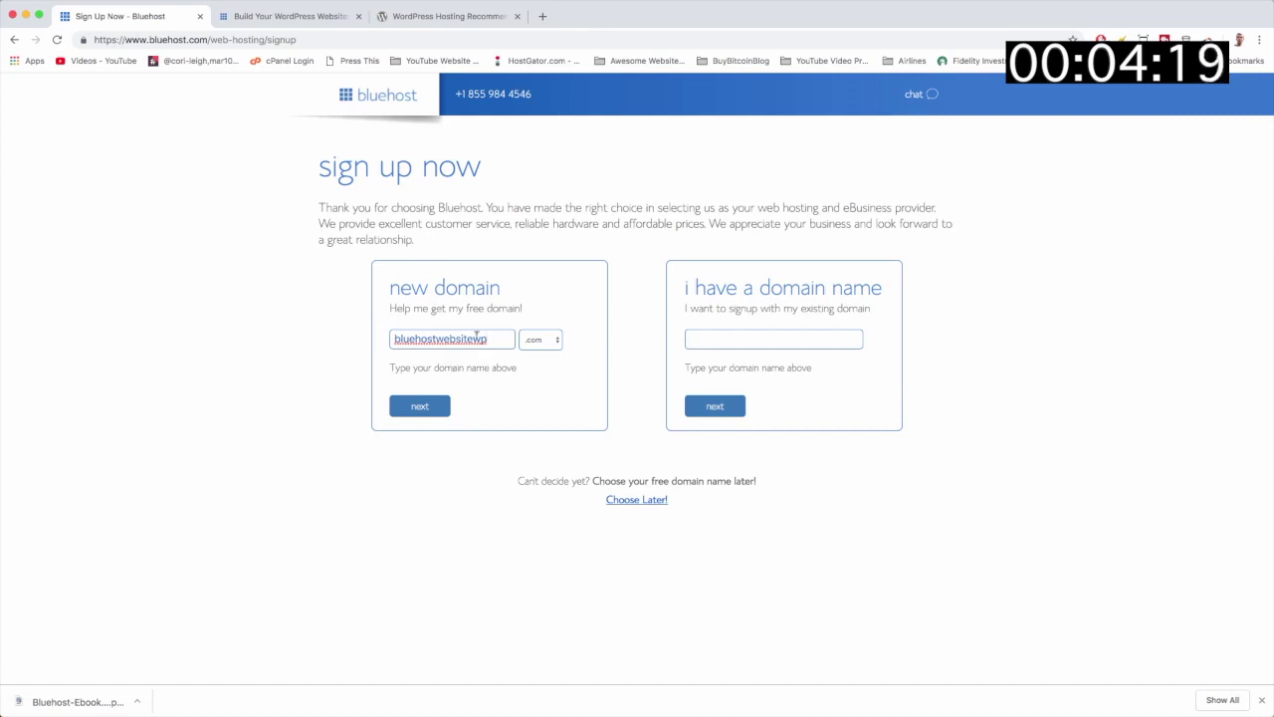
left_click(540, 340)
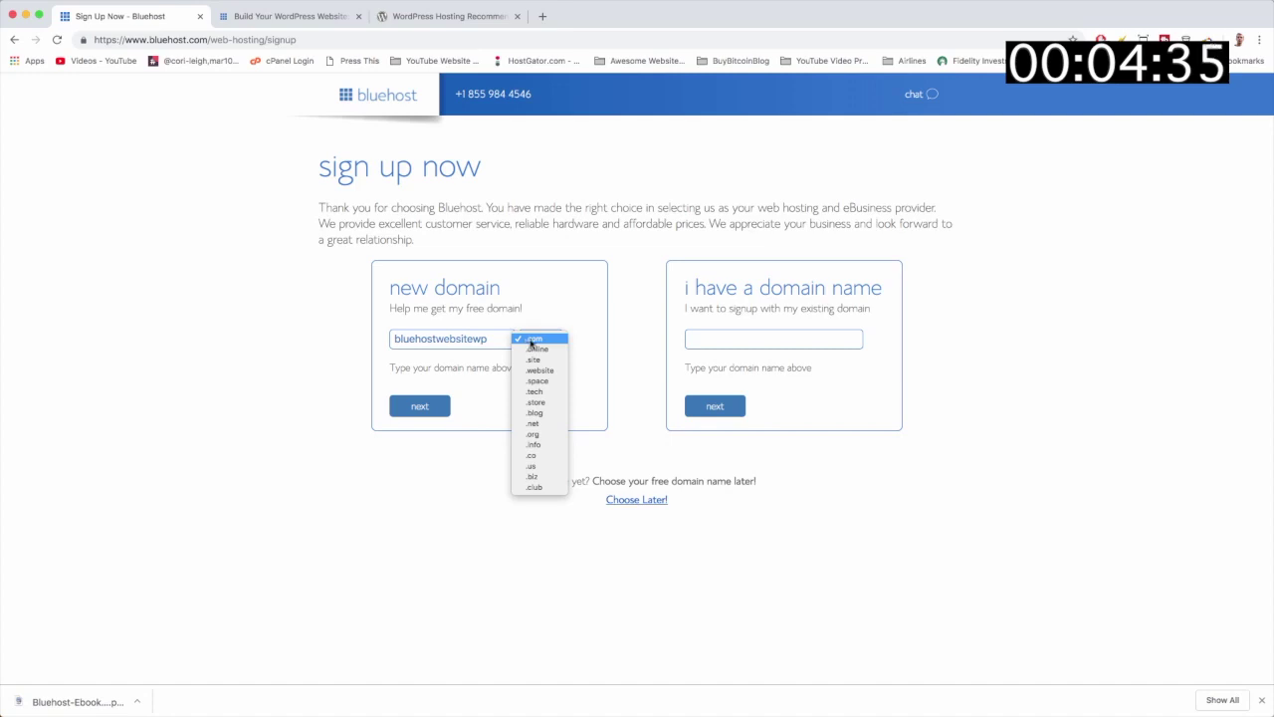
left_click(532, 340)
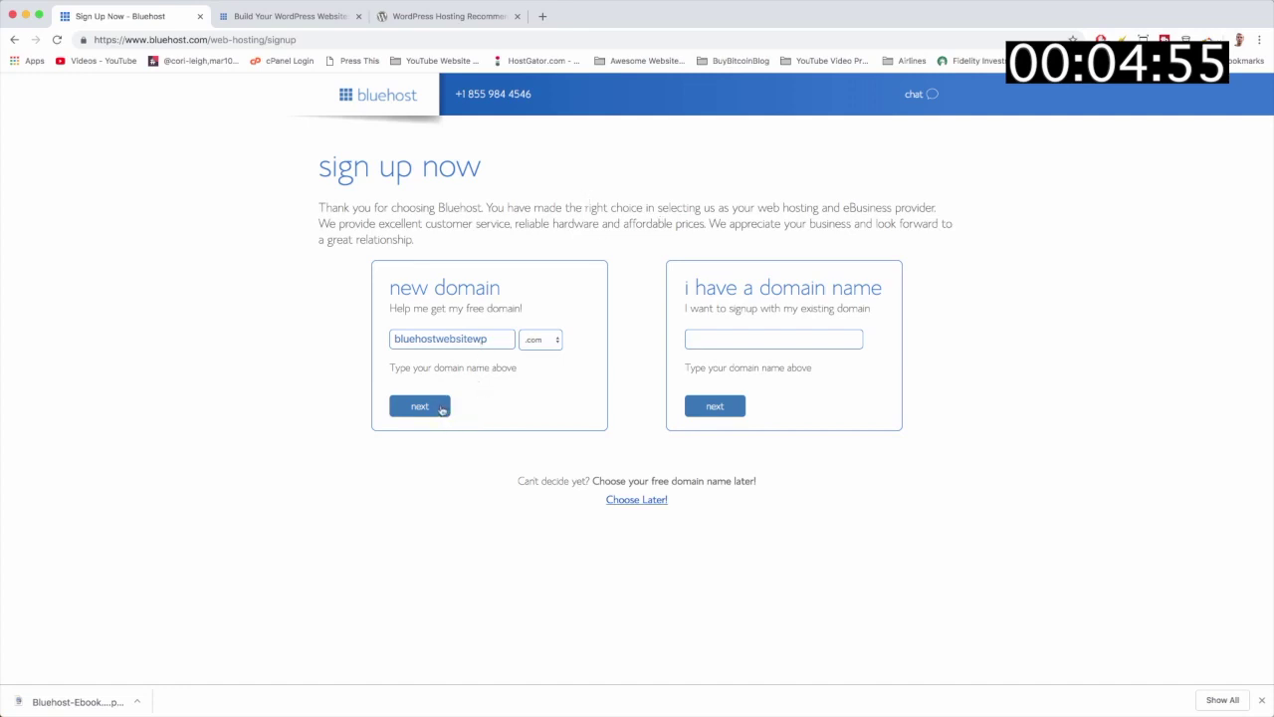
left_click(441, 410)
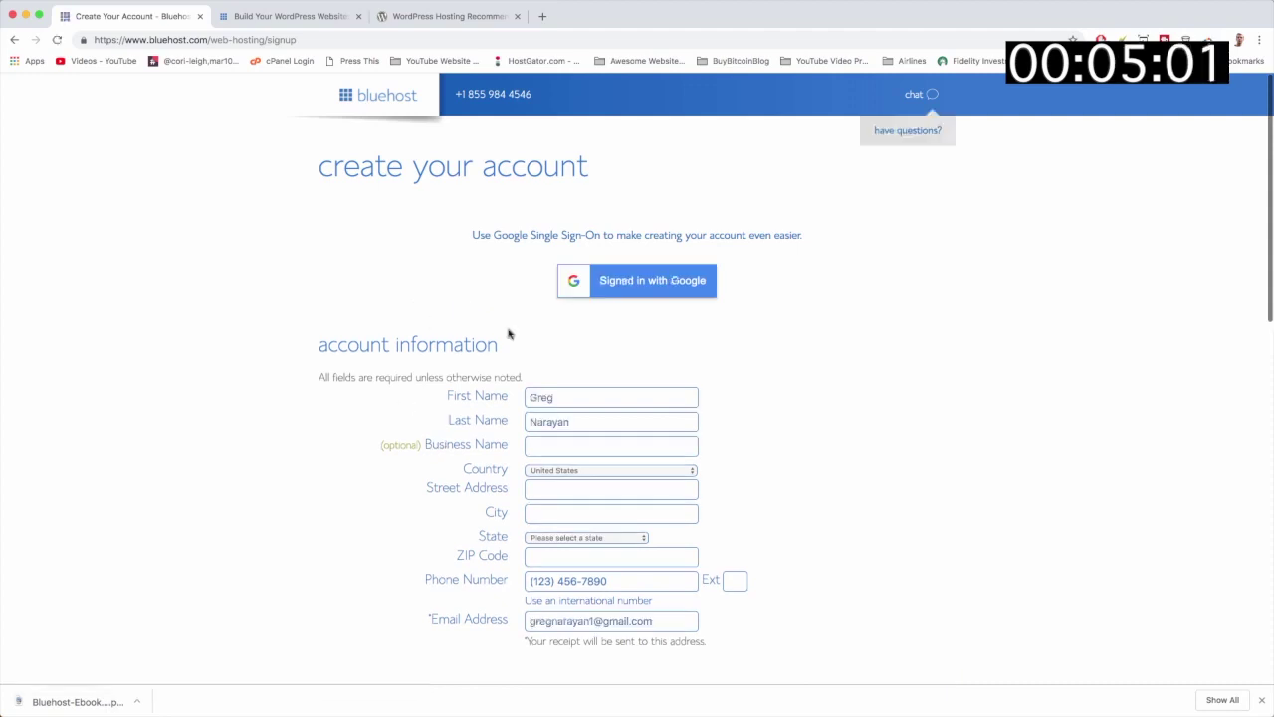
Step: Complete the account details with DearBlogger Inc. as Business Name and expand the Account Plan options
scroll(578, 337, "down", 2)
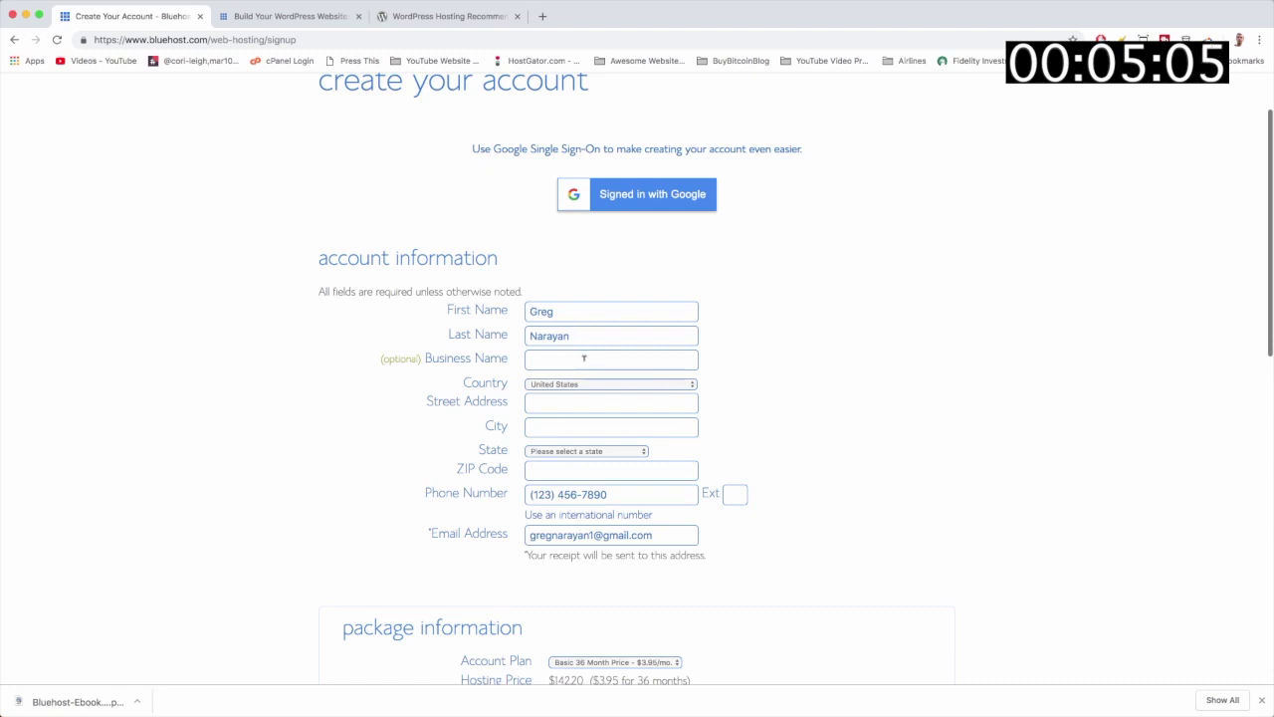
type("arB")
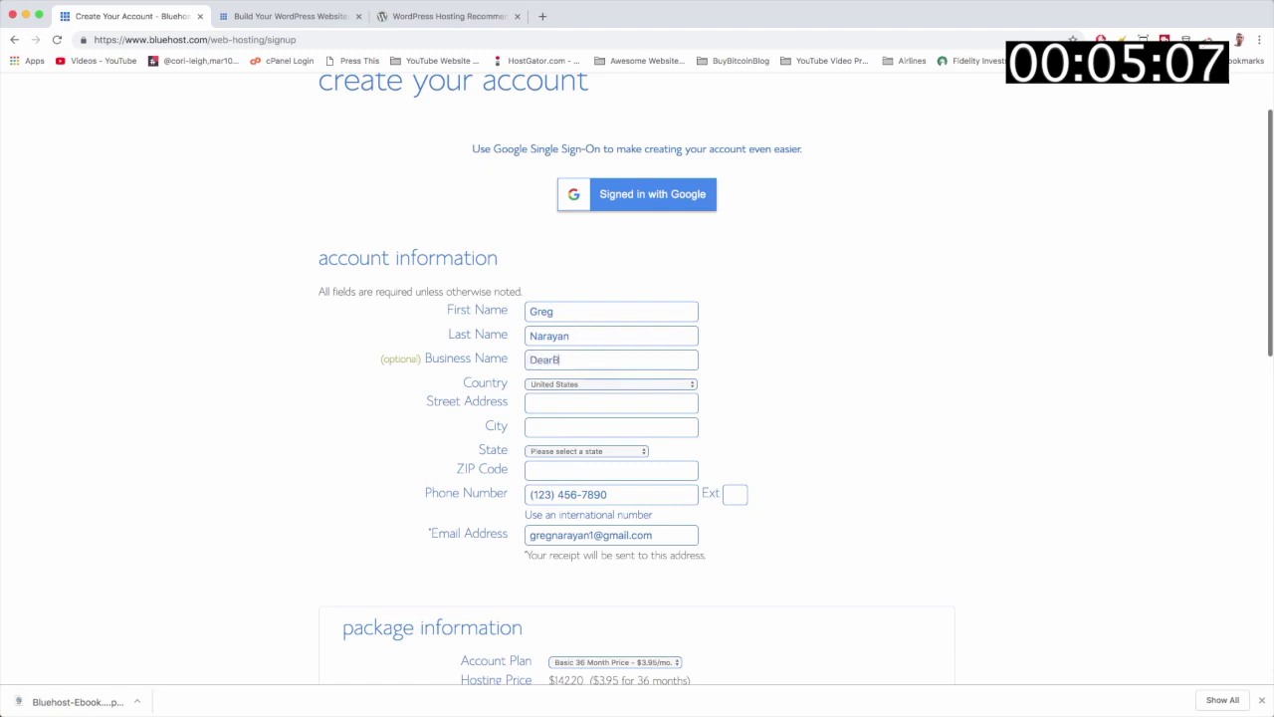
type("logger Inc.")
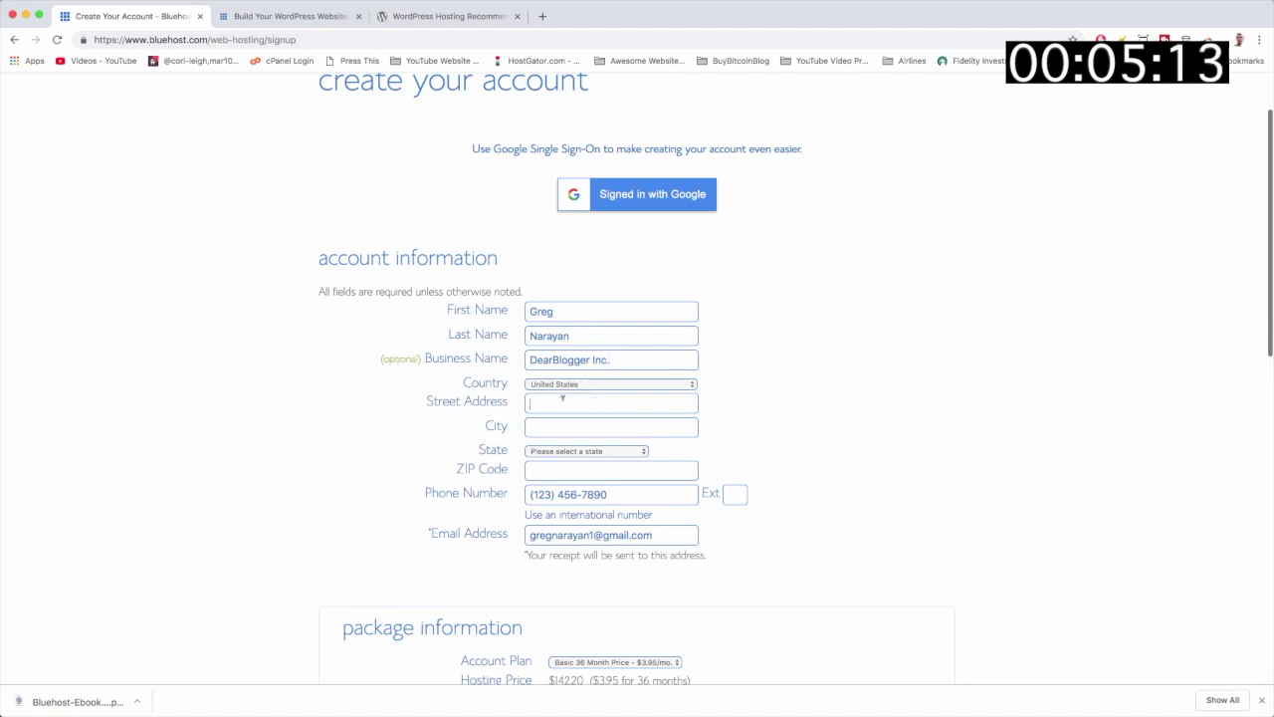
scroll(563, 398, "down", 2)
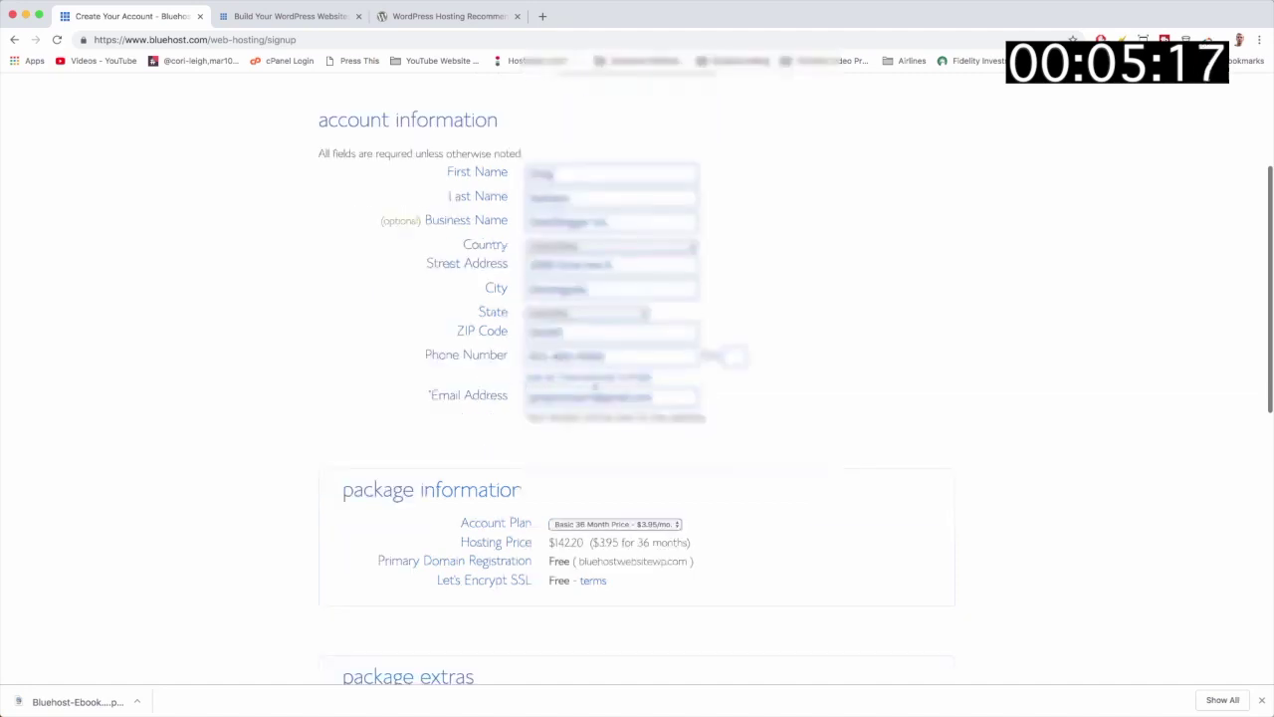
scroll(788, 405, "down", 2)
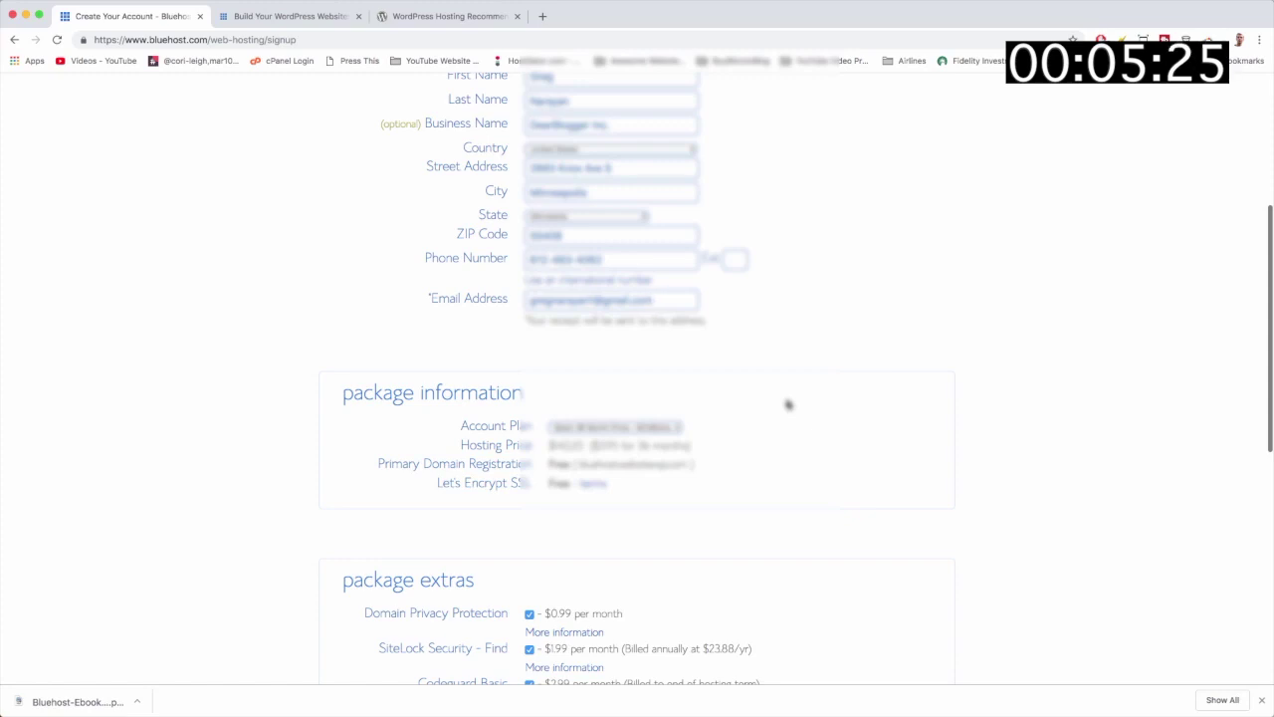
scroll(786, 404, "down", 3)
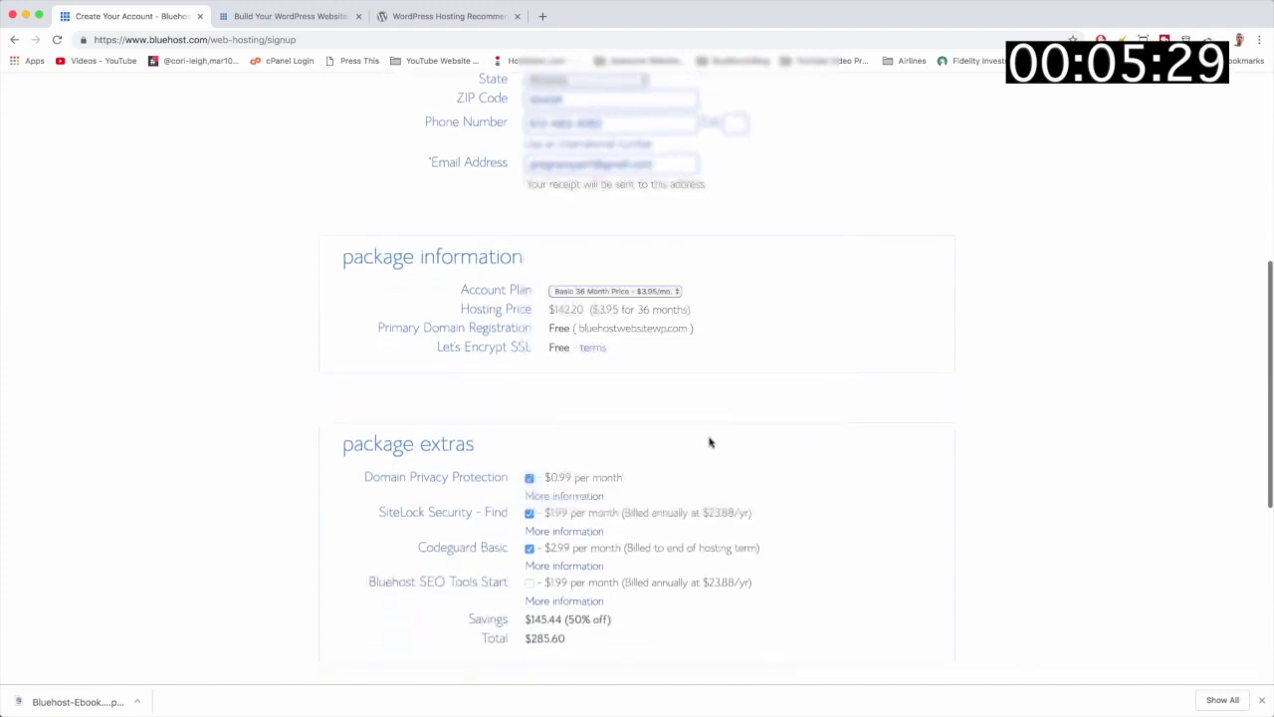
left_click(680, 291)
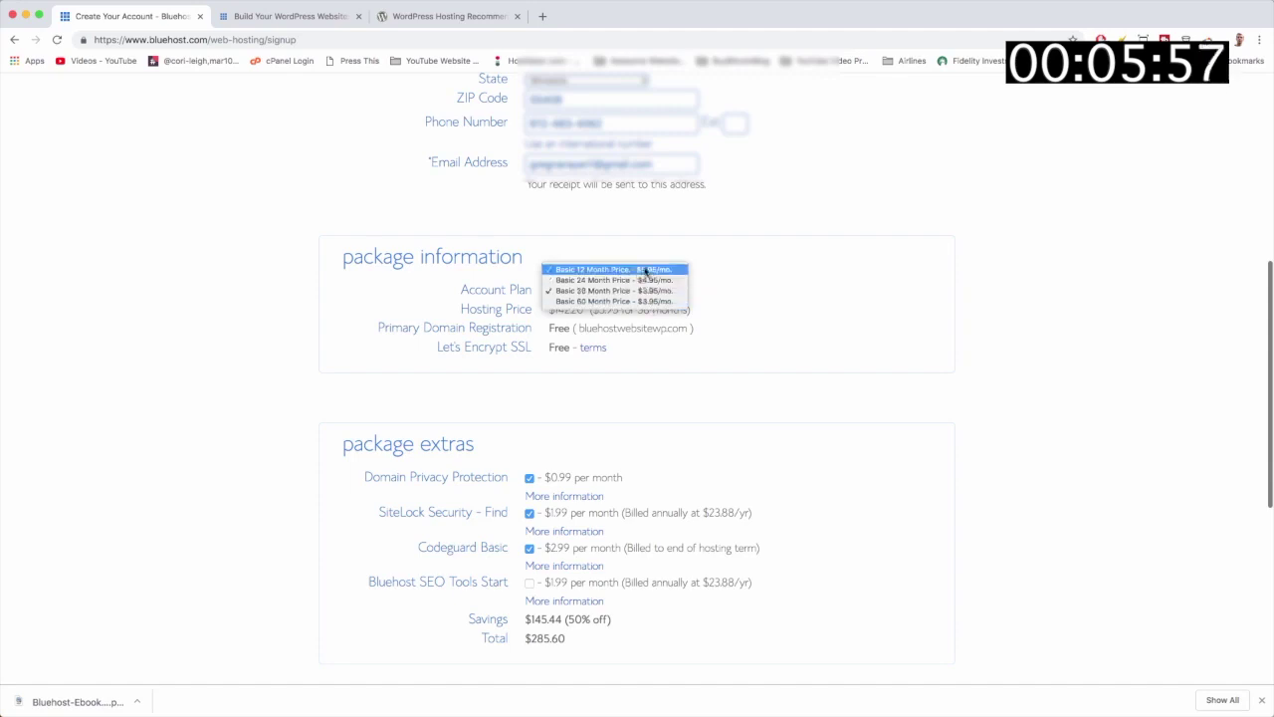
Step: Set the account plan to Basic 12 Month at $5.95/mo, making the order total $143.04
left_click(646, 269)
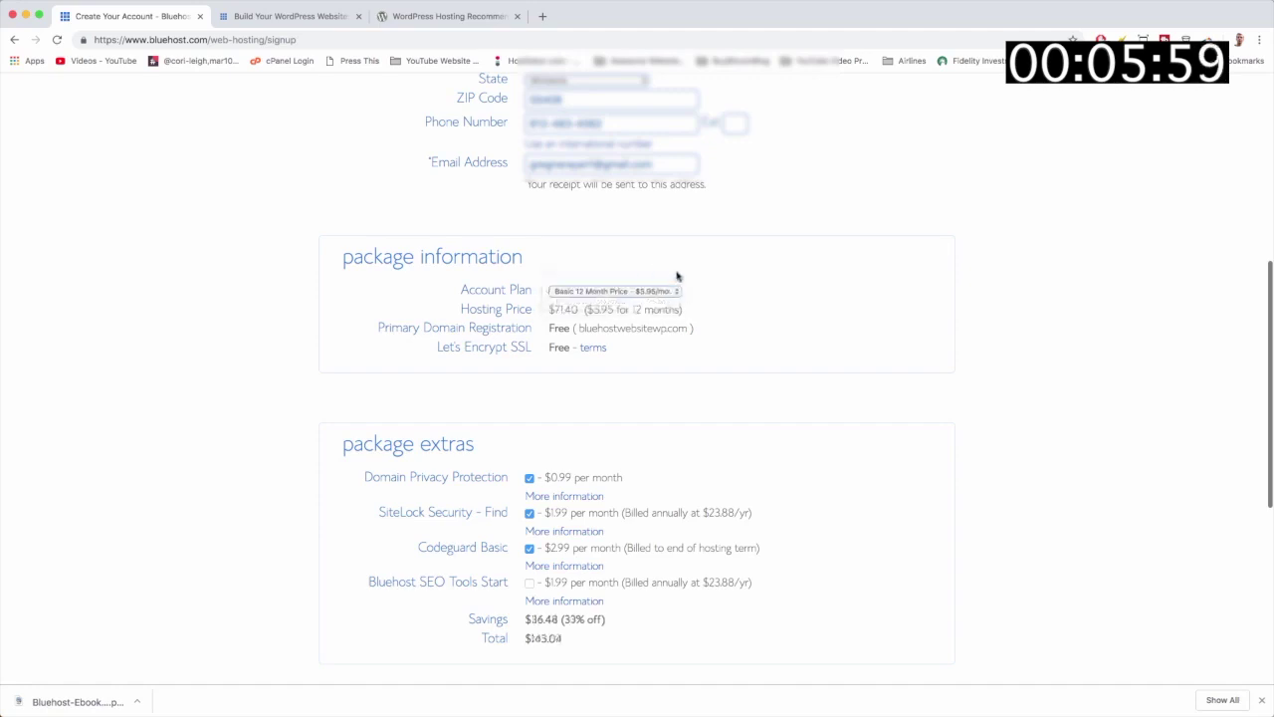
scroll(763, 292, "down", 2)
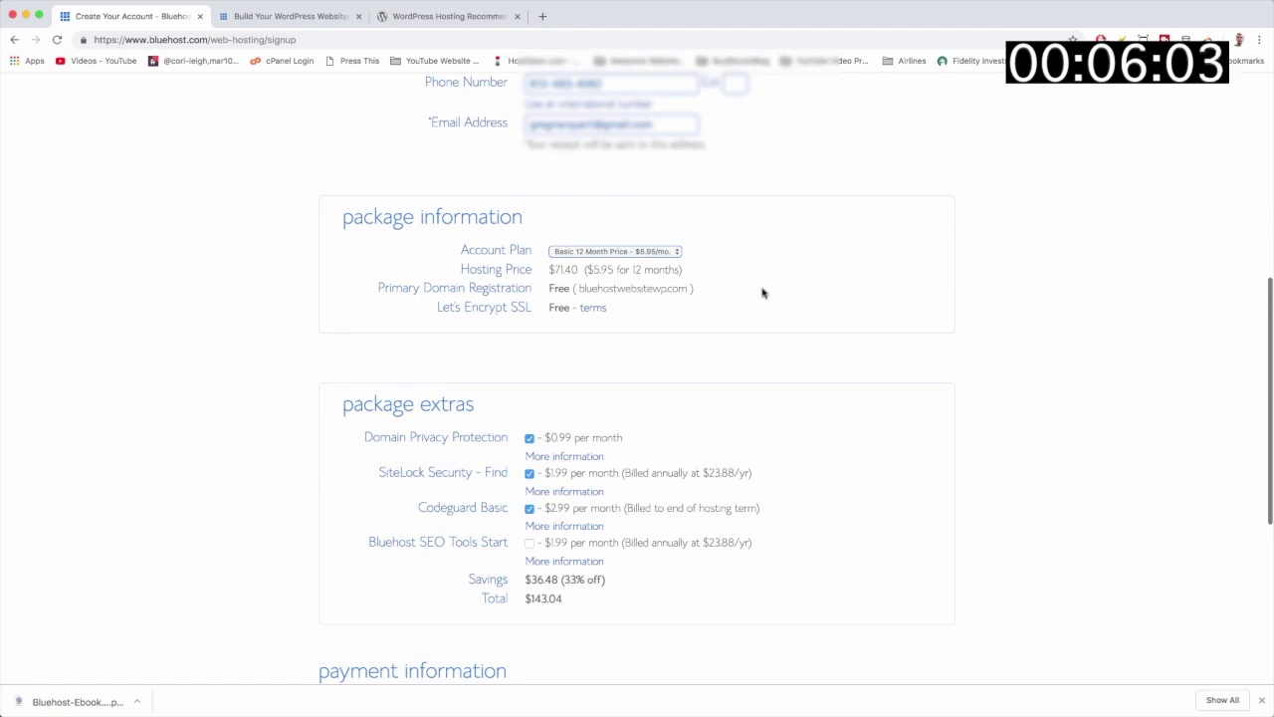
scroll(763, 292, "down", 1)
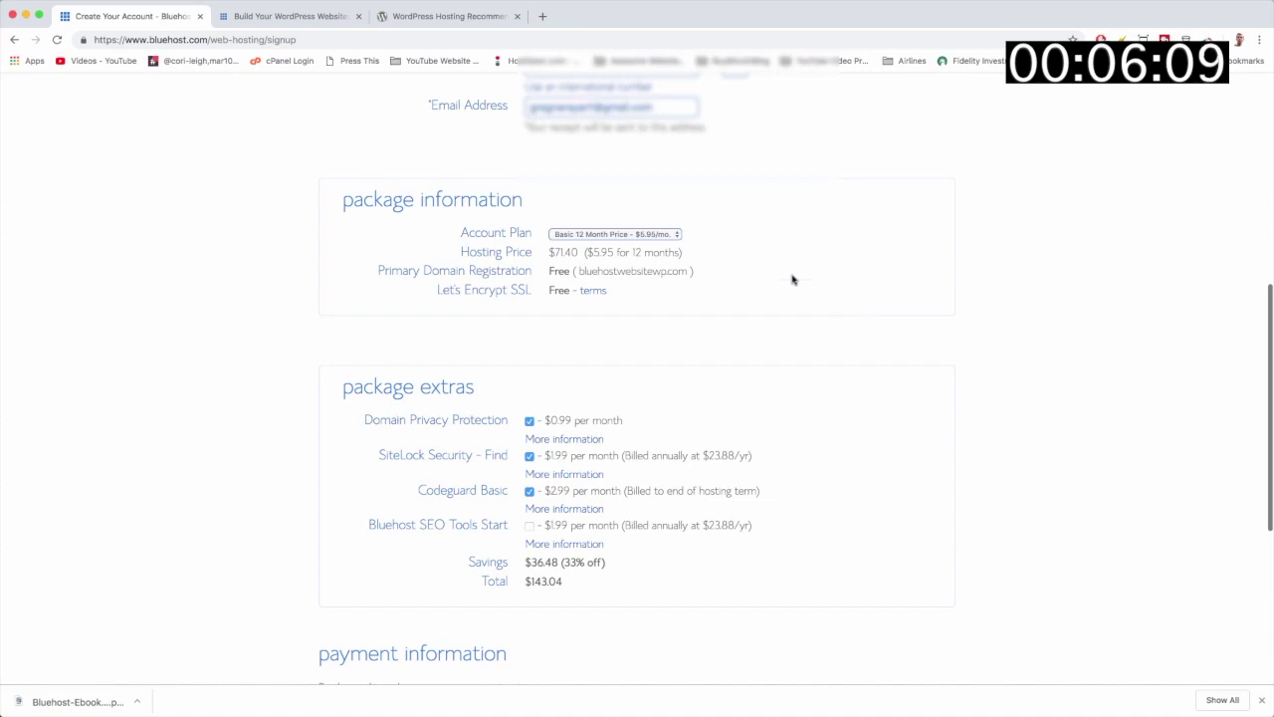
left_click(673, 236)
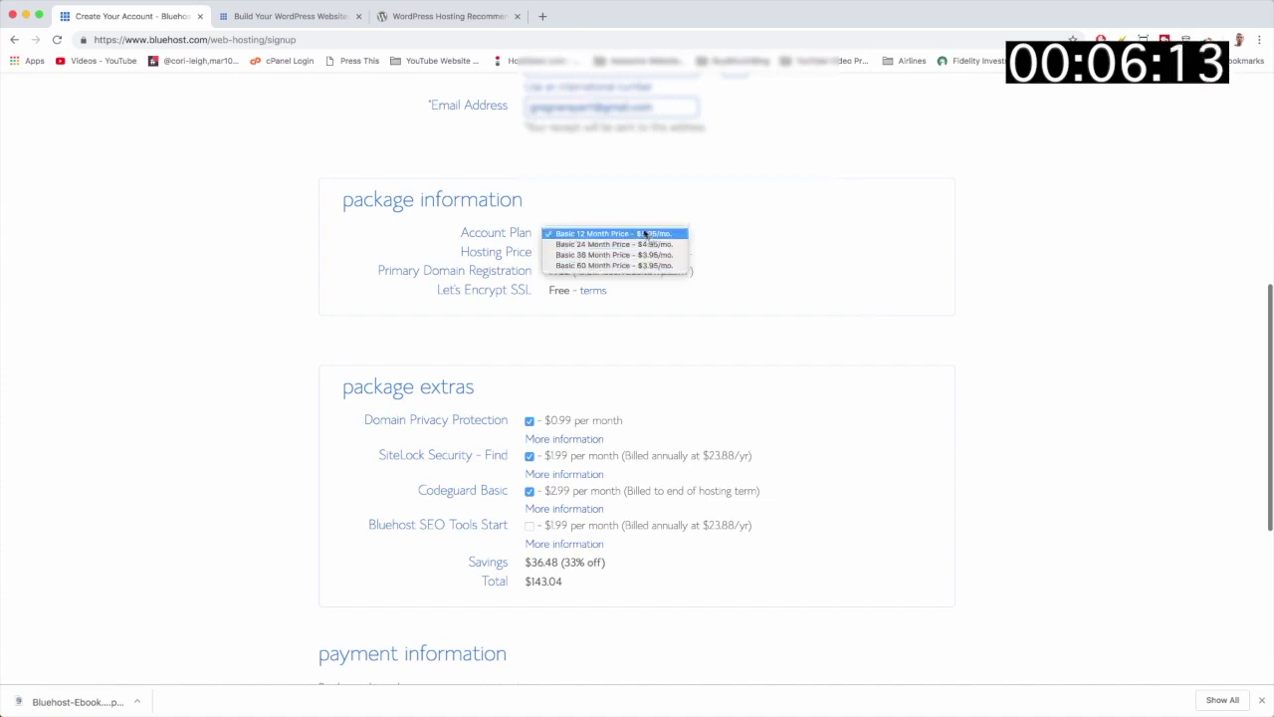
left_click(614, 233)
scroll(805, 276, "down", 2)
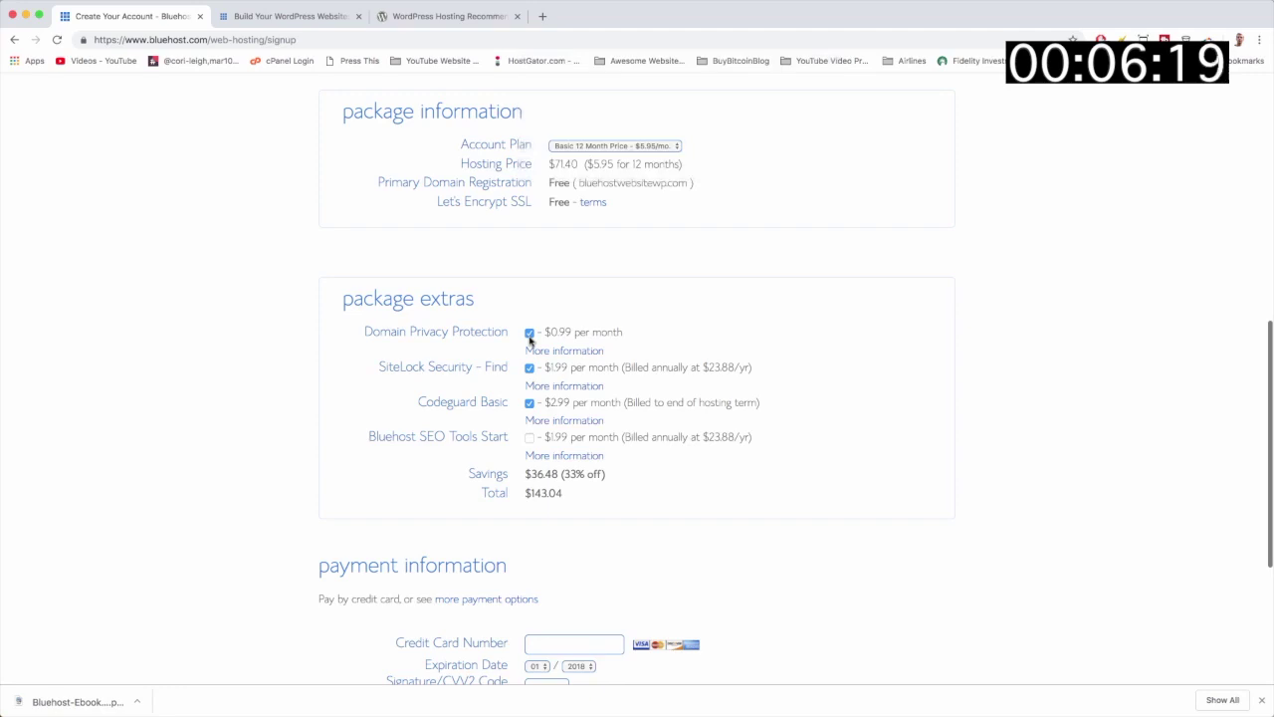
Step: Untick Domain Privacy, SiteLock and Codeguard, dropping the total to $71.40 with $36.48 saved
left_click(529, 335)
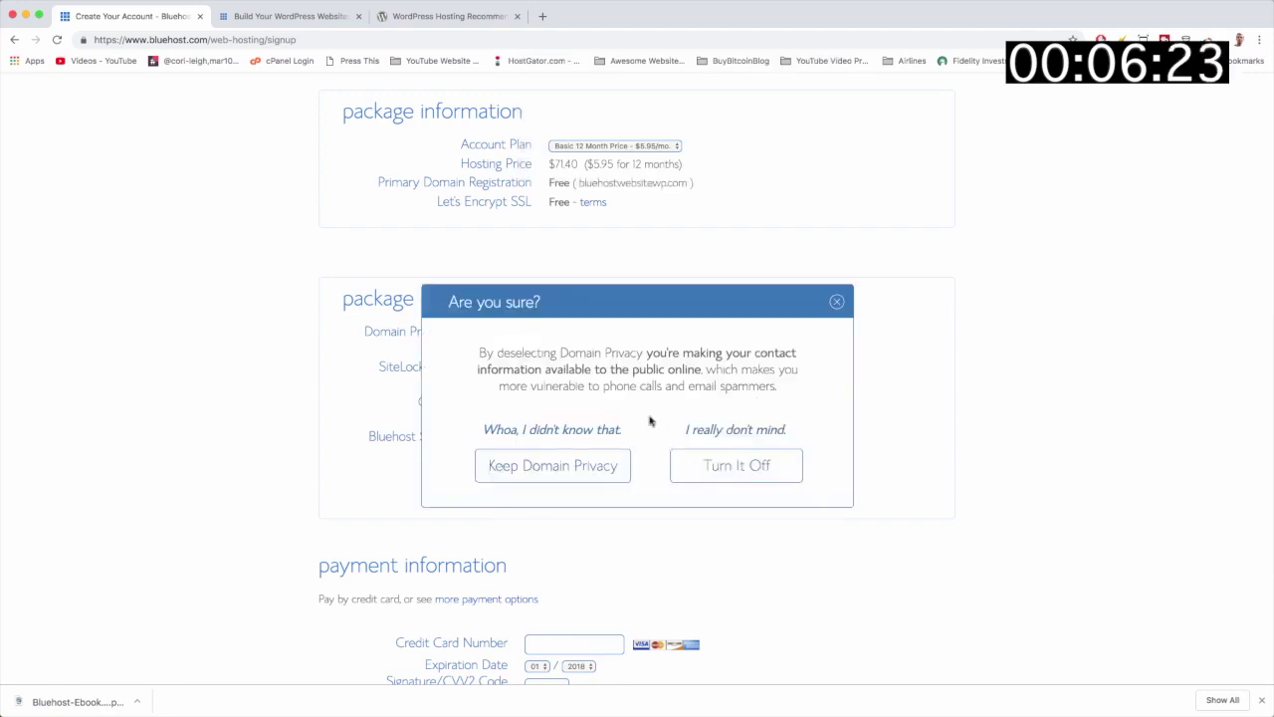
left_click(738, 474)
left_click(530, 370)
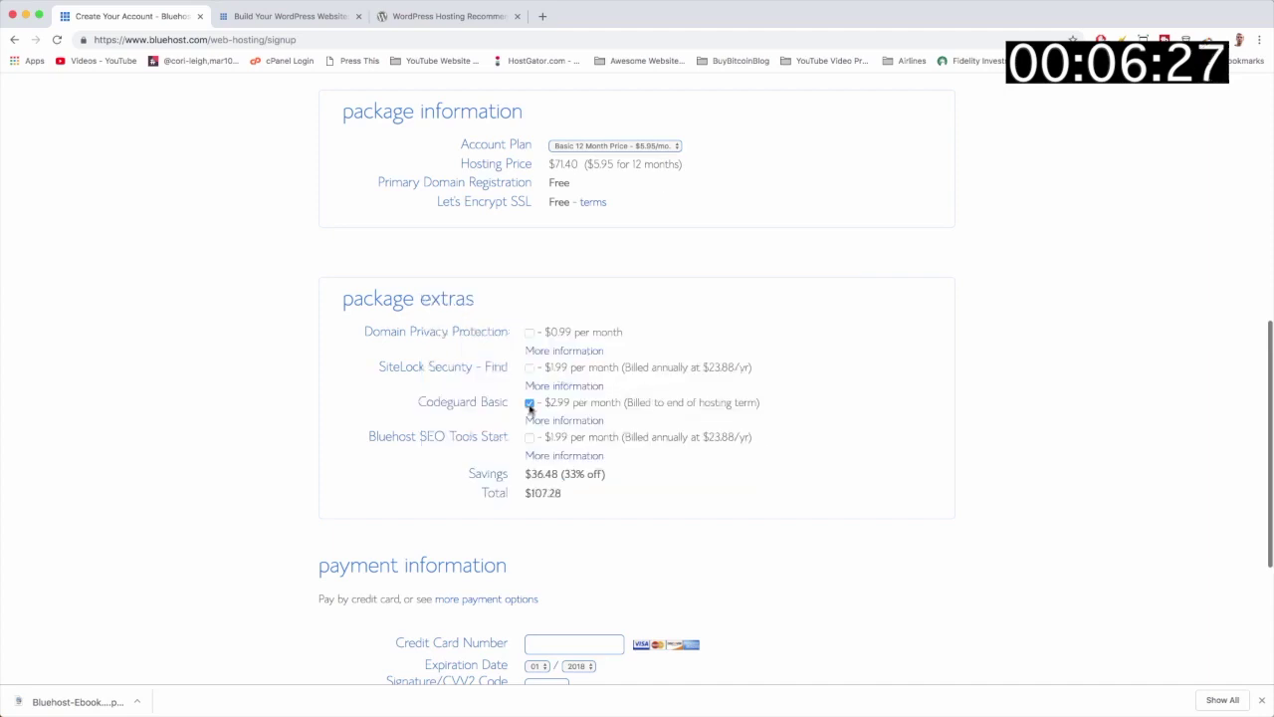
left_click(530, 403)
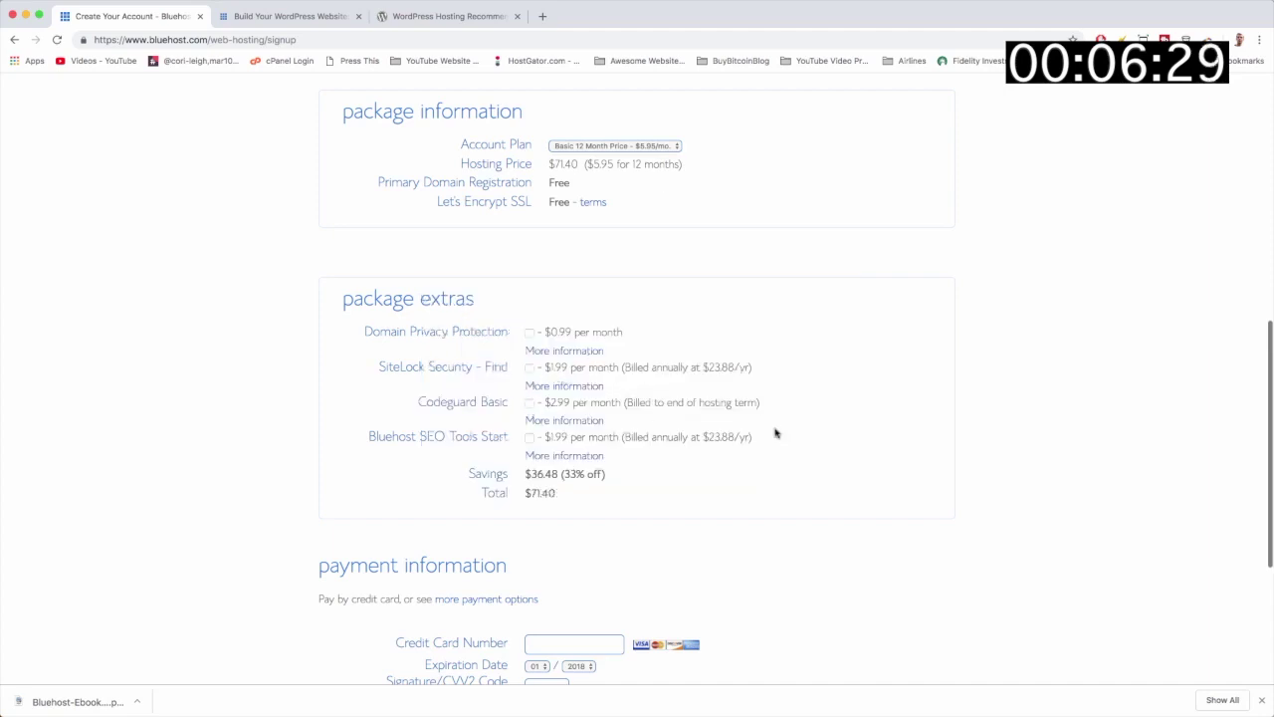
scroll(776, 433, "down", 3)
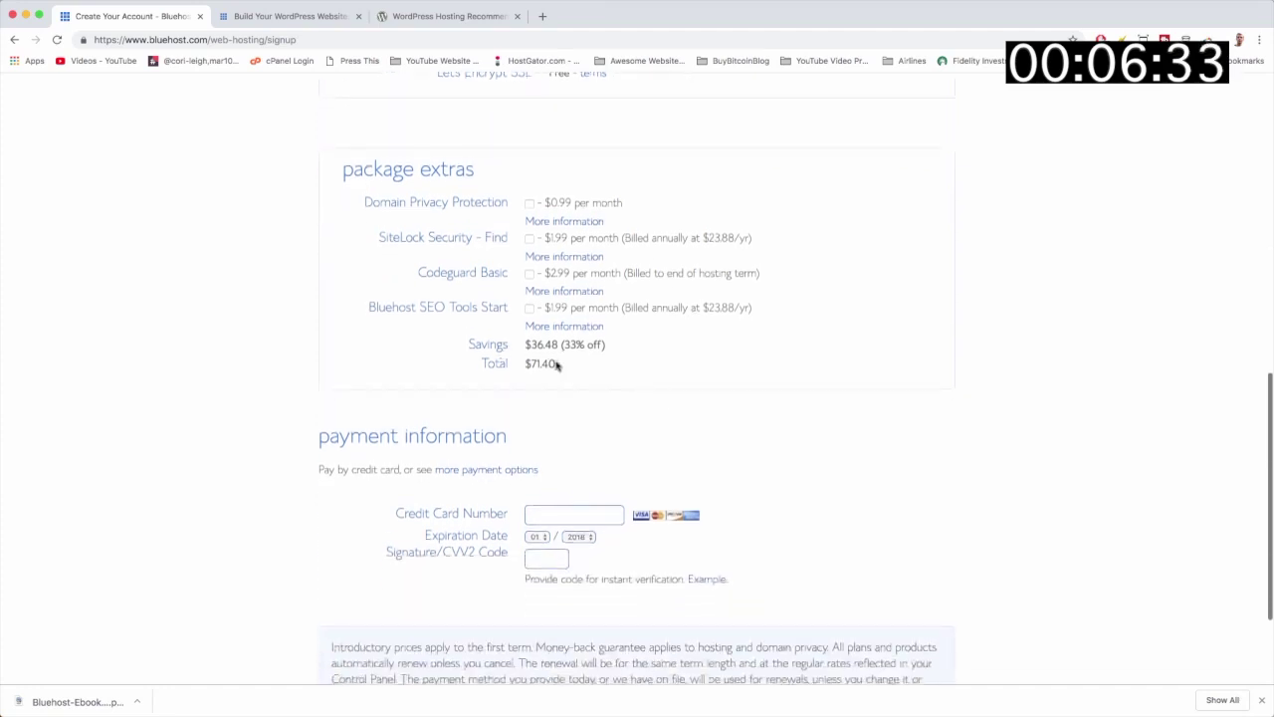
left_click_drag(558, 364, 524, 365)
left_click(560, 370)
mouse_move(528, 342)
left_mouse_down()
mouse_move(569, 343)
mouse_move(560, 360)
mouse_move(526, 365)
left_mouse_up()
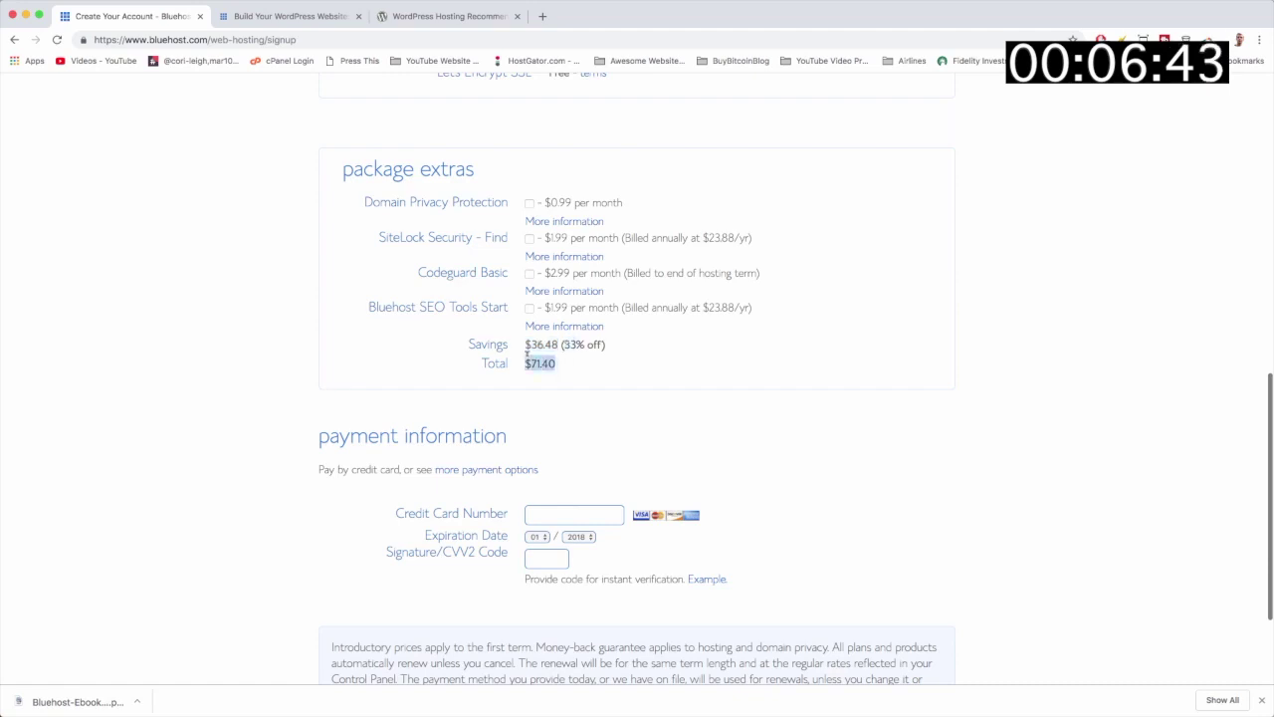
left_click(570, 370)
Step: Keep the Basic 12 Month plan and trigger the $2.65/mo Special Sign-Up Offer popup
scroll(568, 368, "up", 5)
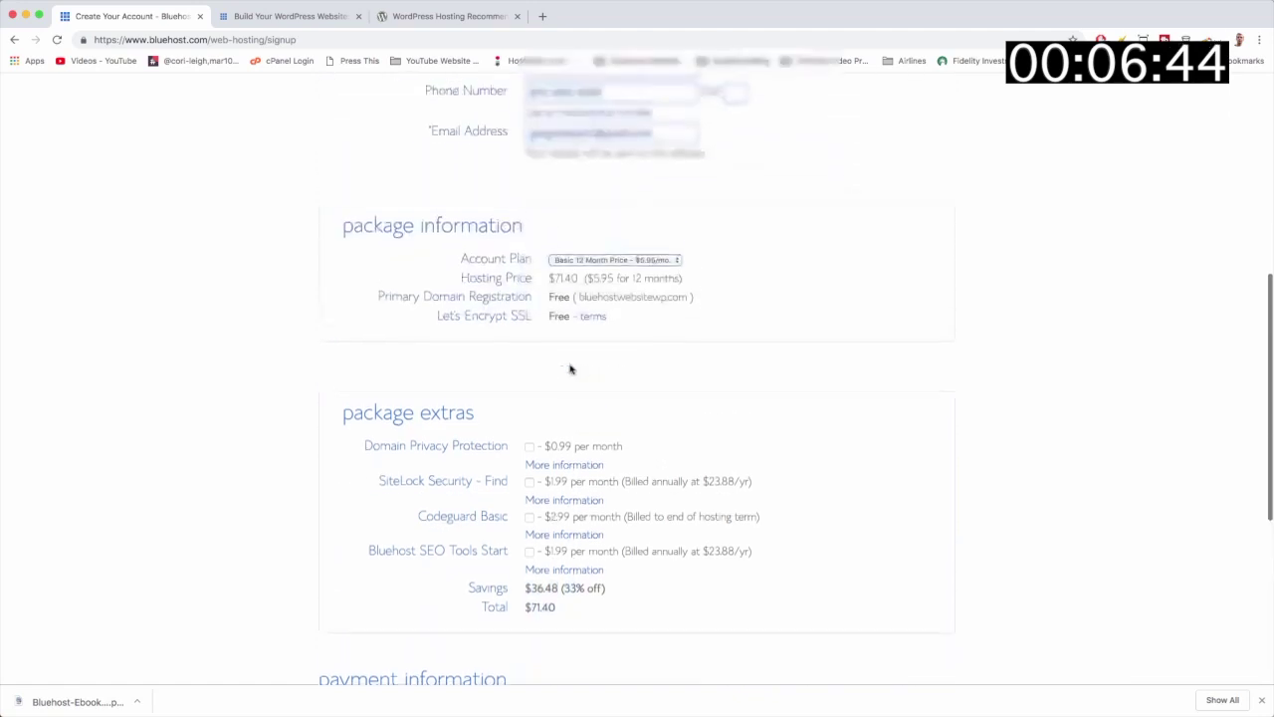
left_click(646, 270)
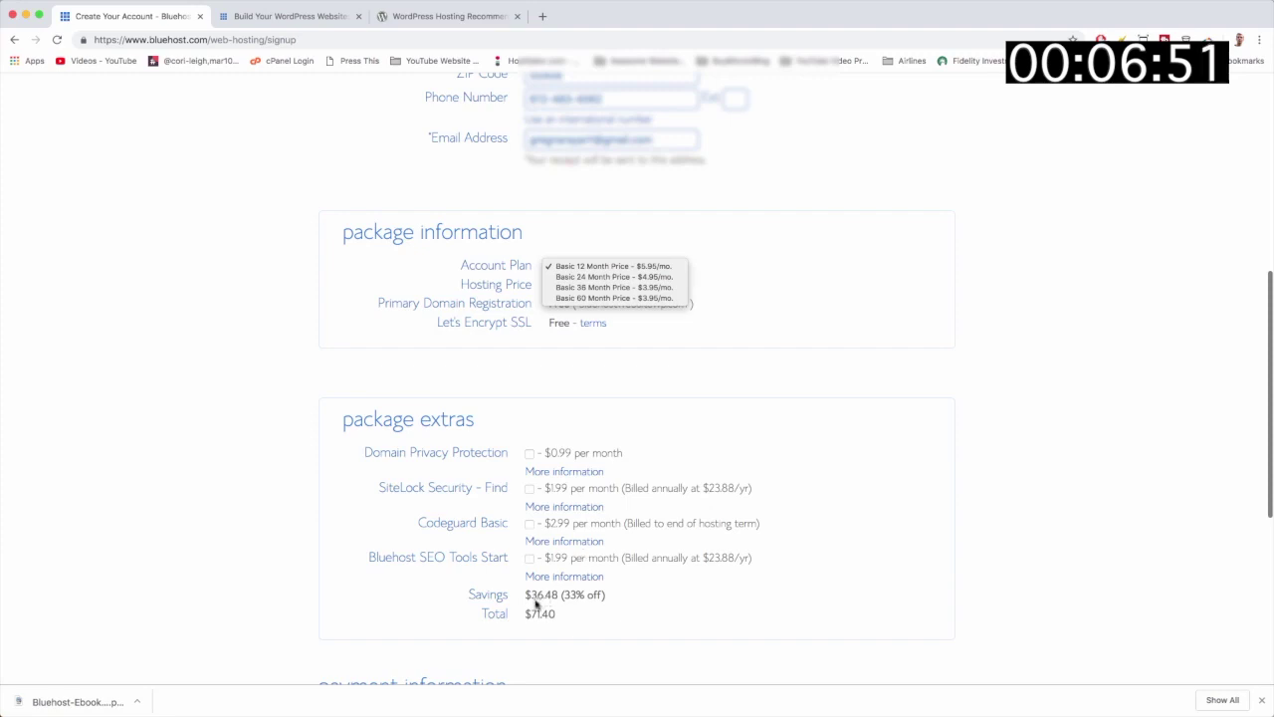
left_click(628, 266)
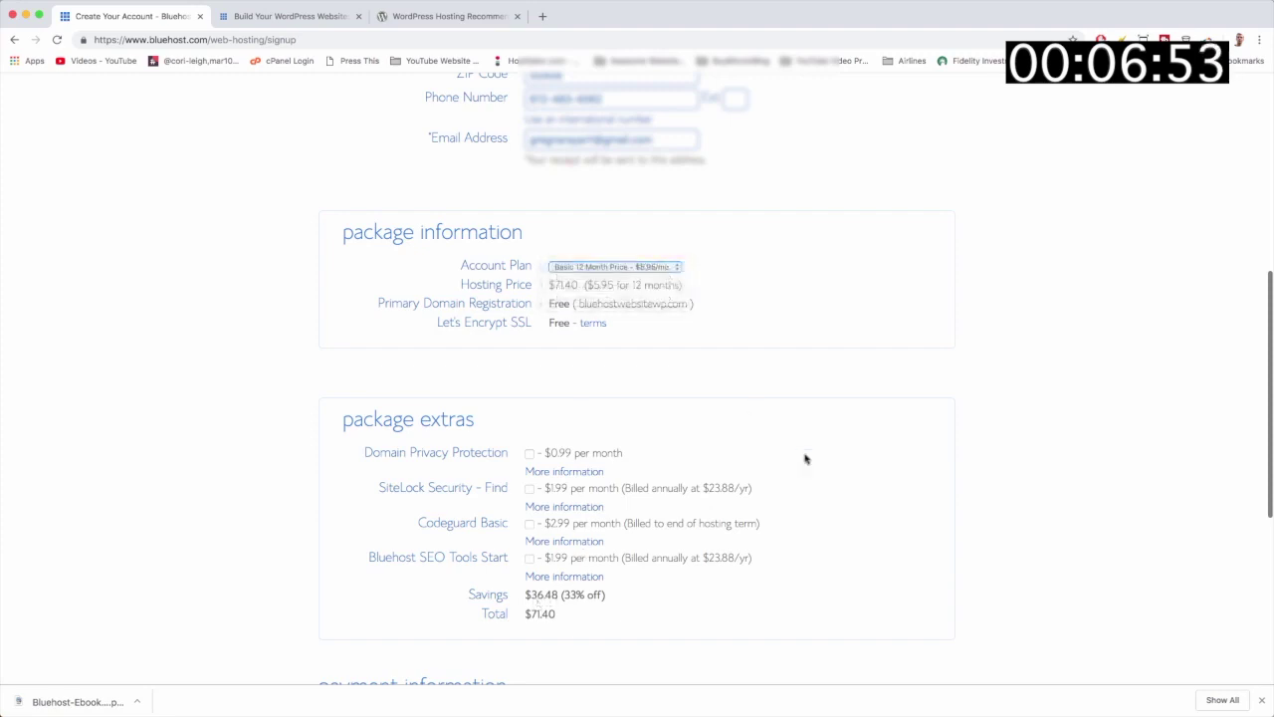
scroll(807, 458, "down", 2)
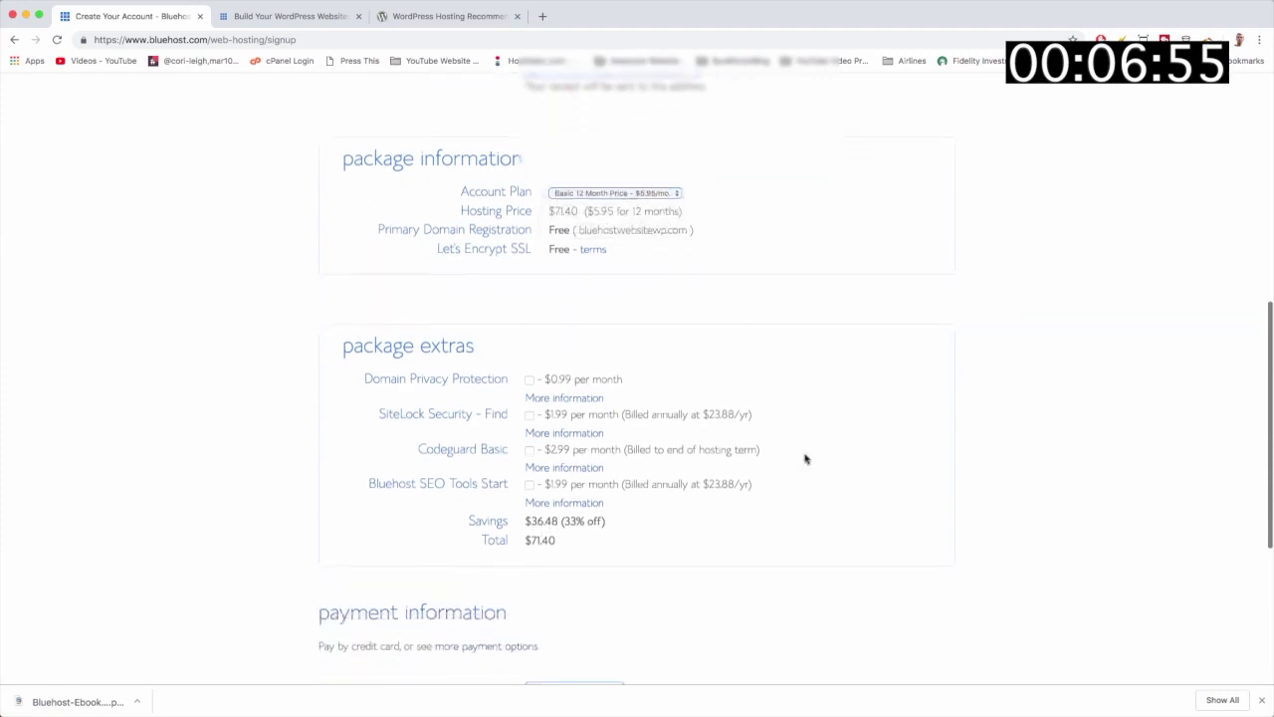
scroll(807, 458, "down", 4)
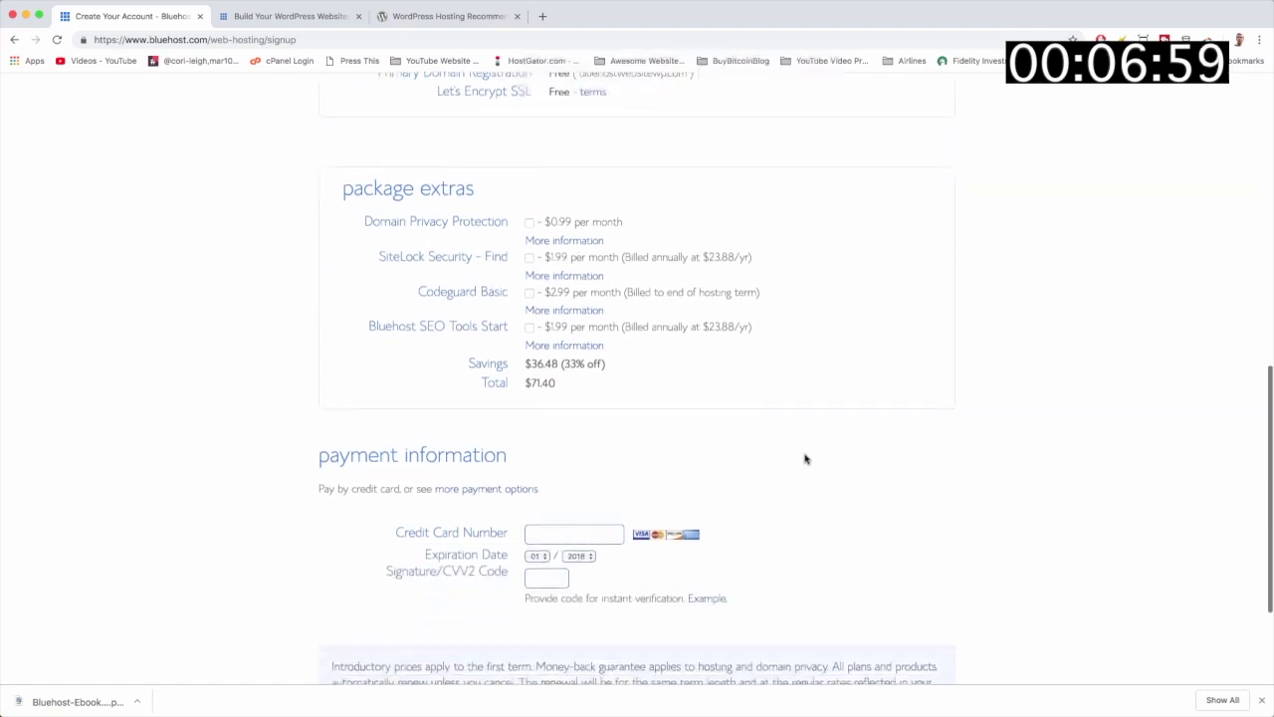
scroll(807, 458, "down", 1)
scroll(805, 451, "down", 2)
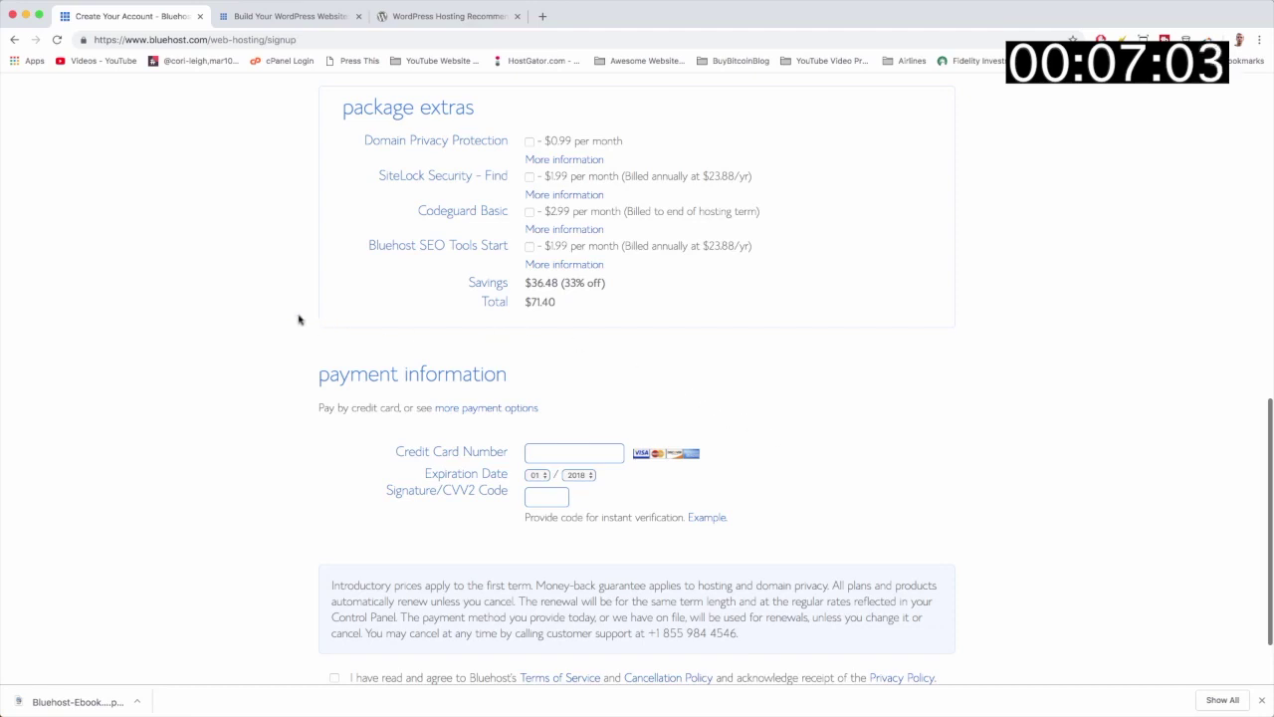
mouse_move(162, 16)
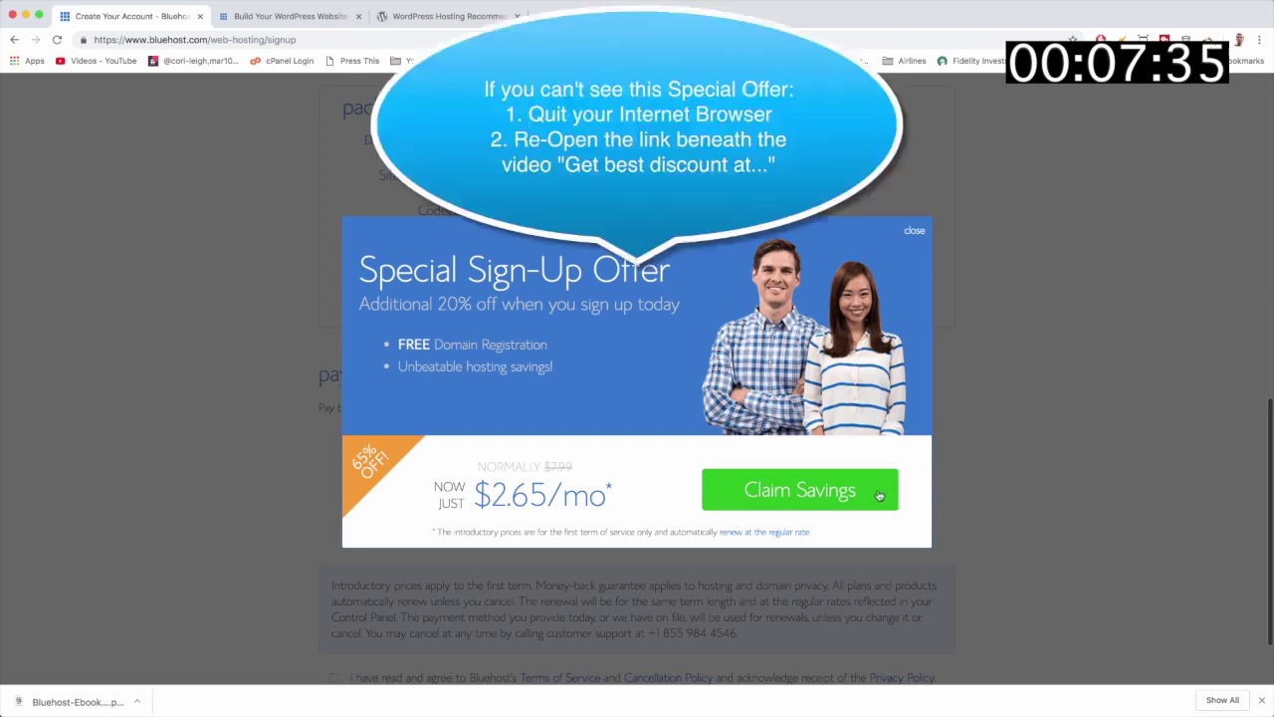
Step: Claim the special offer and keep the Basic 36 Month plan at $2.65/mo, hosting $95.40
left_click(879, 495)
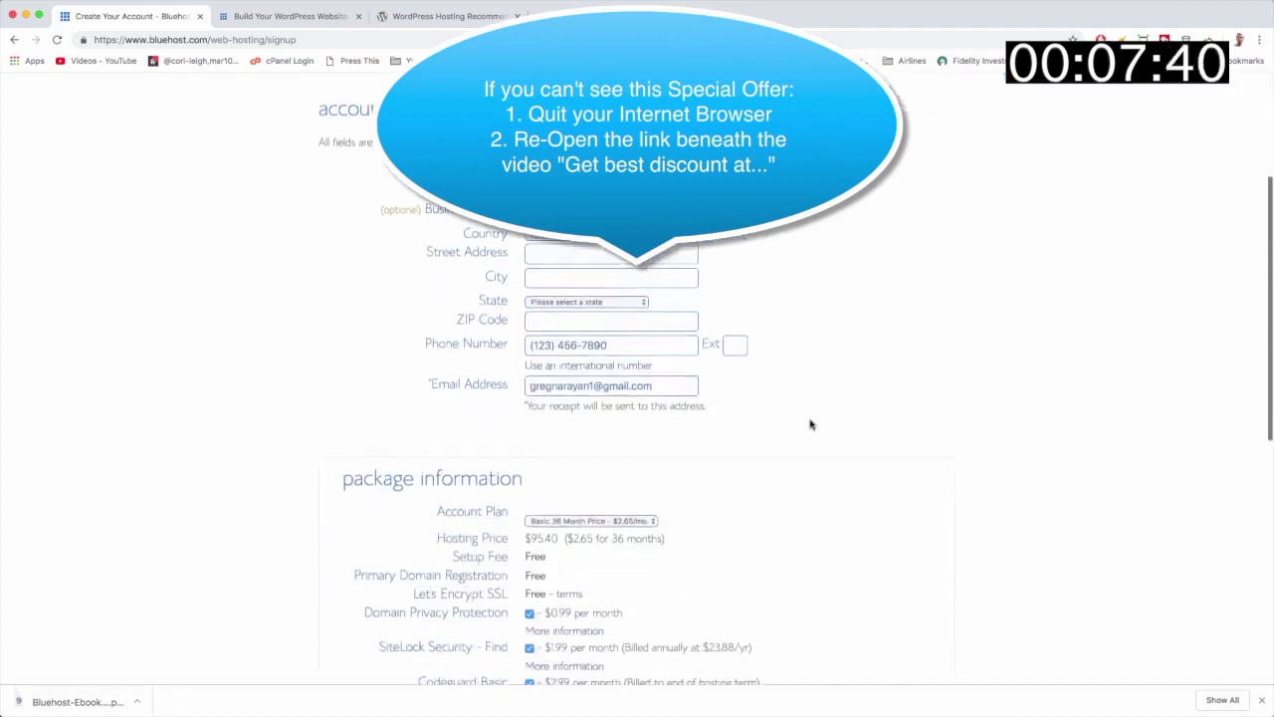
scroll(810, 424, "down", 3)
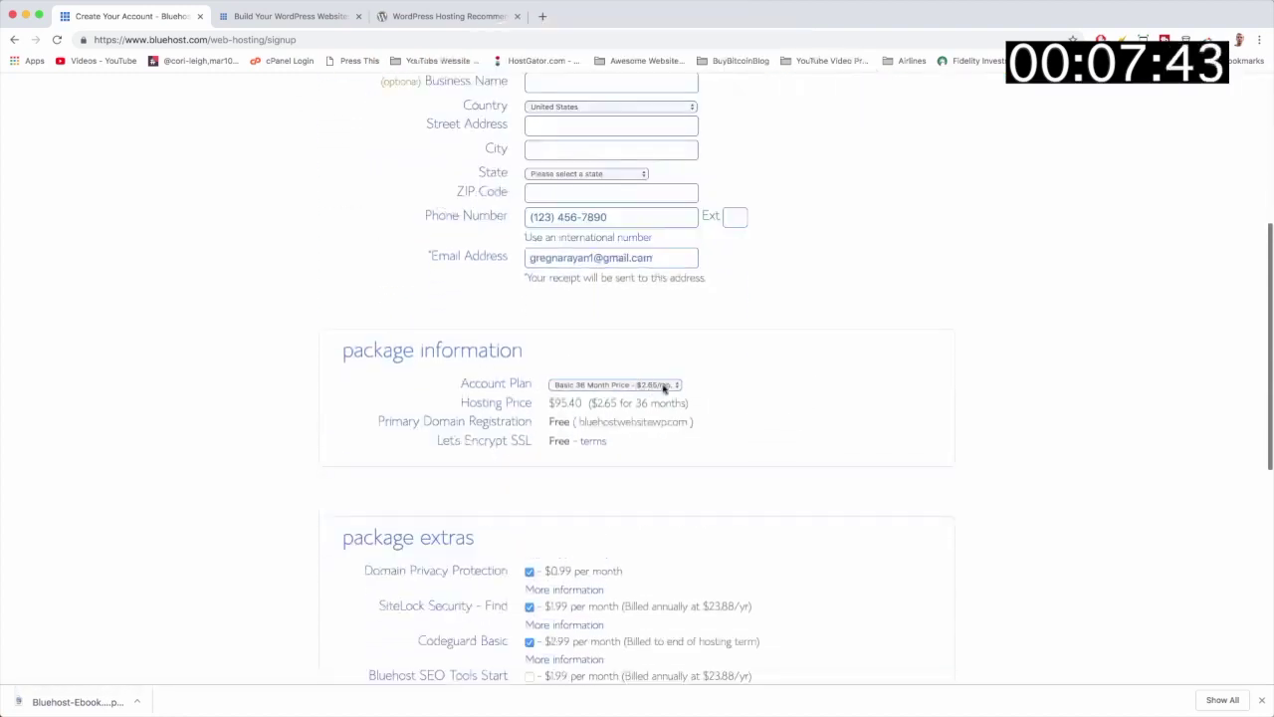
left_click(663, 386)
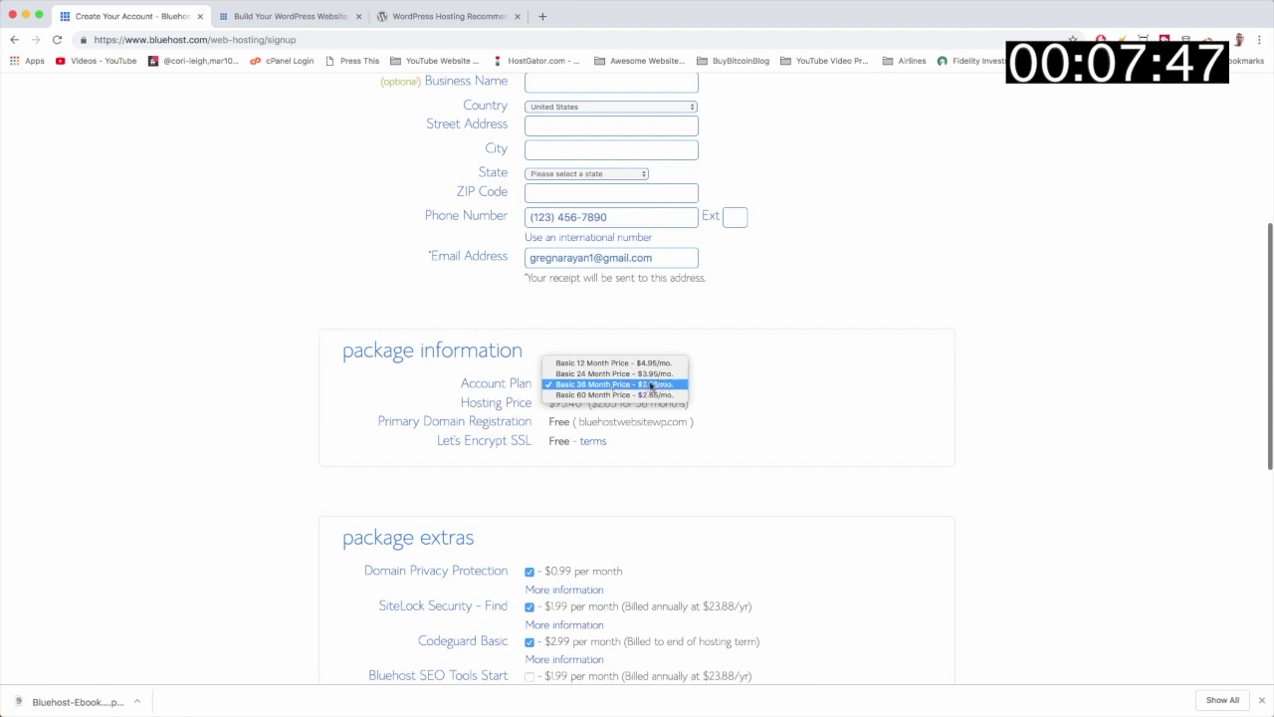
left_click(625, 394)
left_click(626, 389)
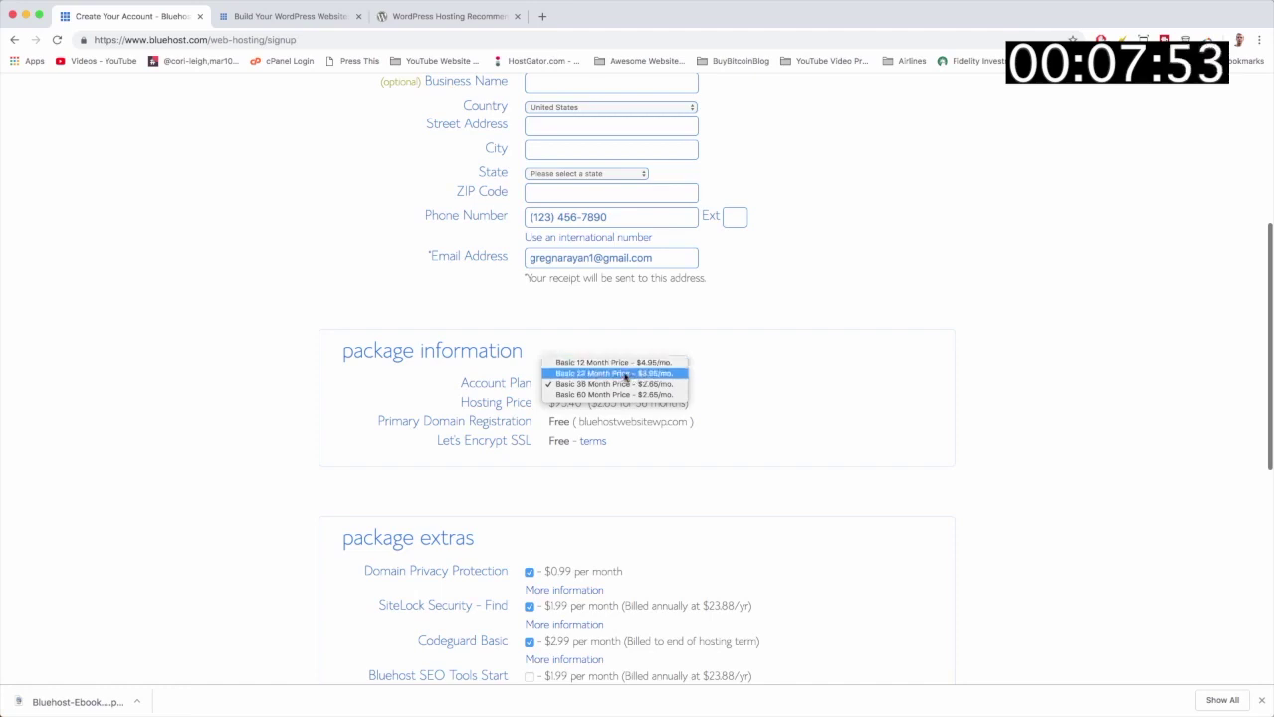
left_click(876, 416)
scroll(856, 411, "up", 5)
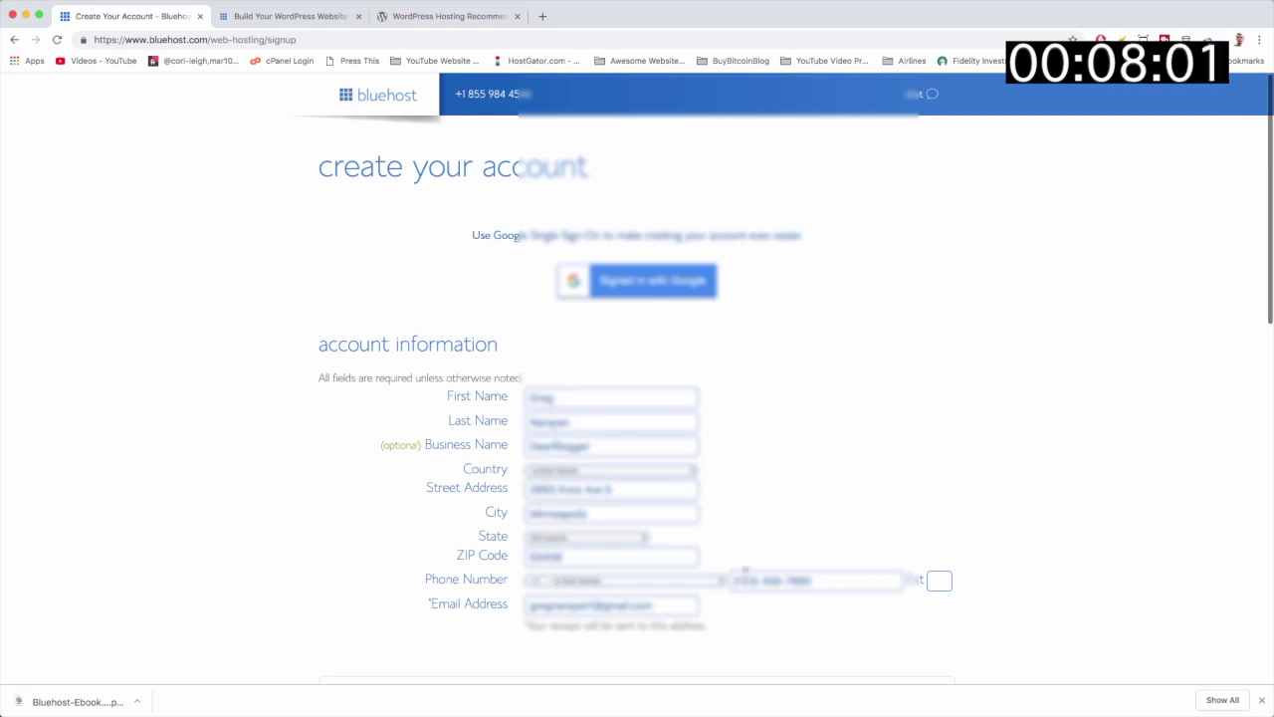
Step: Switch the account plan back to Basic 12 Month
scroll(761, 636, "down", 5)
scroll(761, 635, "down", 1)
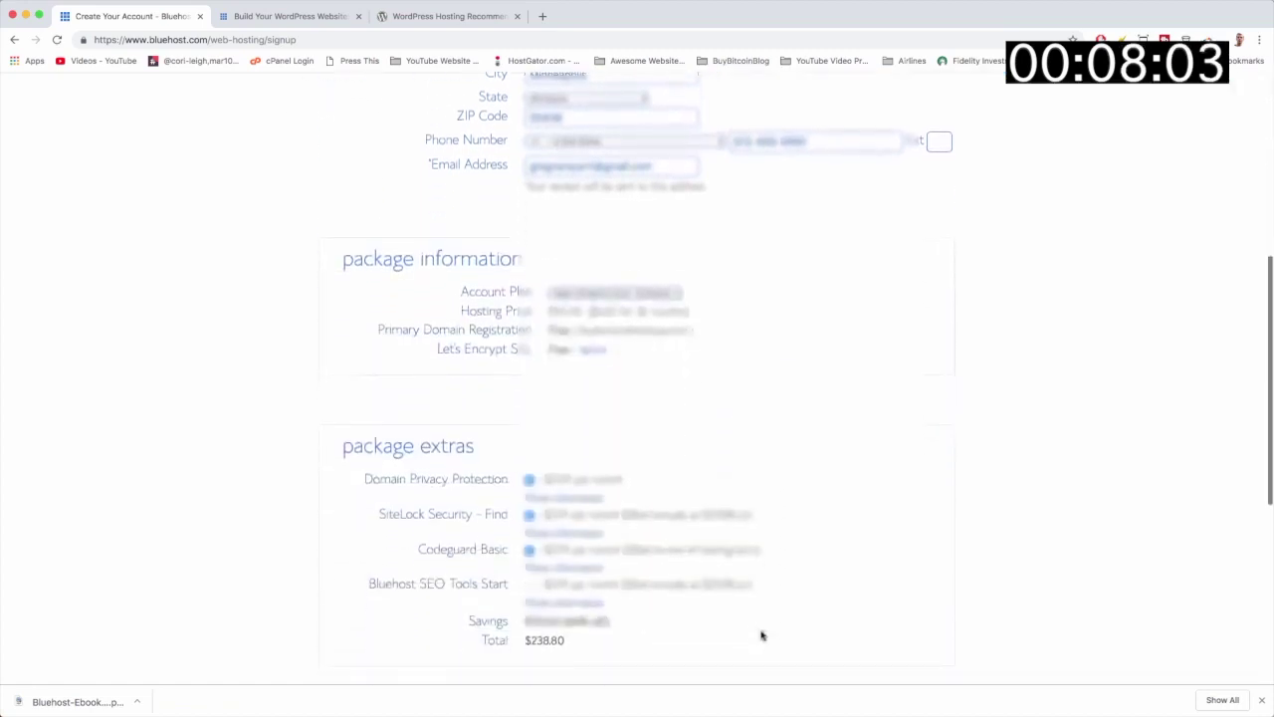
left_click(613, 292)
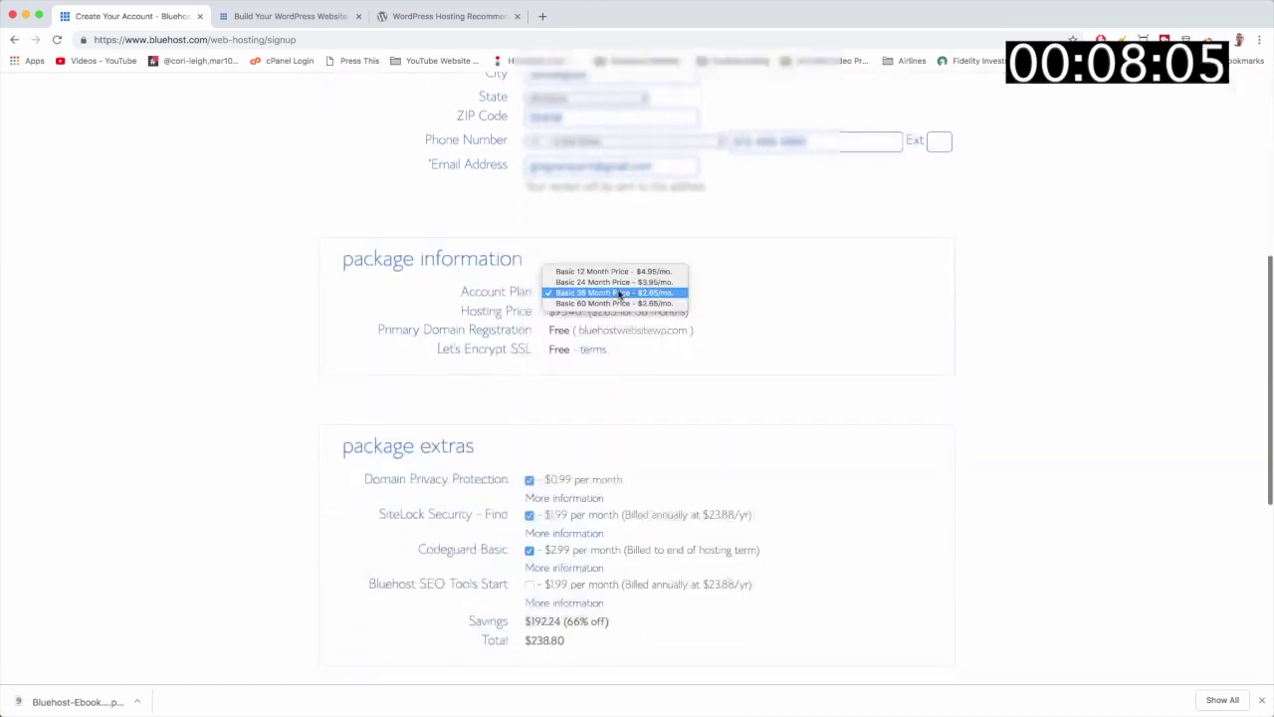
left_click(603, 271)
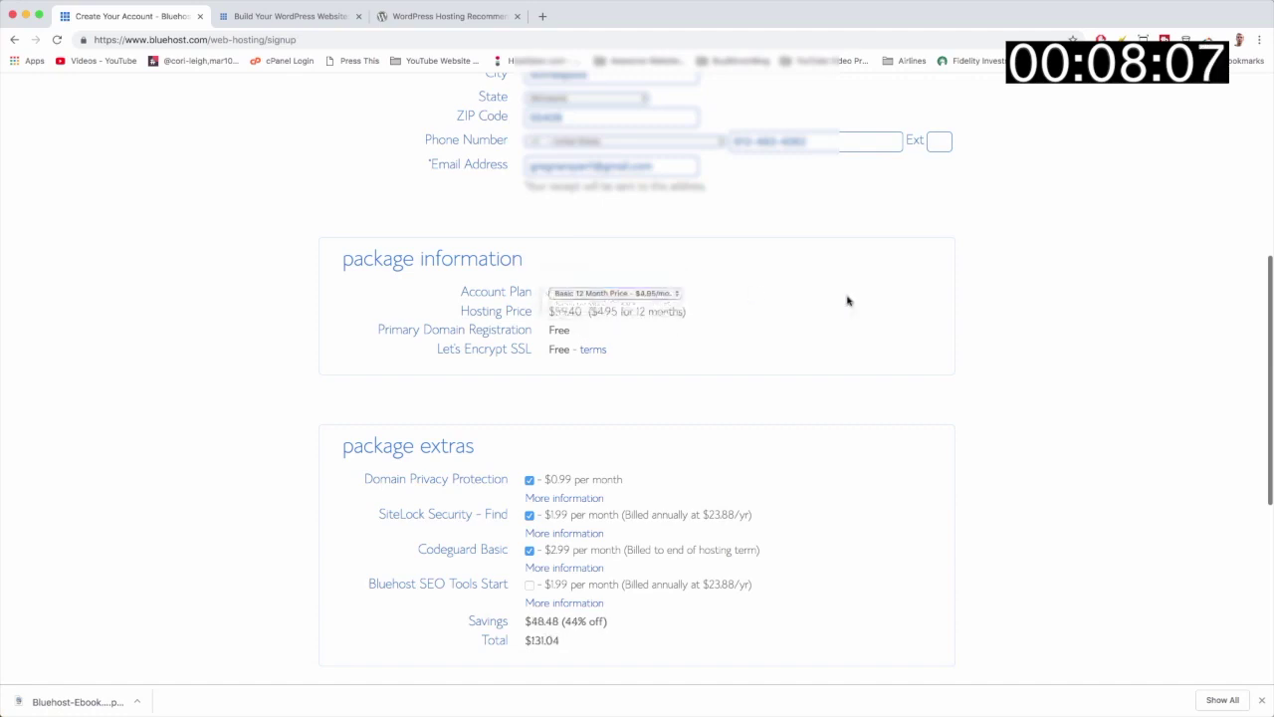
Step: Untick Domain Privacy, SiteLock and Codeguard, then highlight the $59.40 total and 44% savings
scroll(845, 299, "down", 1)
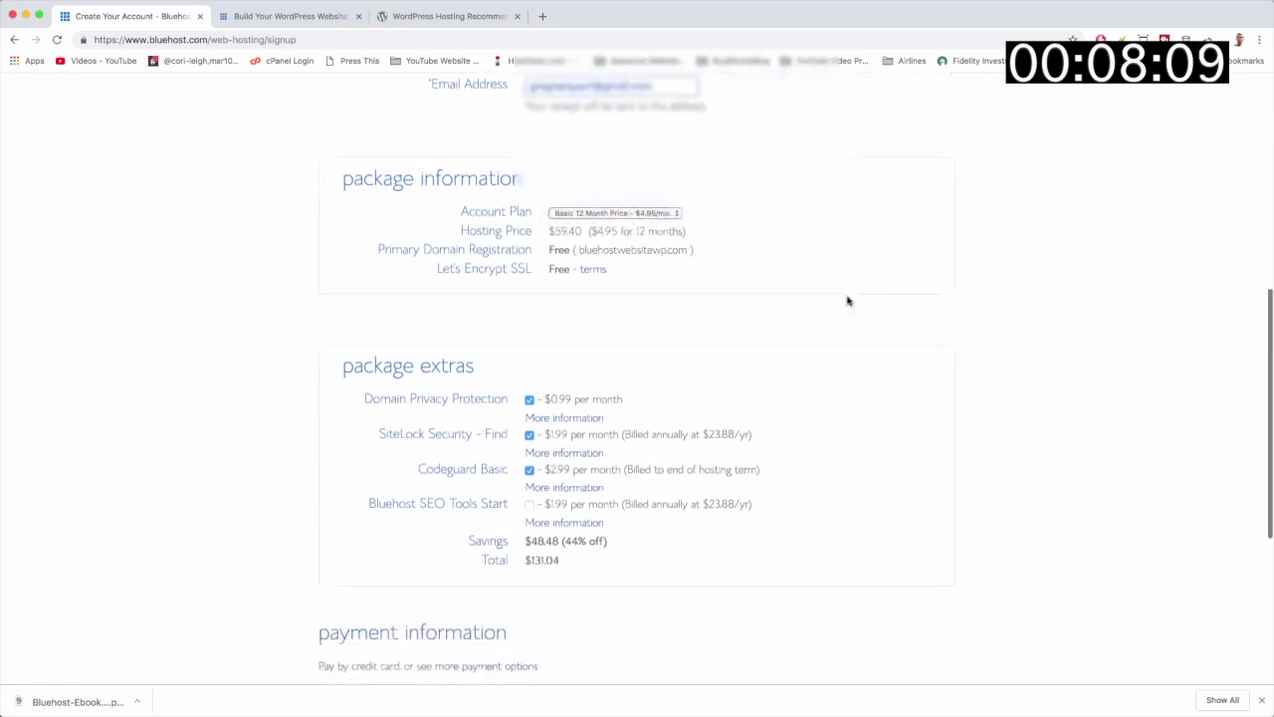
scroll(847, 301, "down", 1)
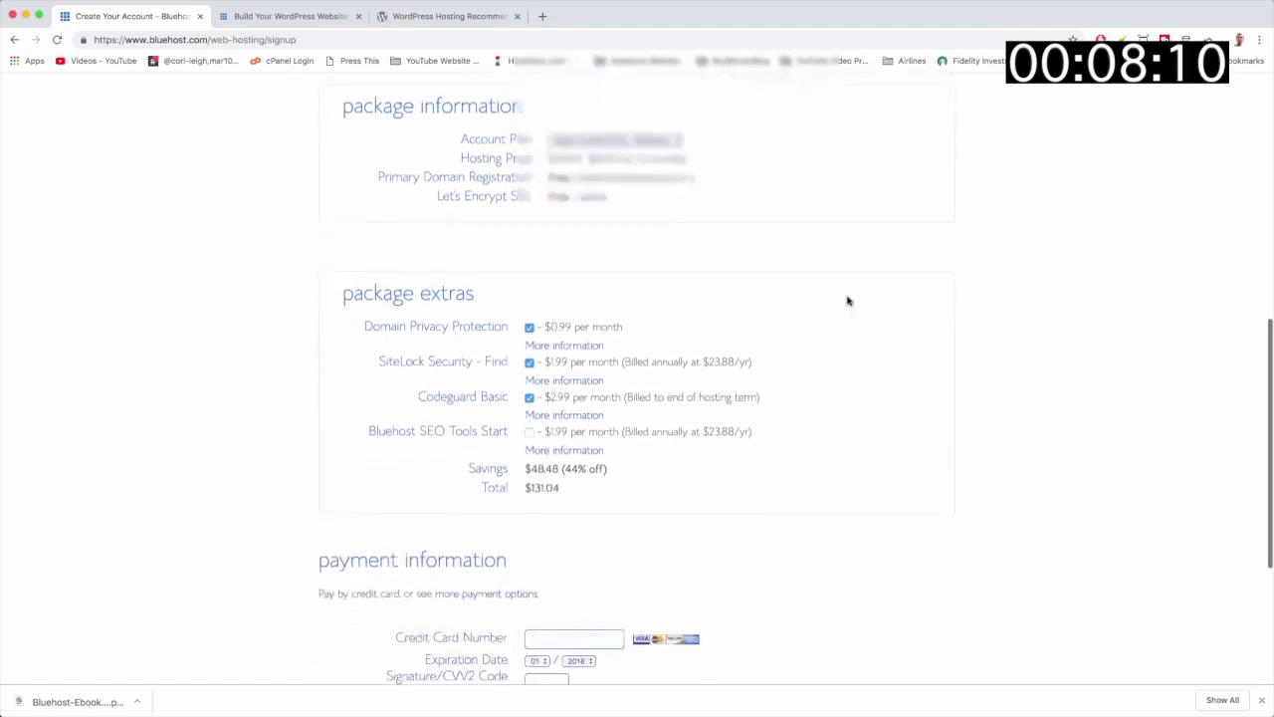
left_click(529, 311)
left_click(528, 344)
left_click(529, 379)
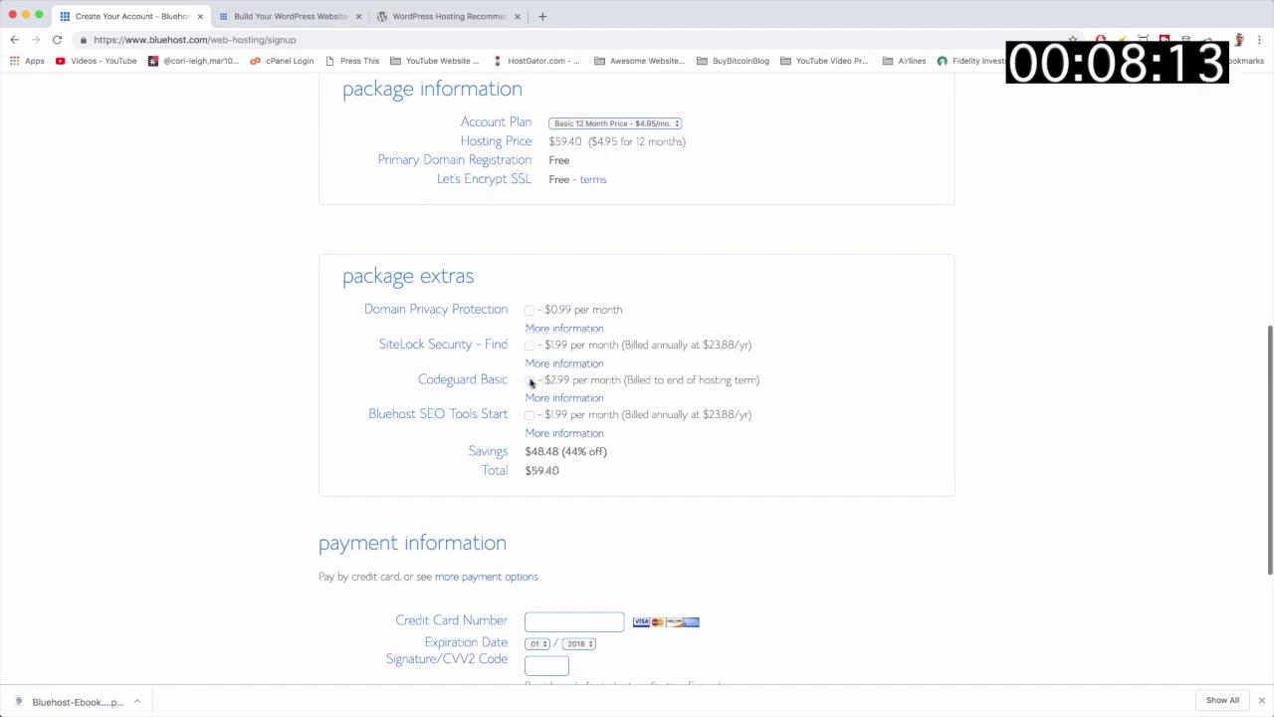
scroll(745, 427, "down", 3)
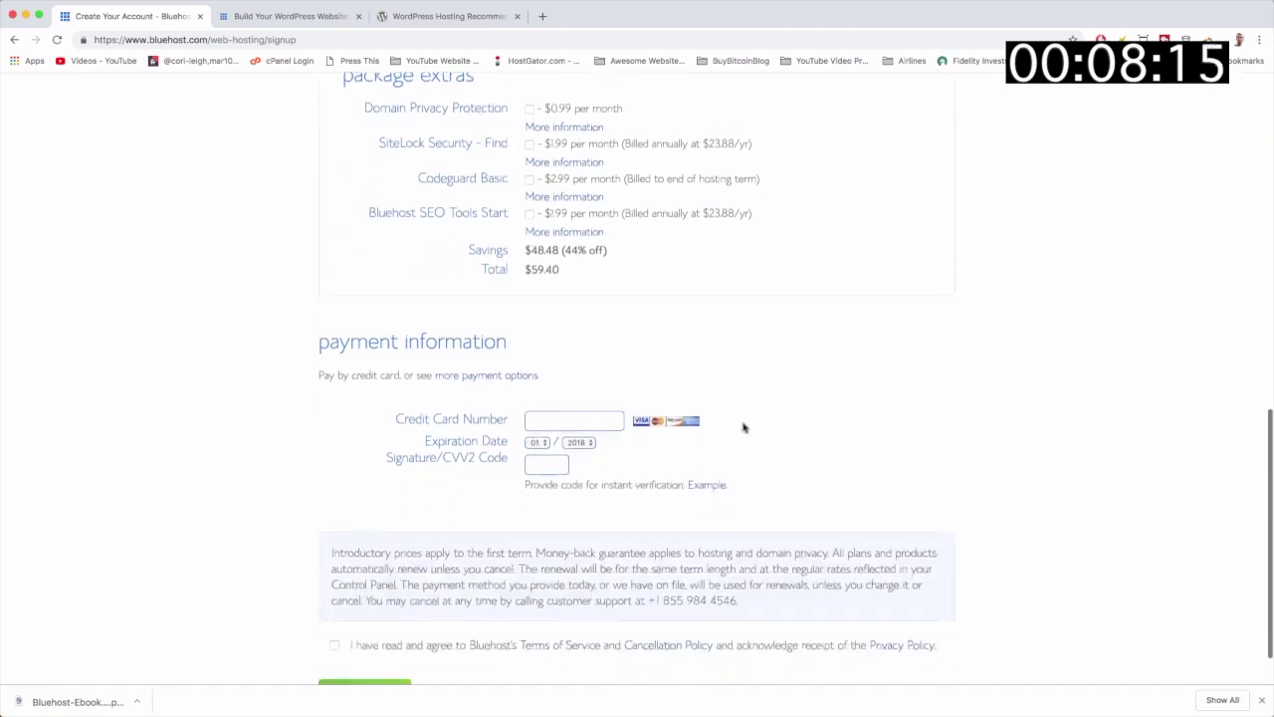
left_click_drag(562, 257, 530, 255)
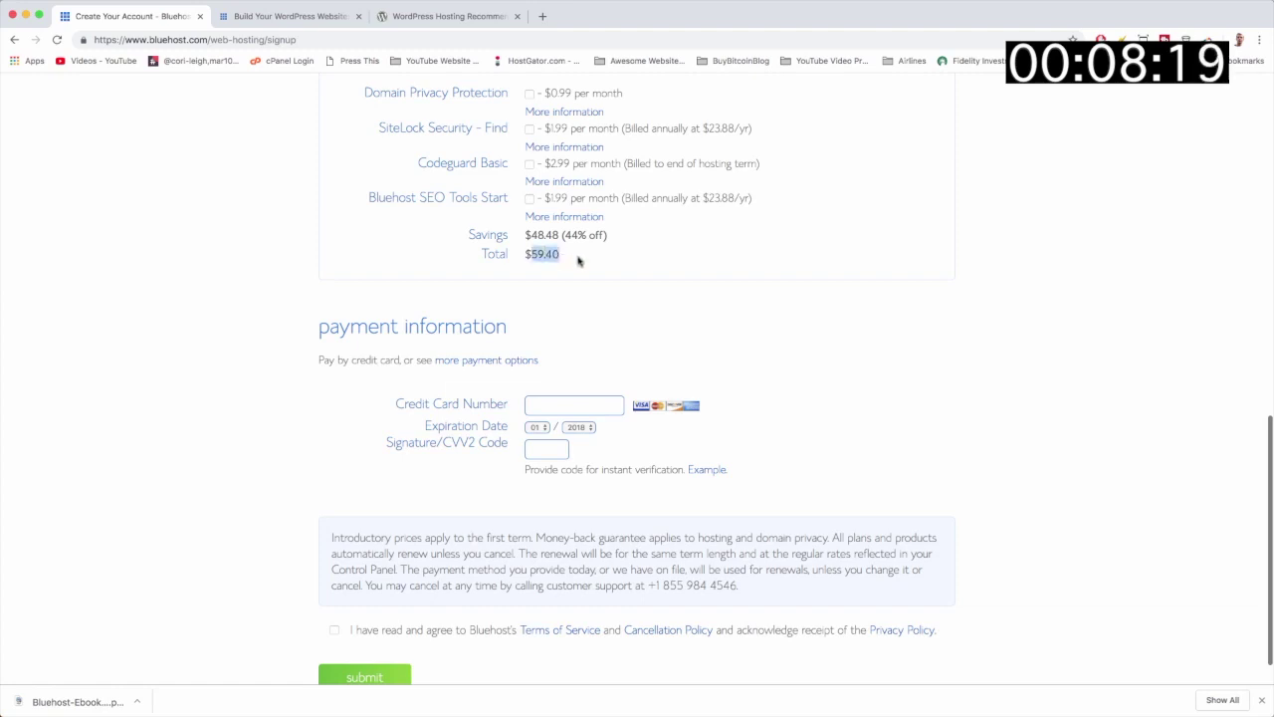
left_click(581, 261)
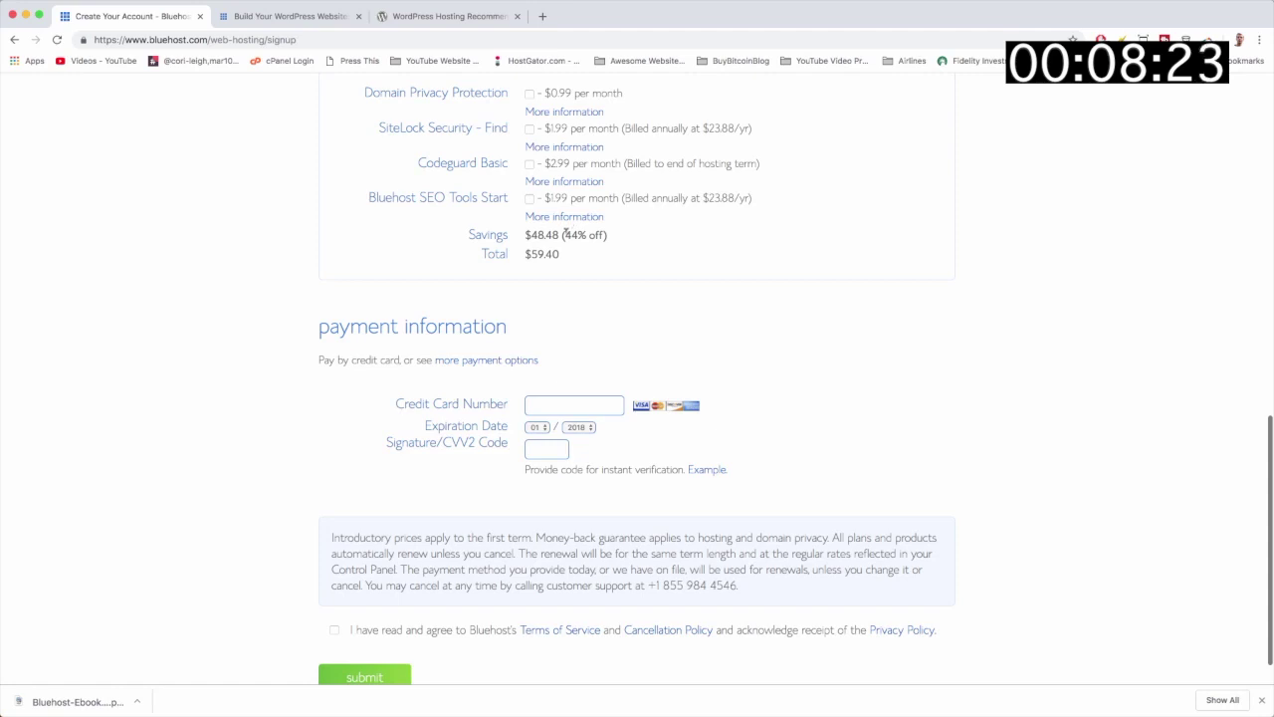
left_click_drag(565, 232, 601, 231)
left_click(757, 278)
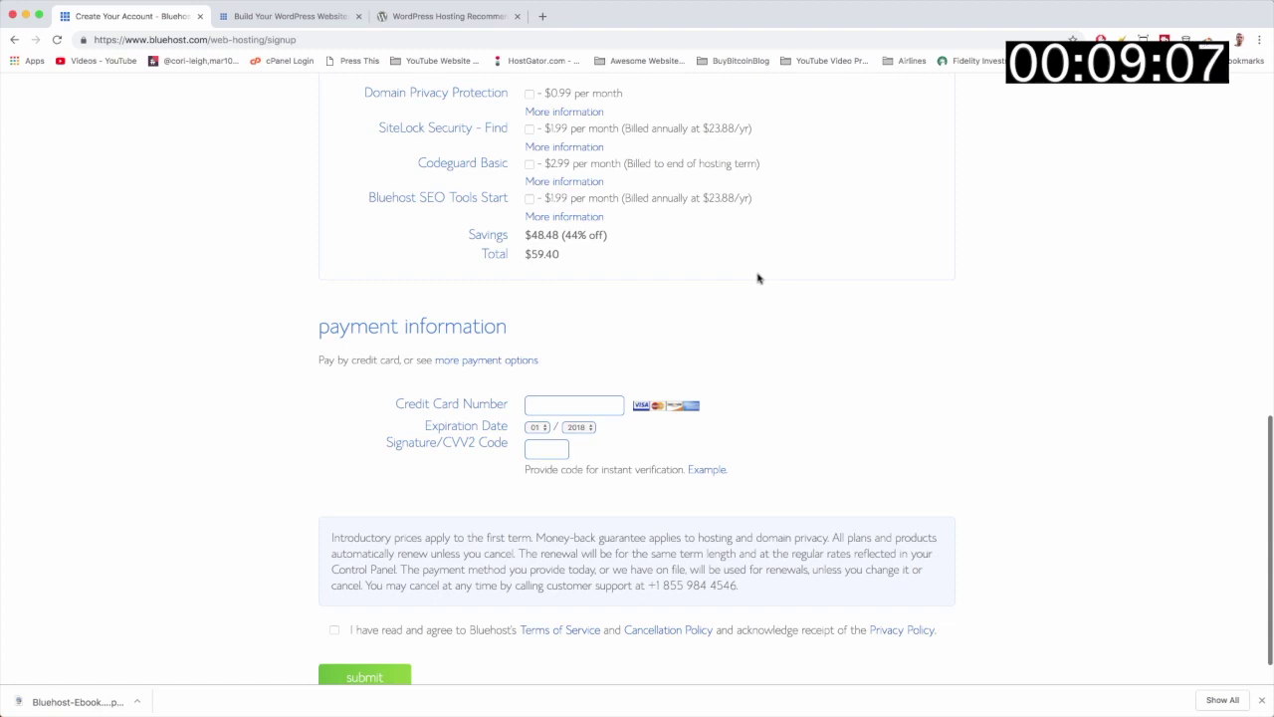
scroll(756, 278, "down", 1)
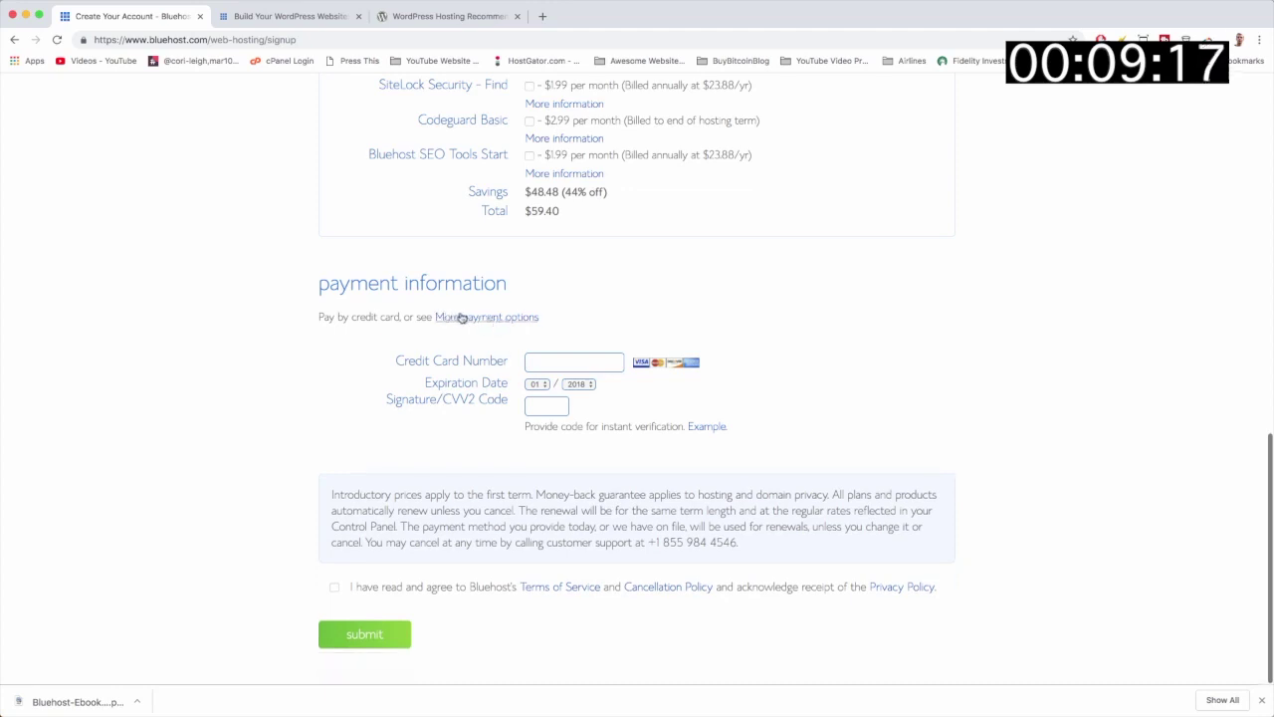
Step: Choose Pay by Credit Card from the alternative payment methods instead of PayPal
left_click(468, 318)
left_click(483, 318)
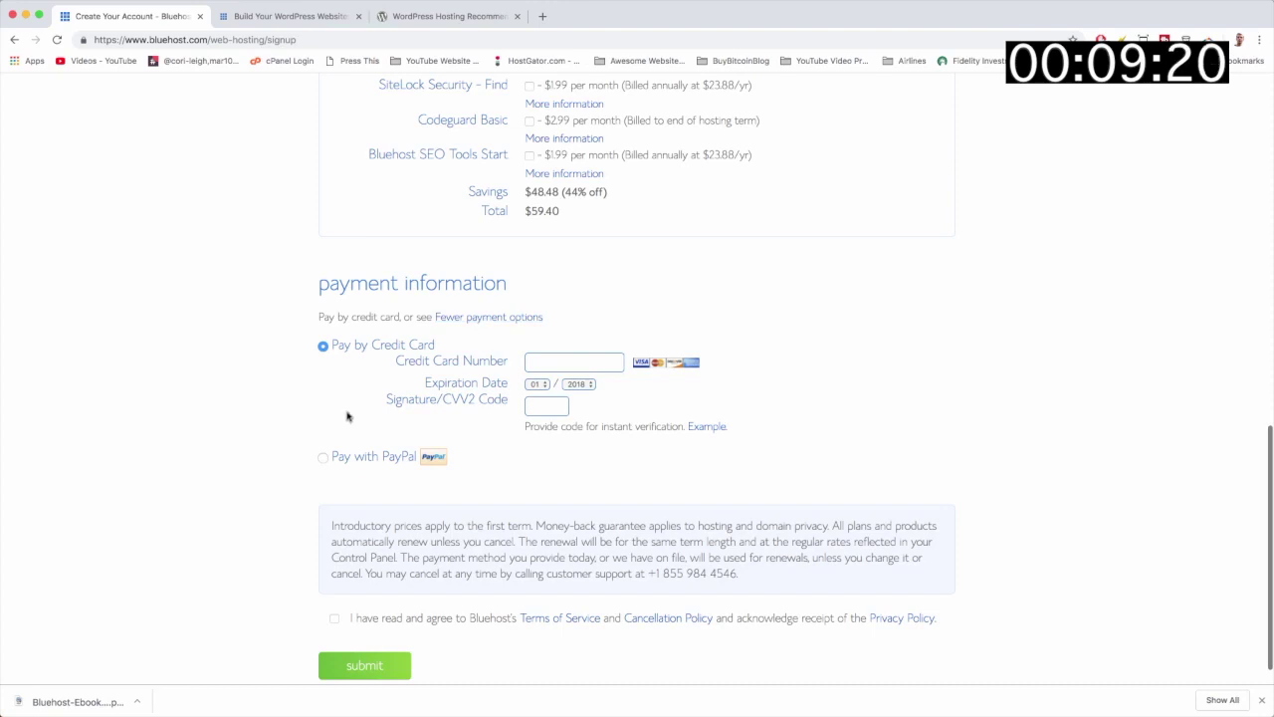
left_click(323, 458)
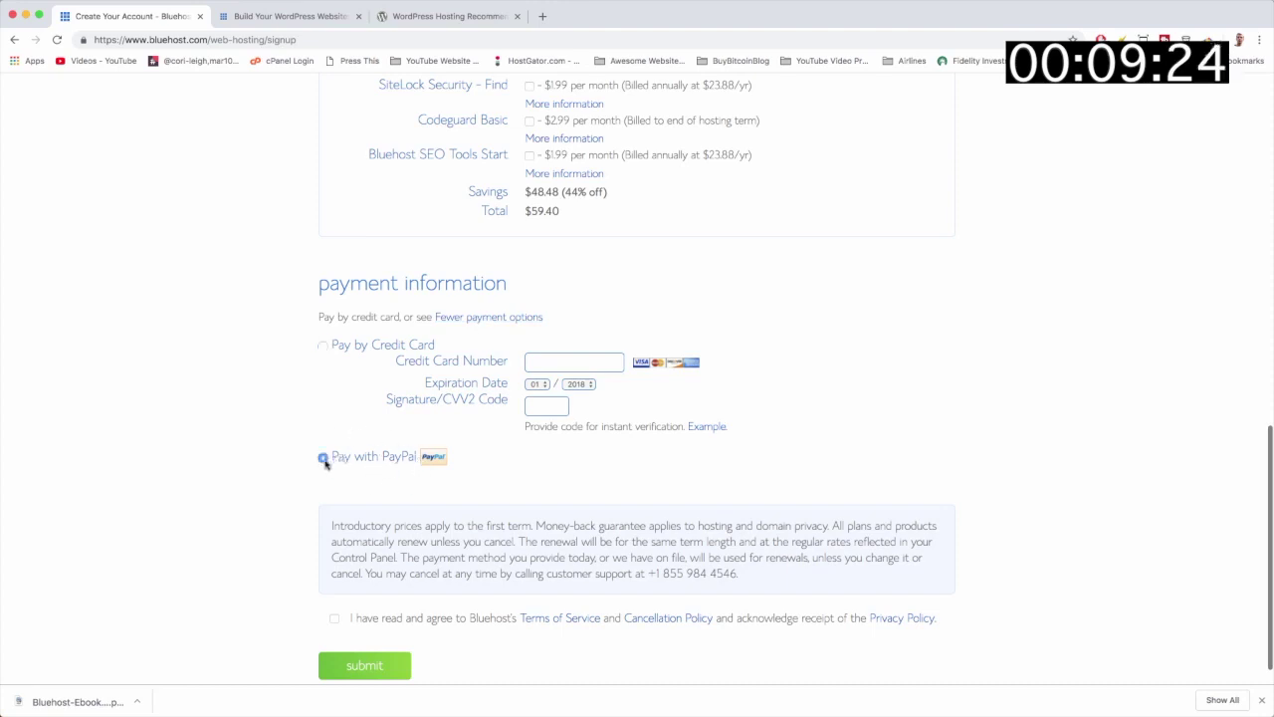
left_click(325, 346)
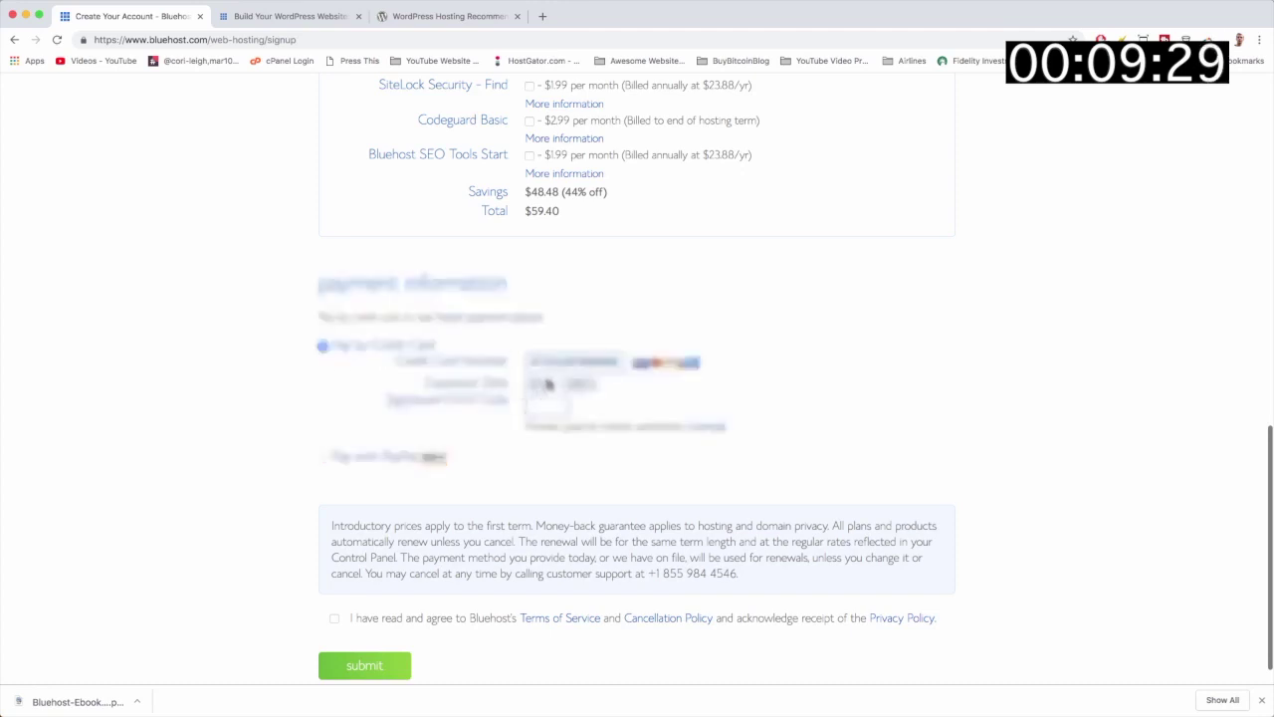
Step: Set the card's expiration year, accept the Terms of Service and submit the $59.40 order
left_click(577, 384)
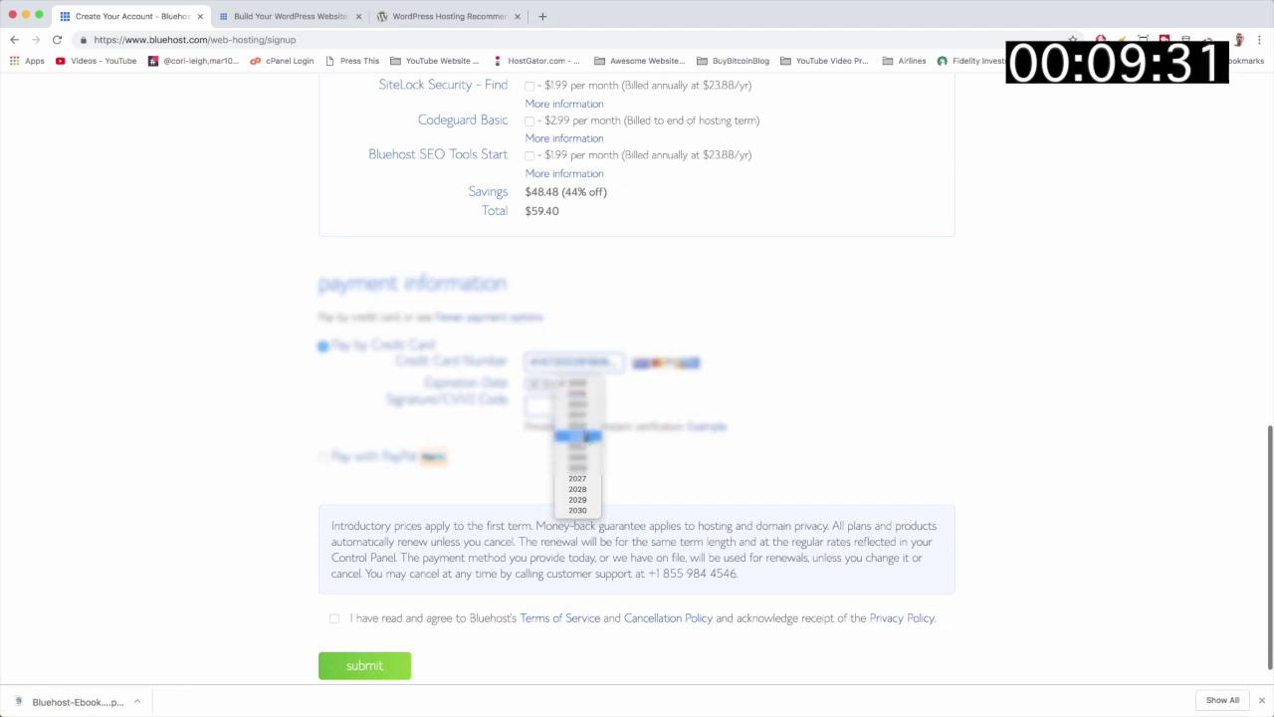
left_click(582, 406)
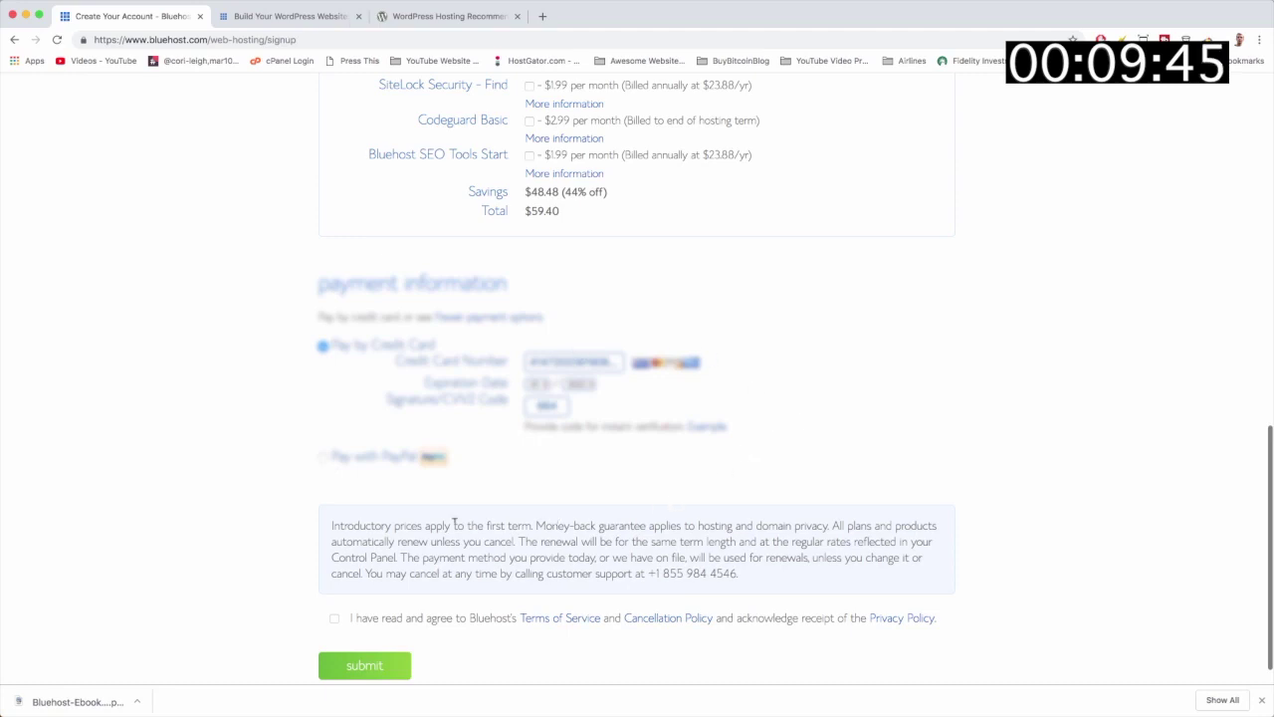
left_click(334, 618)
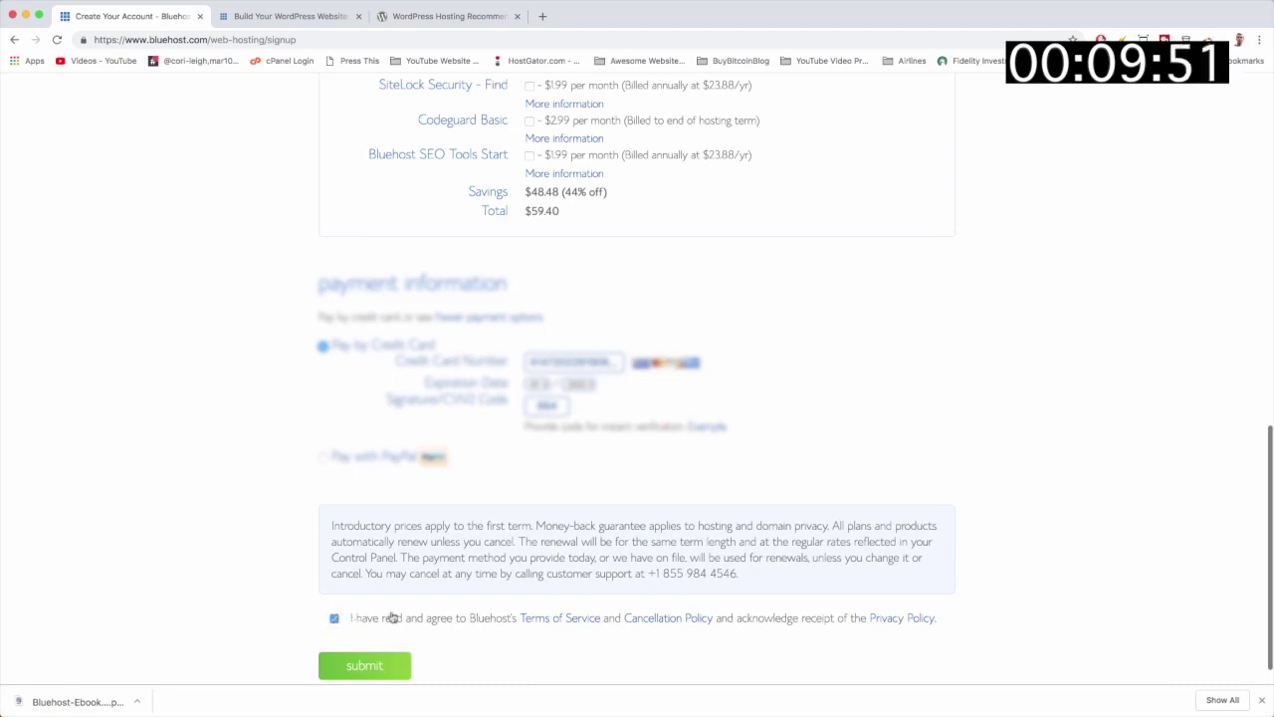
left_click(366, 667)
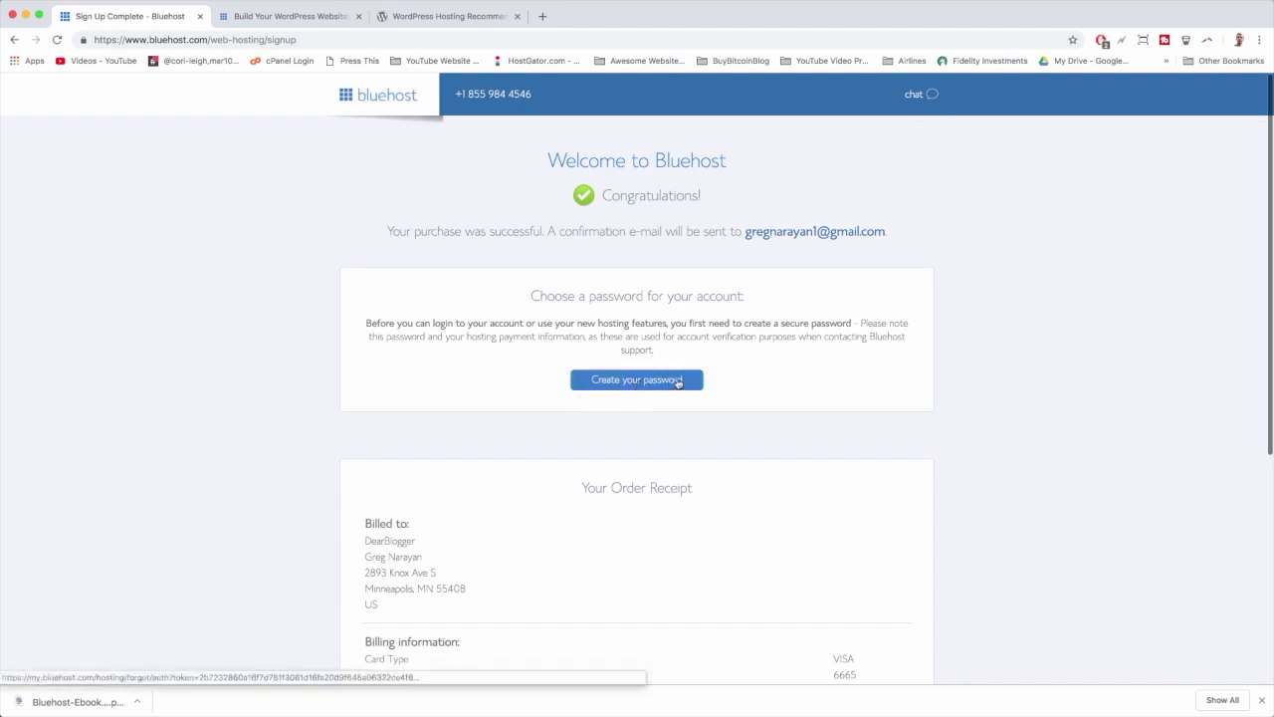
Step: Create and confirm the account password, accept the privacy terms, then log in to the hosting account
left_click(678, 382)
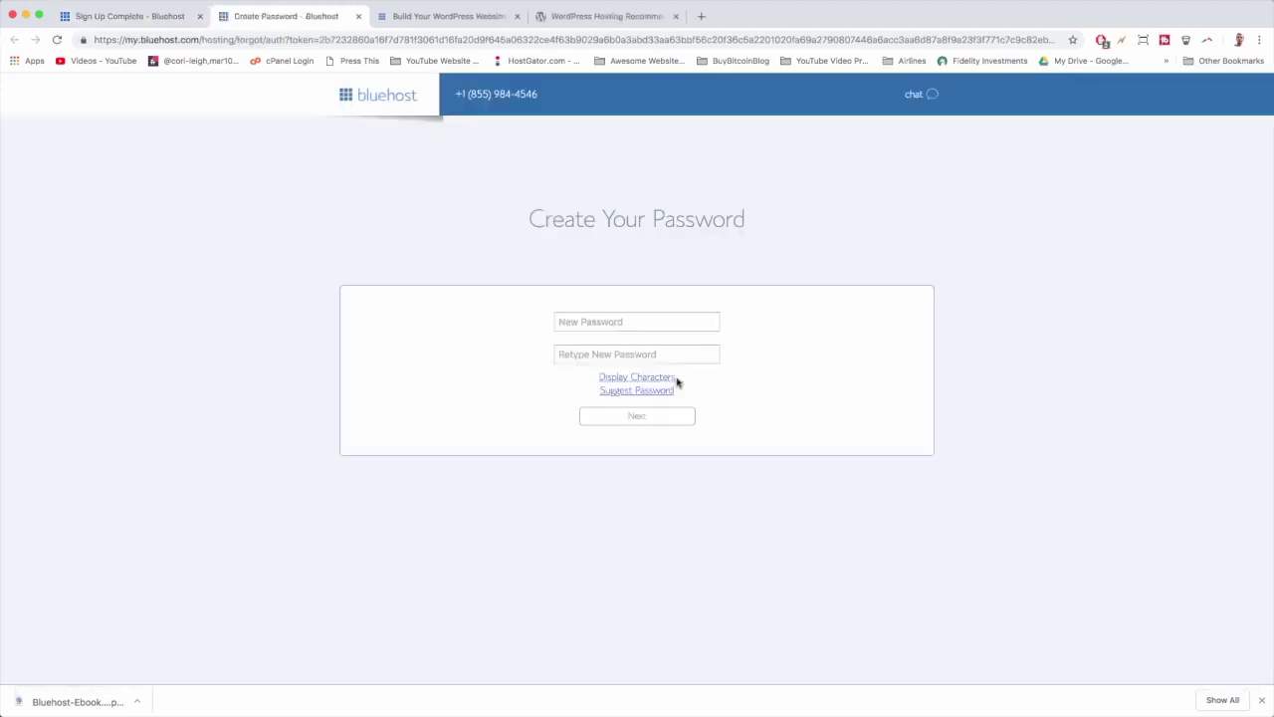
left_click(604, 321)
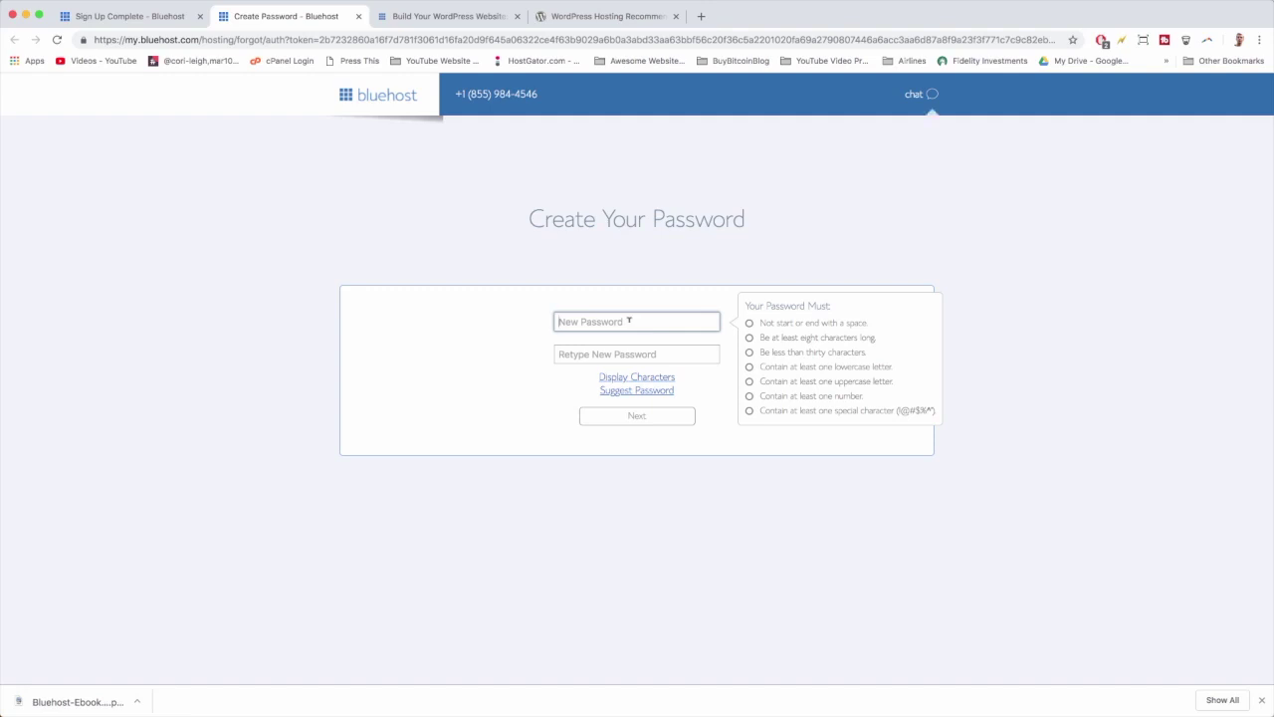
key("super+v")
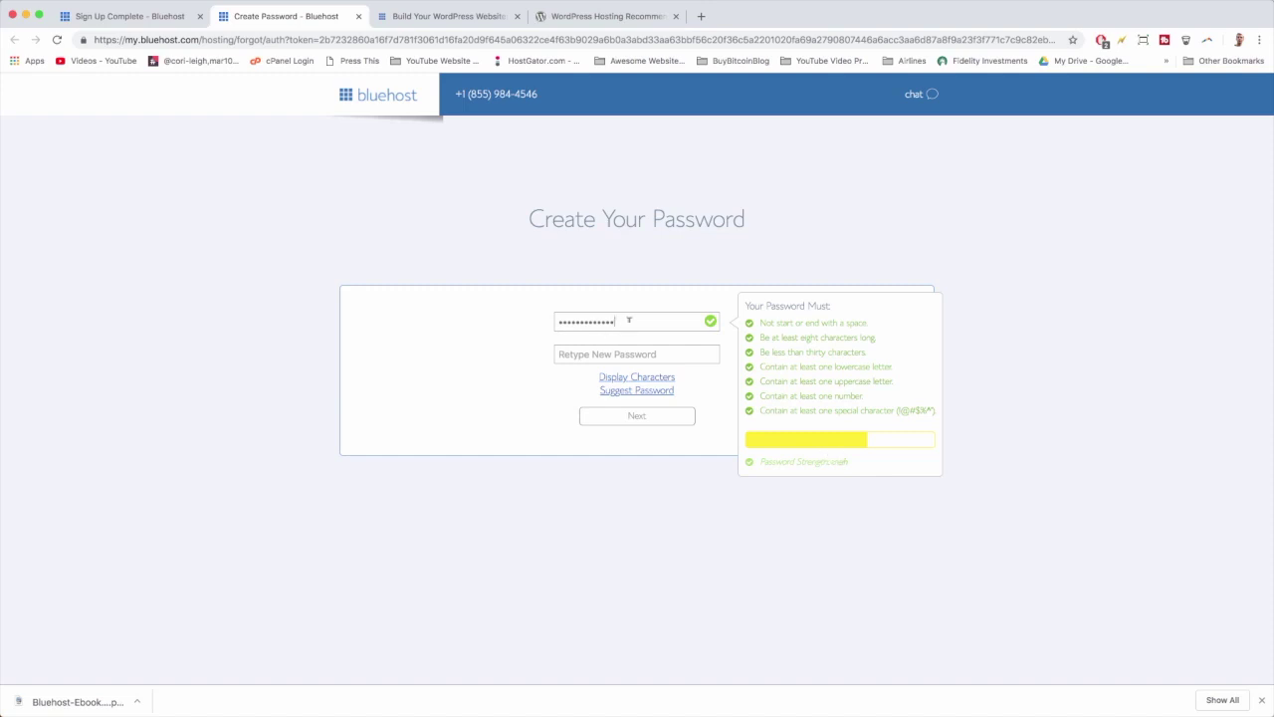
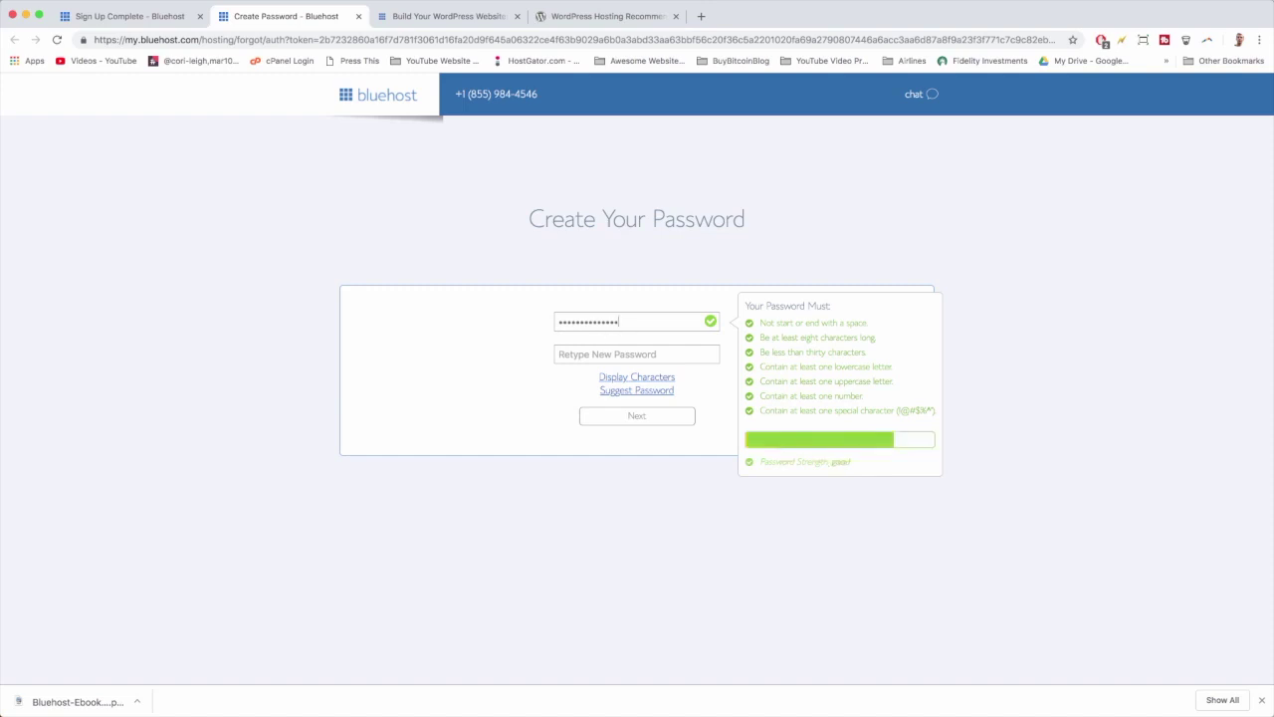
left_click(625, 348)
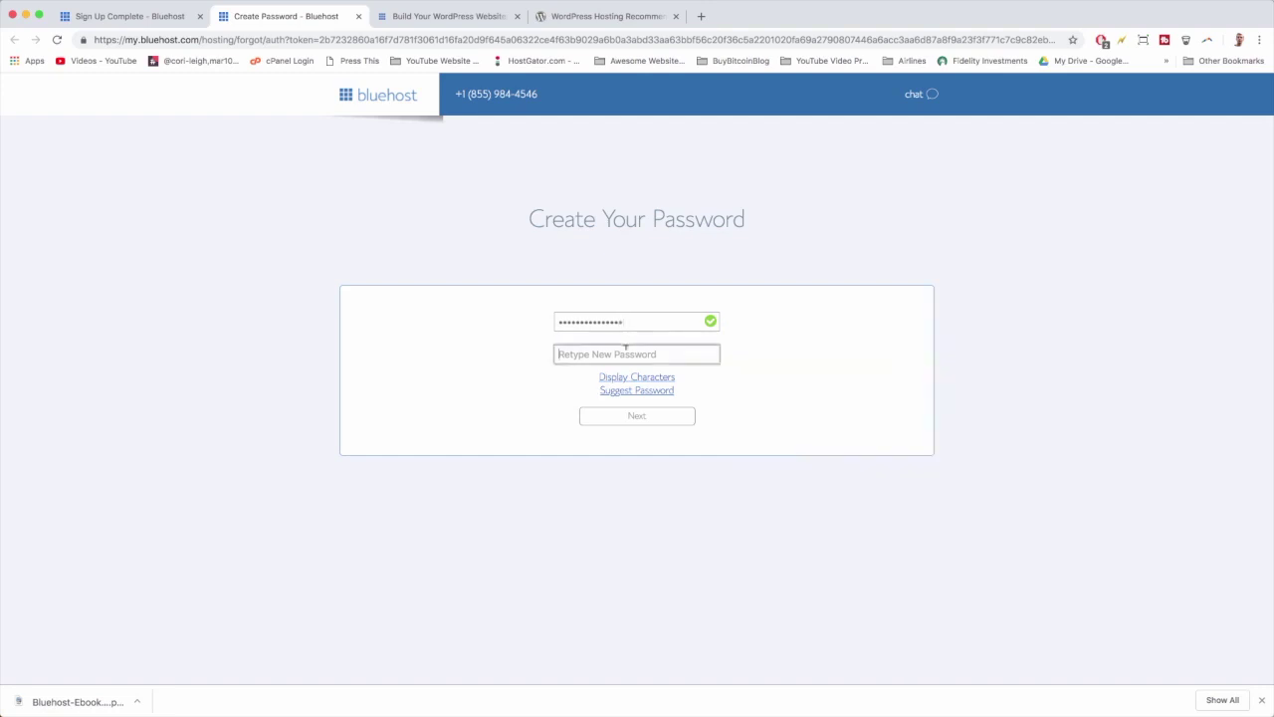
key("super+v")
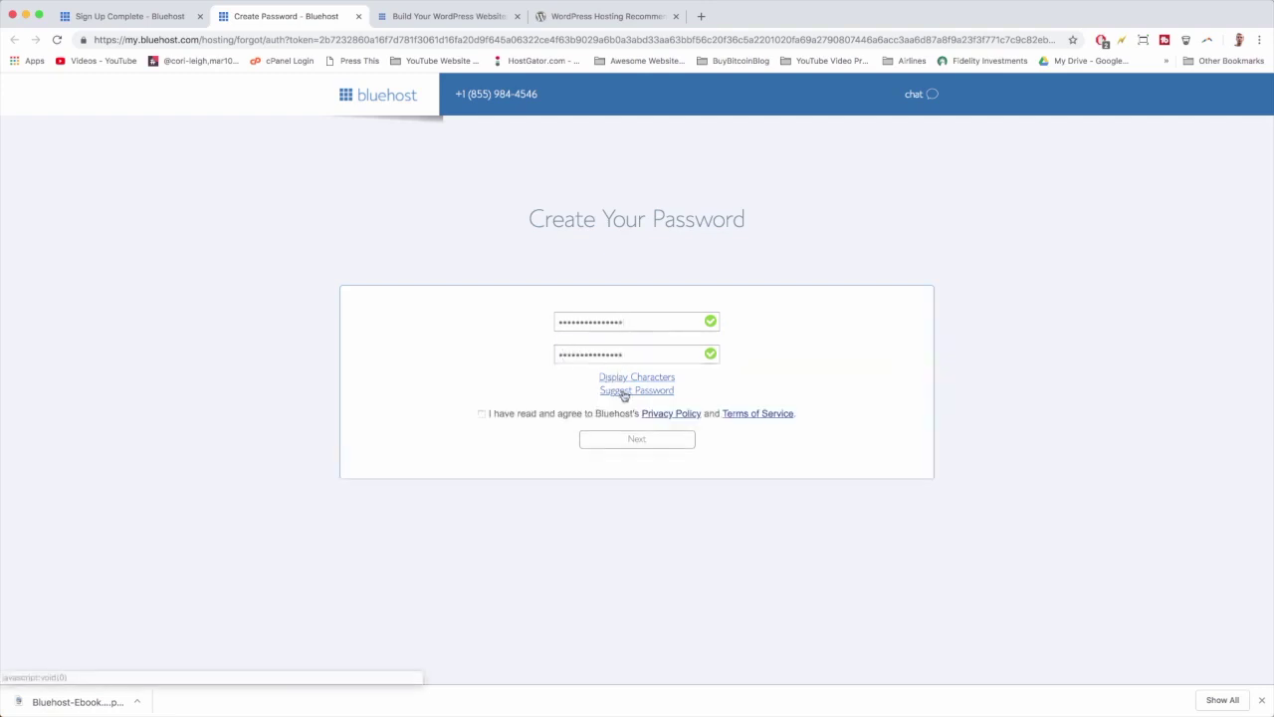
left_click(481, 414)
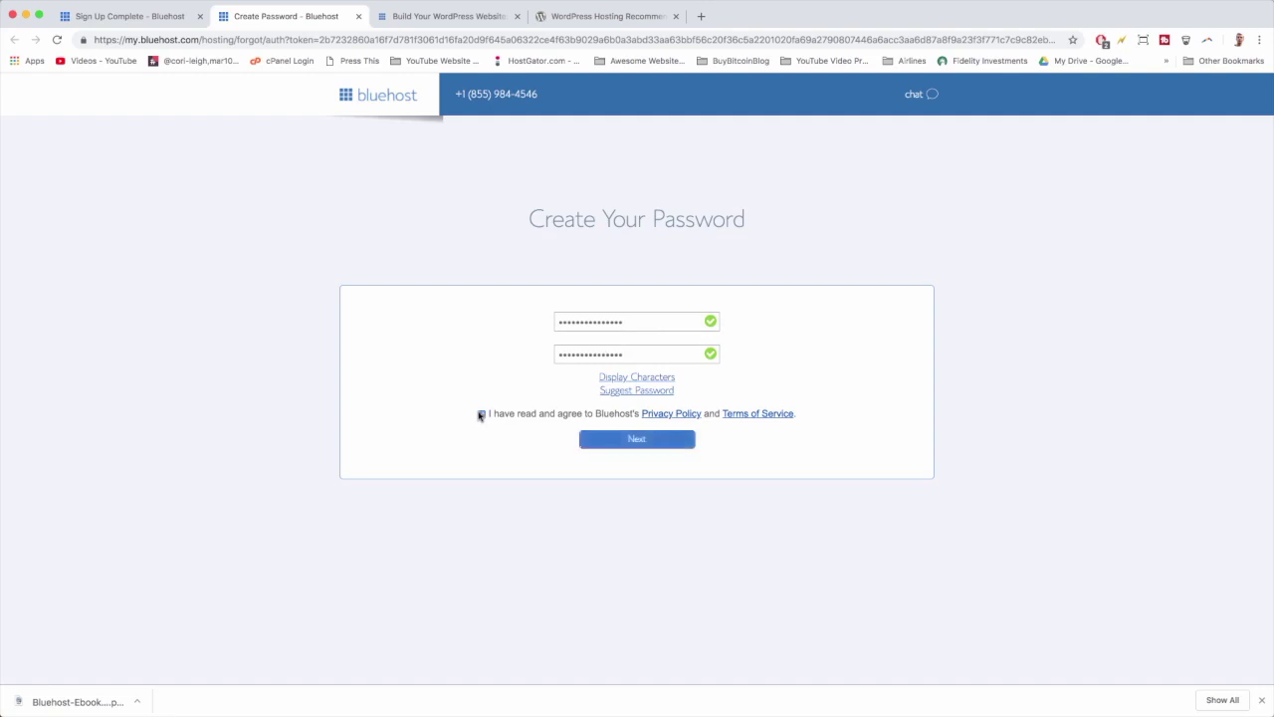
left_click(605, 443)
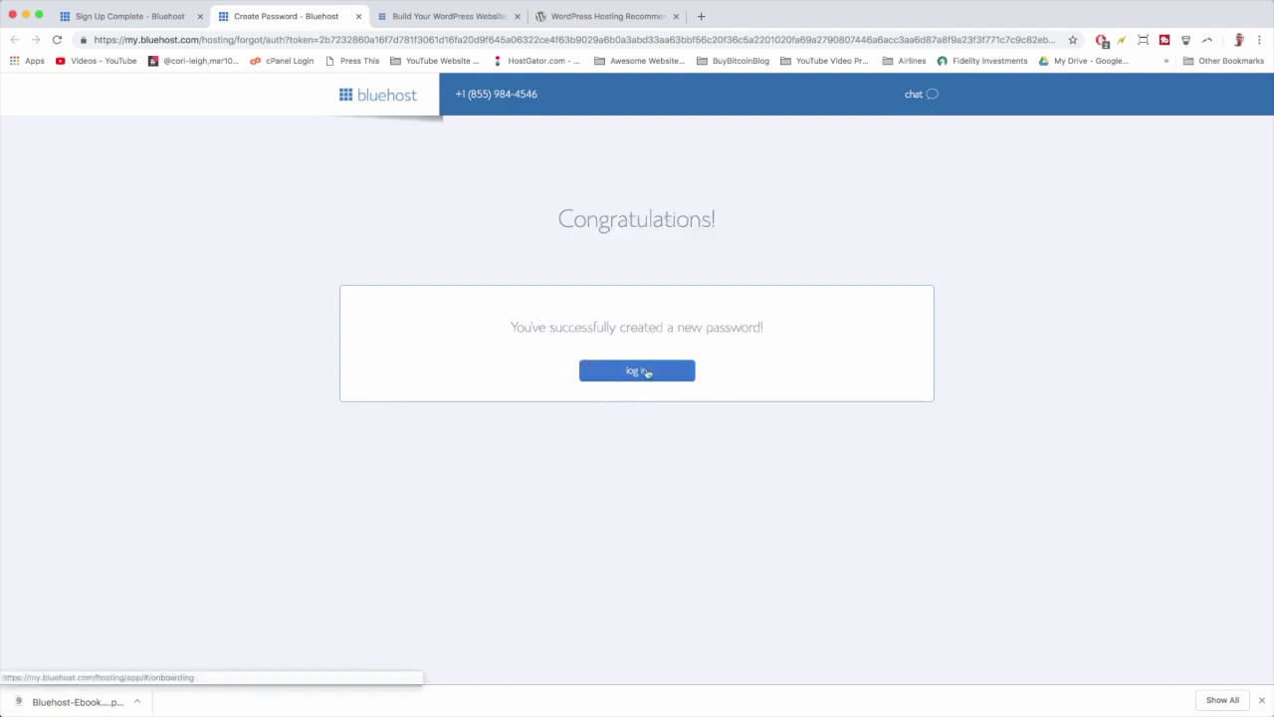
left_click(656, 372)
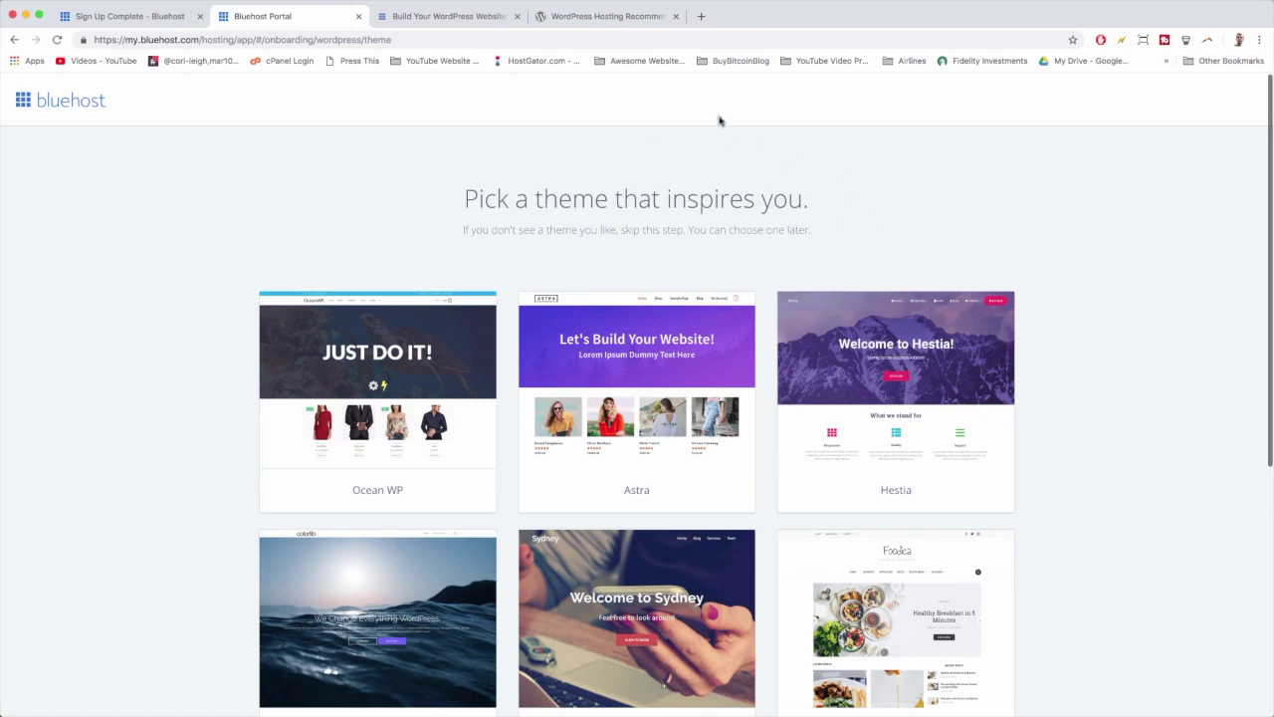
Step: Load gmail.com in a new browser tab
left_click(701, 16)
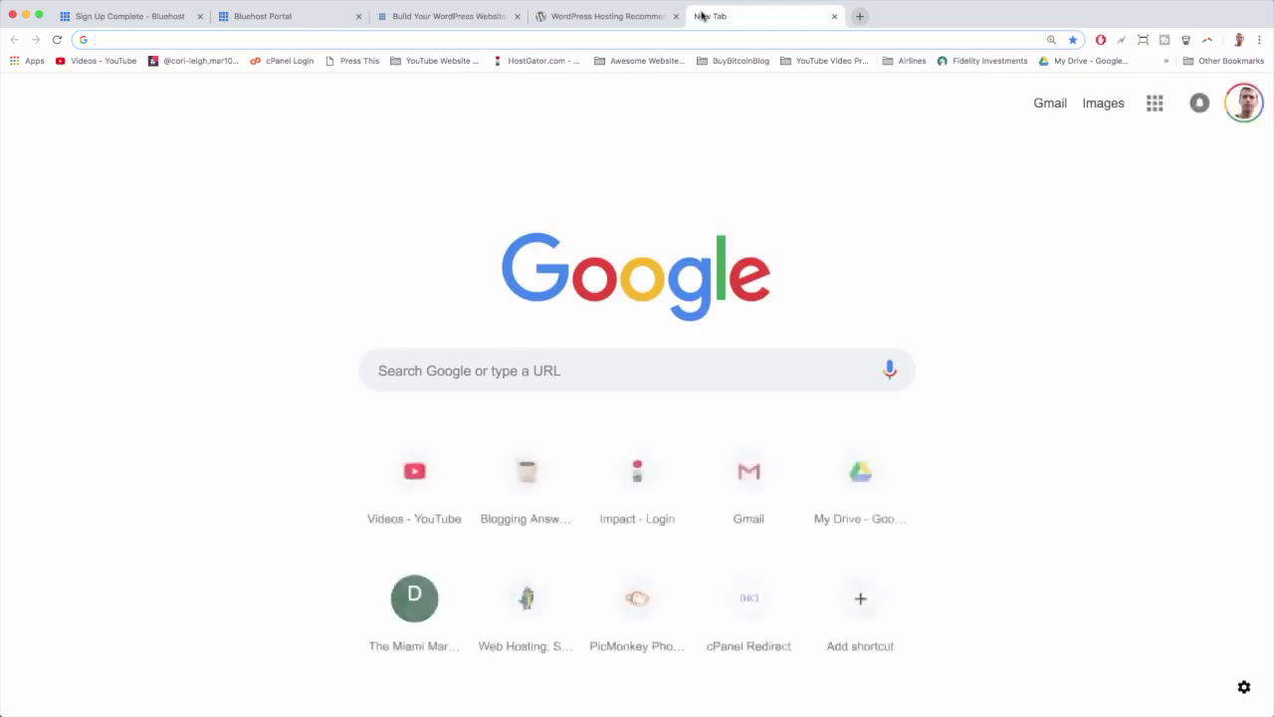
type("gmail.com")
key("Return")
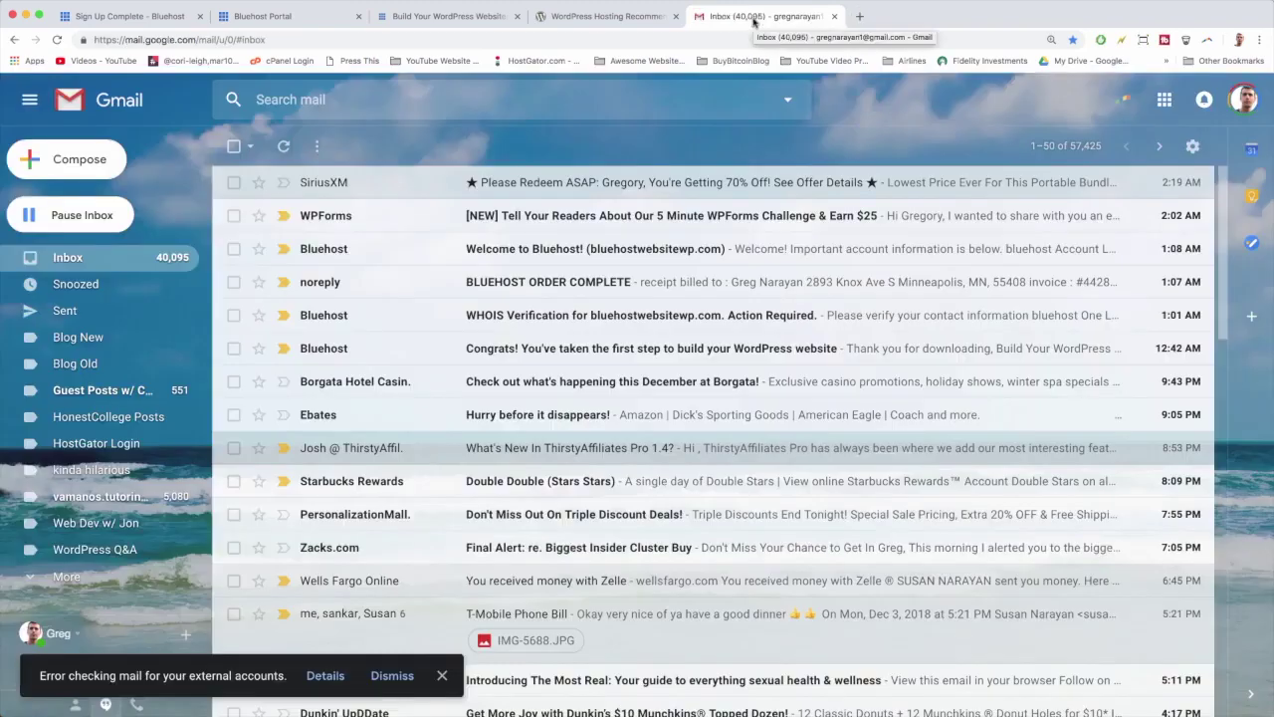
Step: Read the Bluehost Congrats WordPress guide email, then return to the inbox
left_click(533, 351)
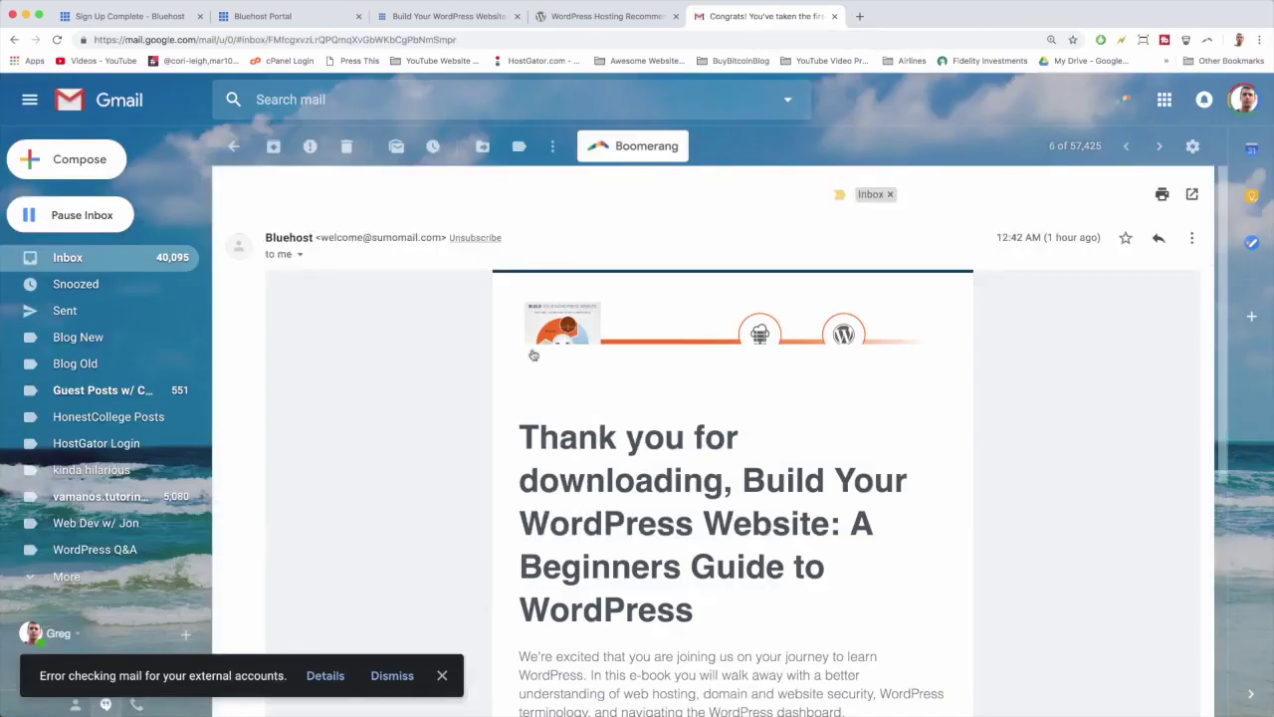
scroll(533, 354, "down", 2)
scroll(538, 428, "down", 5)
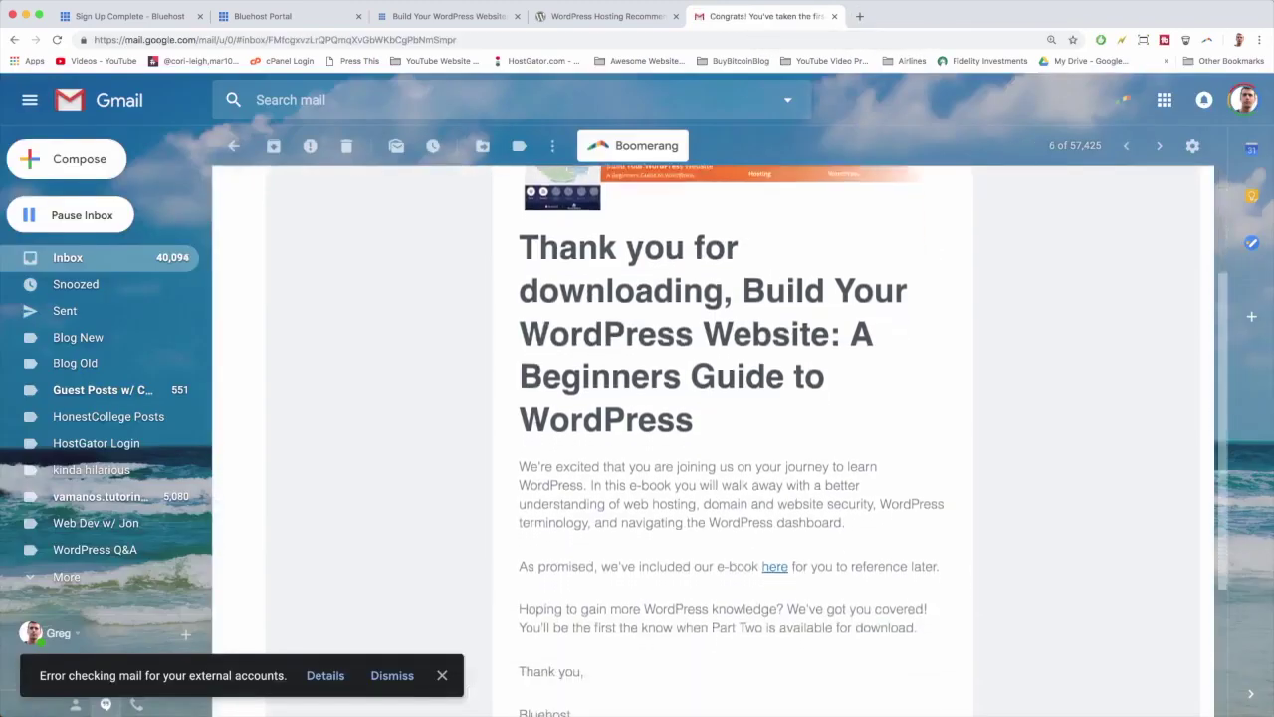
scroll(538, 428, "up", 5)
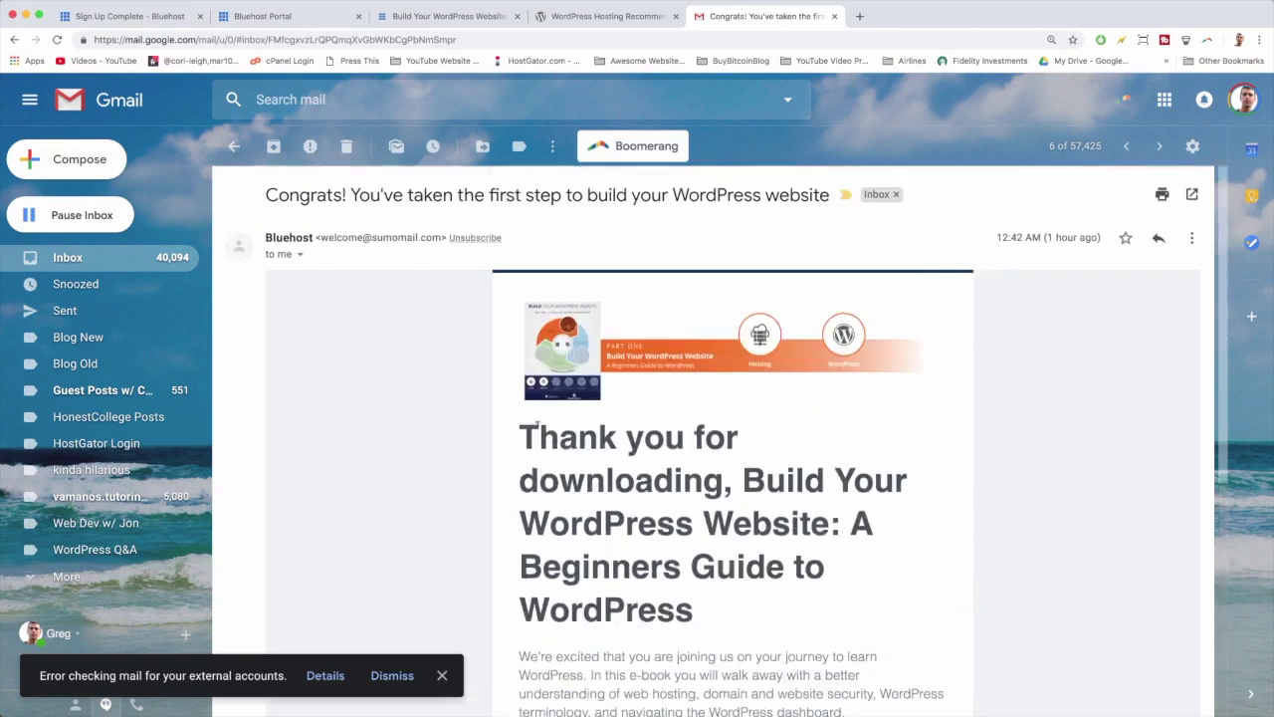
left_click(85, 261)
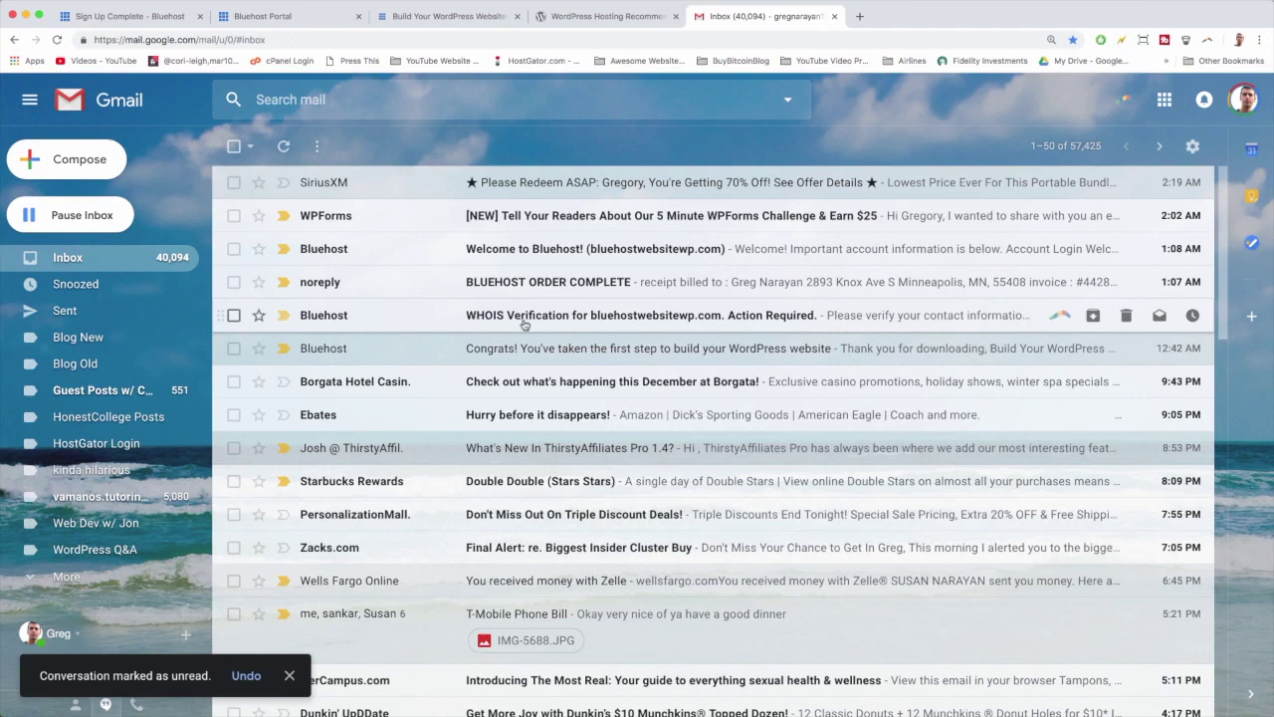
Step: Verify the WHOIS contact email for bluehostwebsitewp.com, close the confirmation tab and return to the inbox
left_click(546, 319)
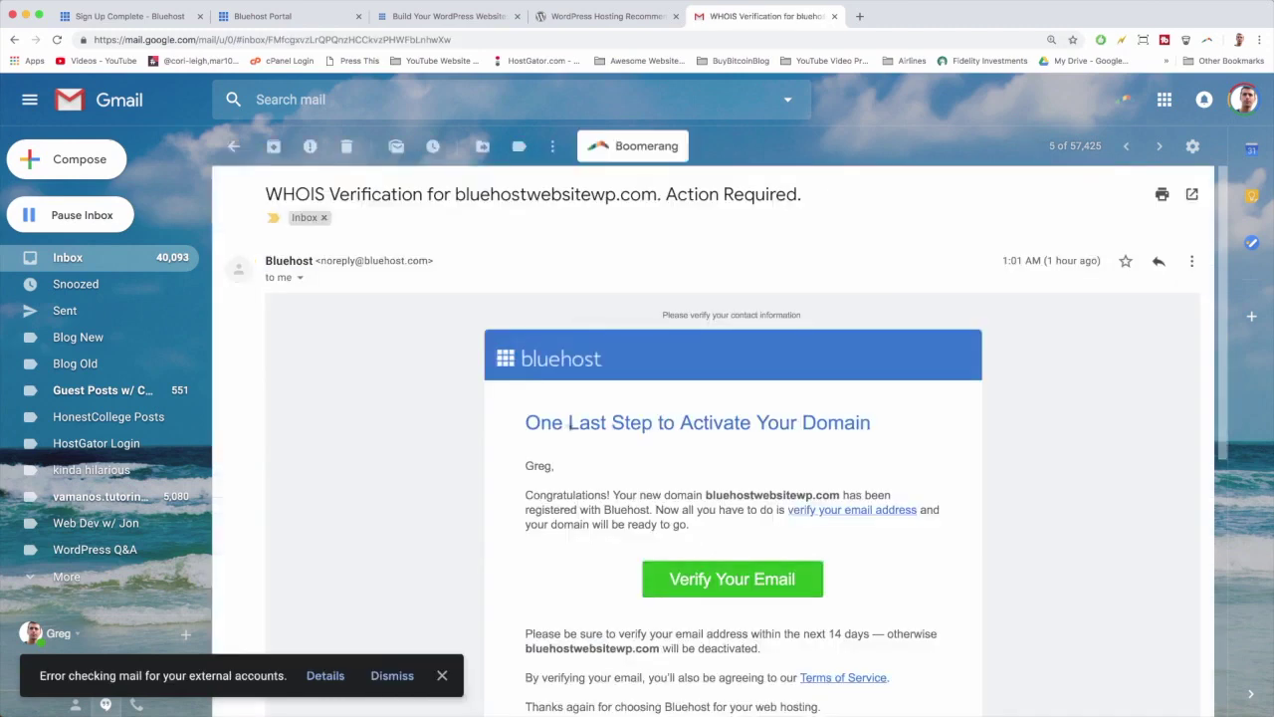
scroll(570, 422, "down", 2)
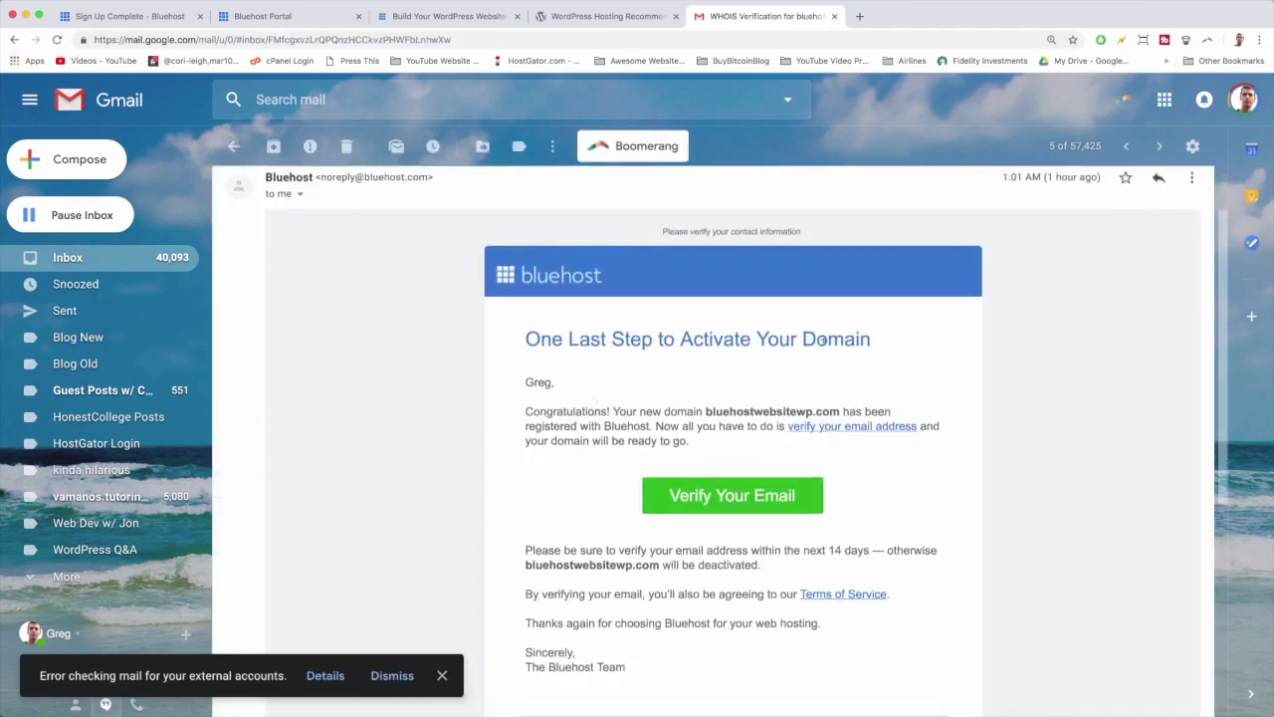
scroll(759, 434, "down", 2)
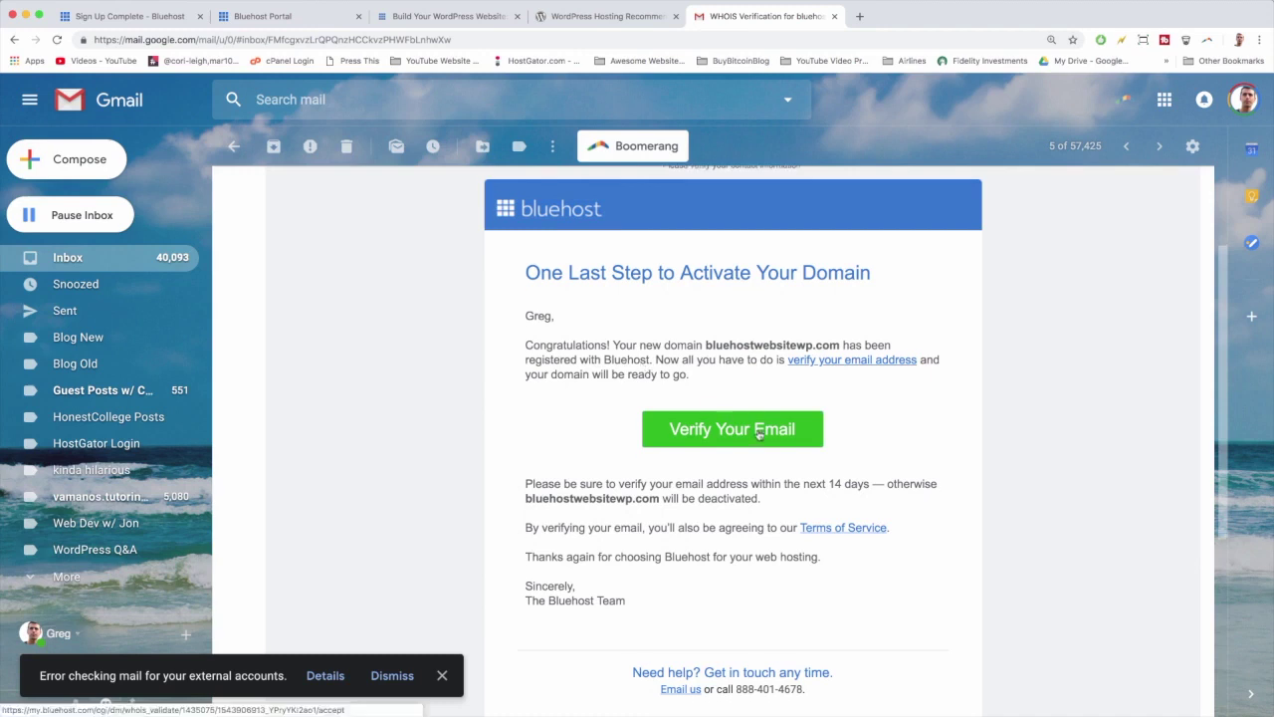
left_click(759, 434)
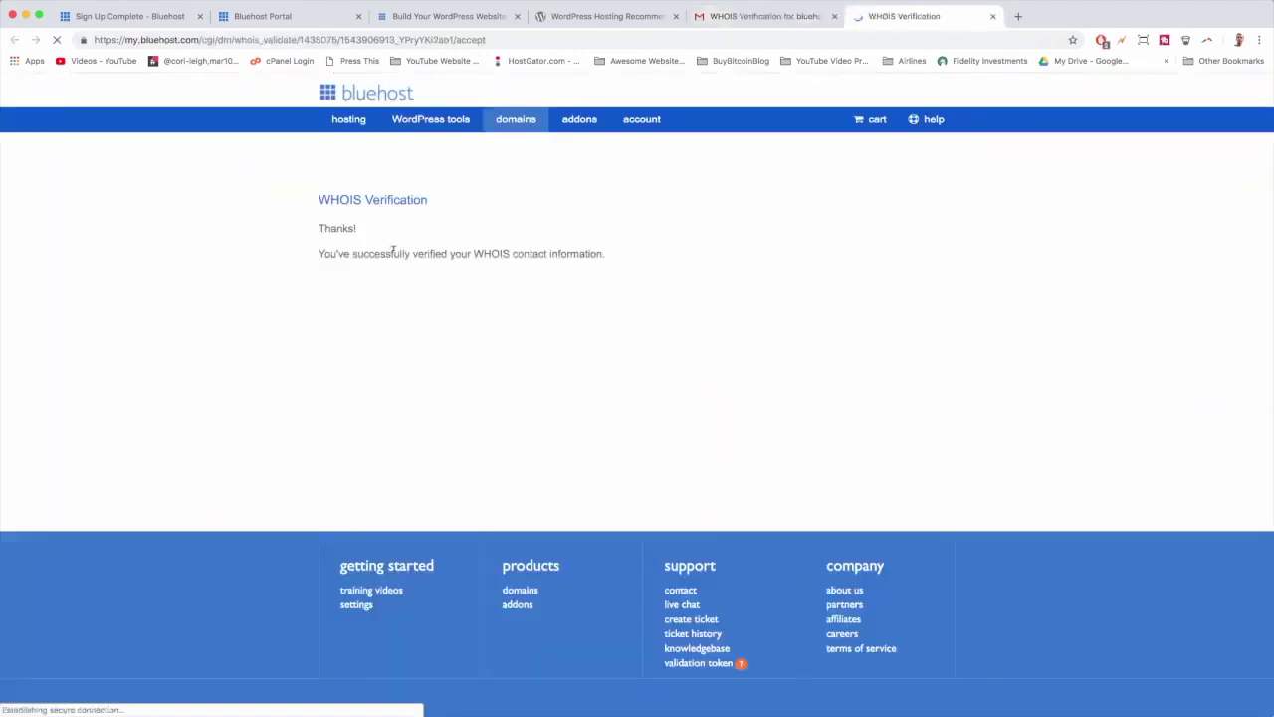
left_click(993, 16)
left_click(59, 259)
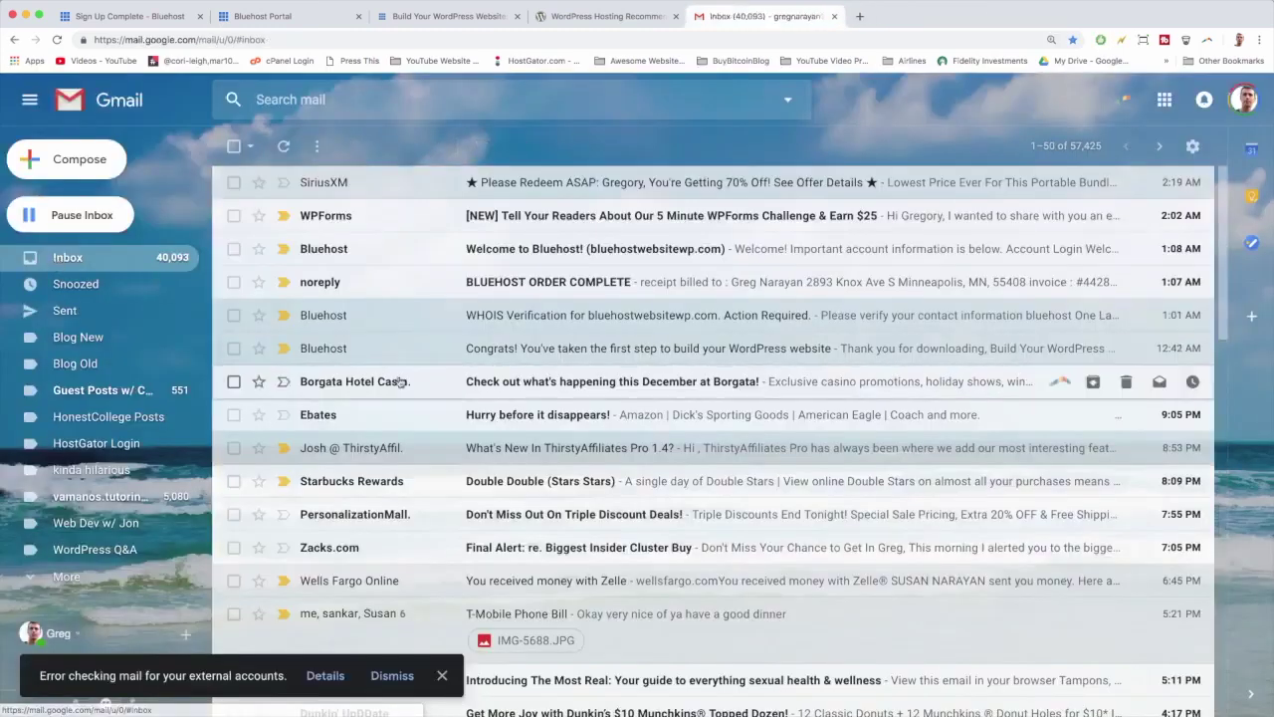
left_click(567, 285)
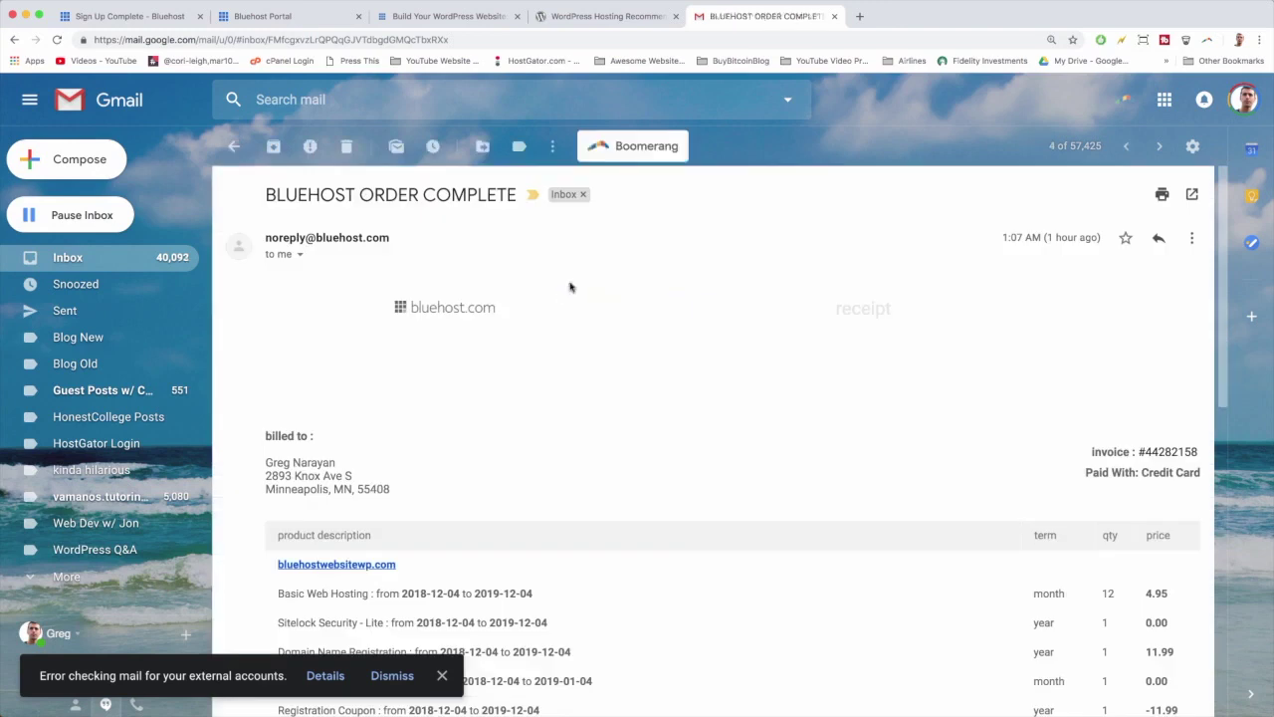
scroll(638, 344, "down", 3)
scroll(638, 343, "up", 3)
scroll(637, 344, "down", 3)
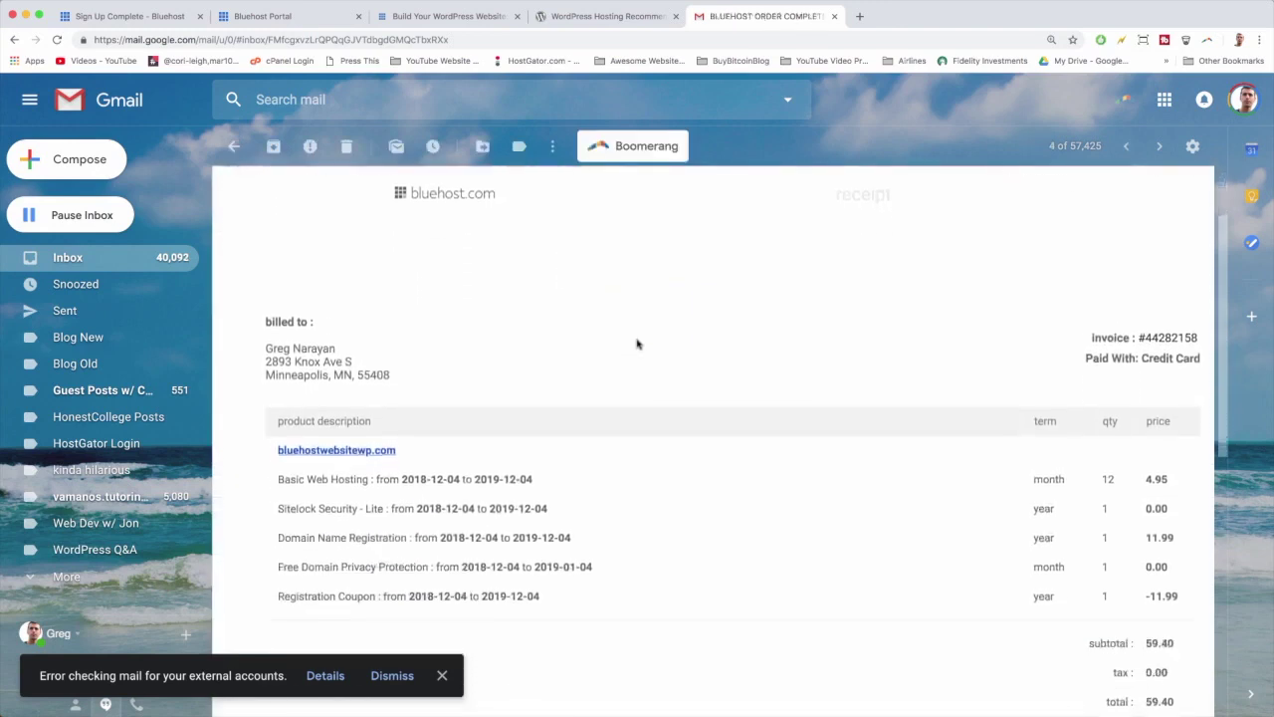
scroll(412, 325, "down", 2)
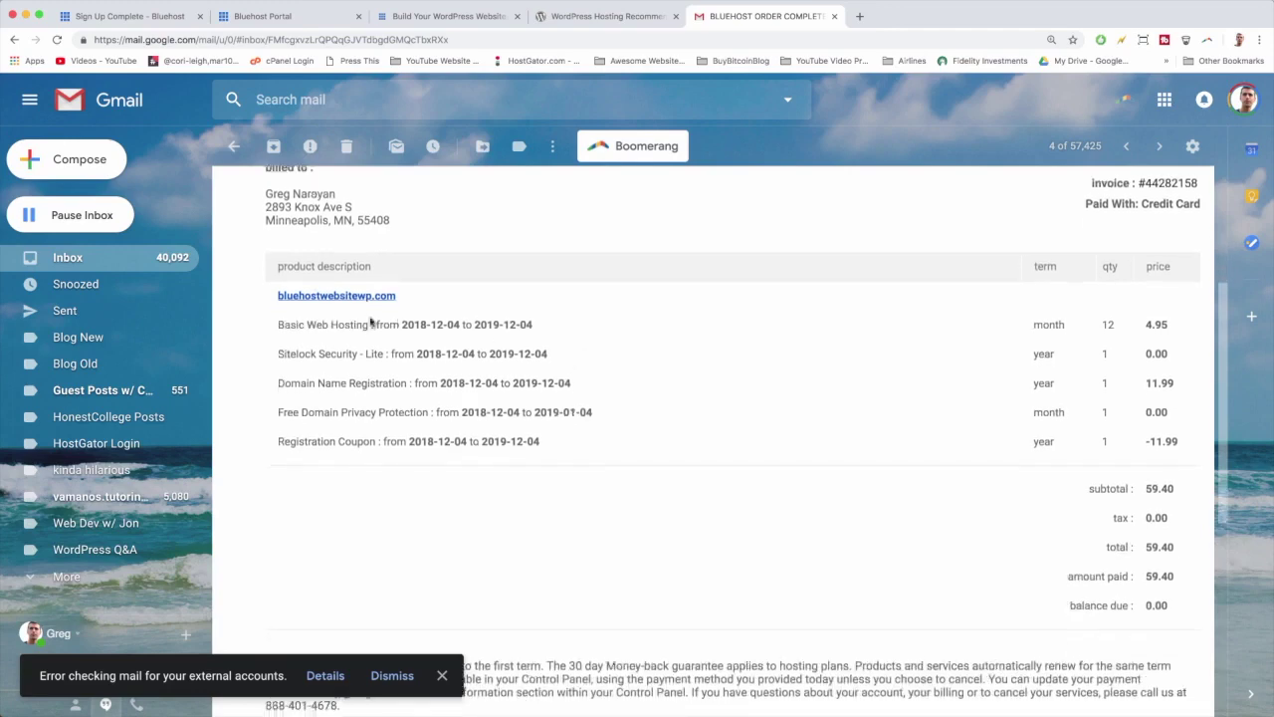
scroll(711, 332, "down", 1)
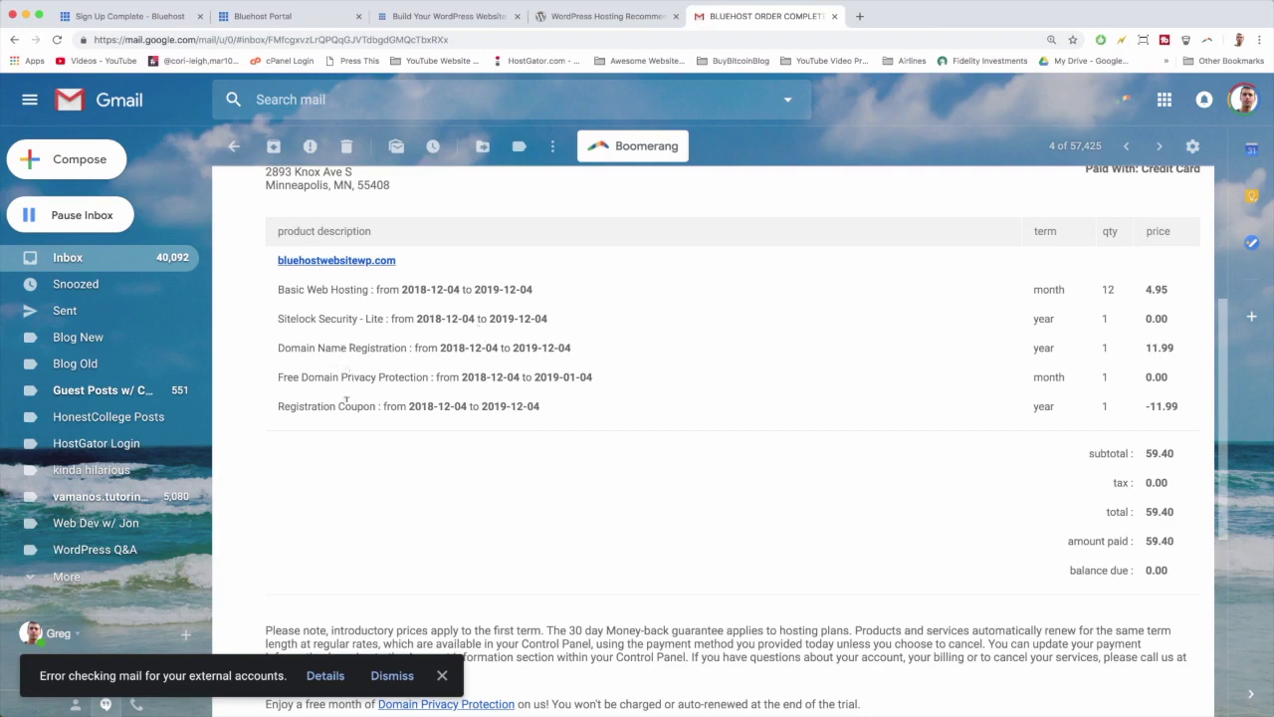
scroll(995, 468, "down", 2)
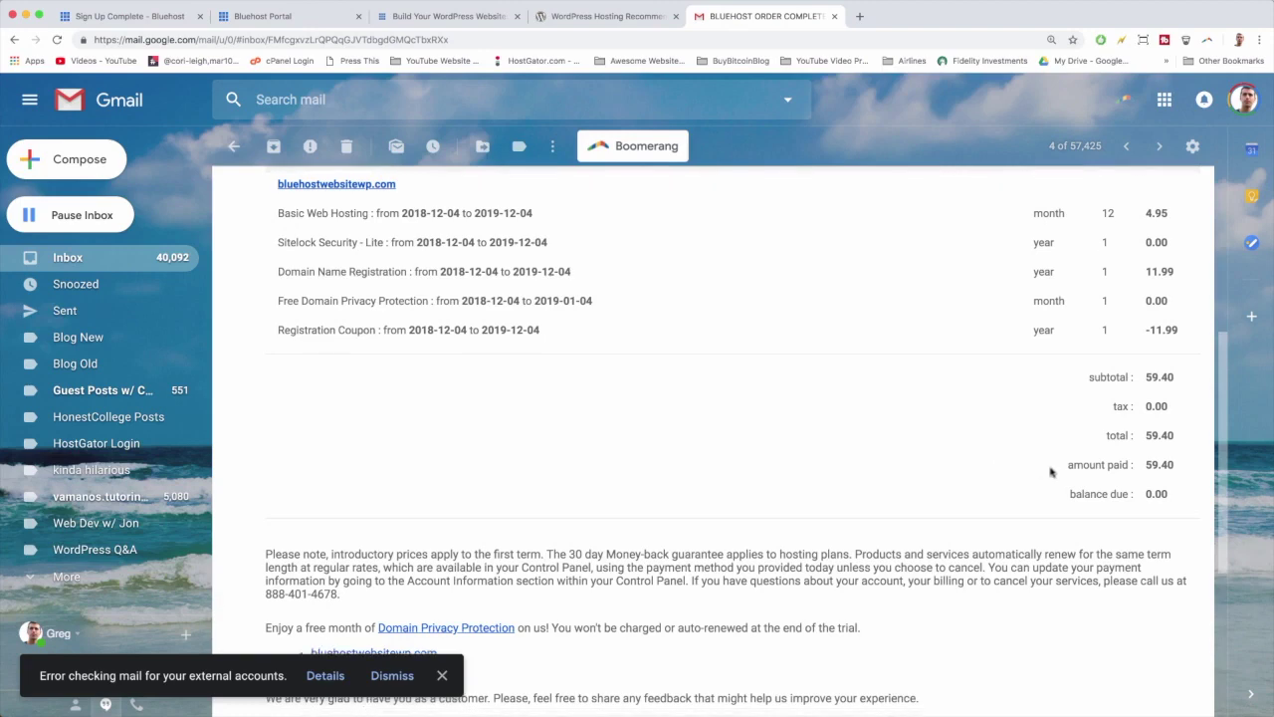
scroll(1056, 470, "down", 2)
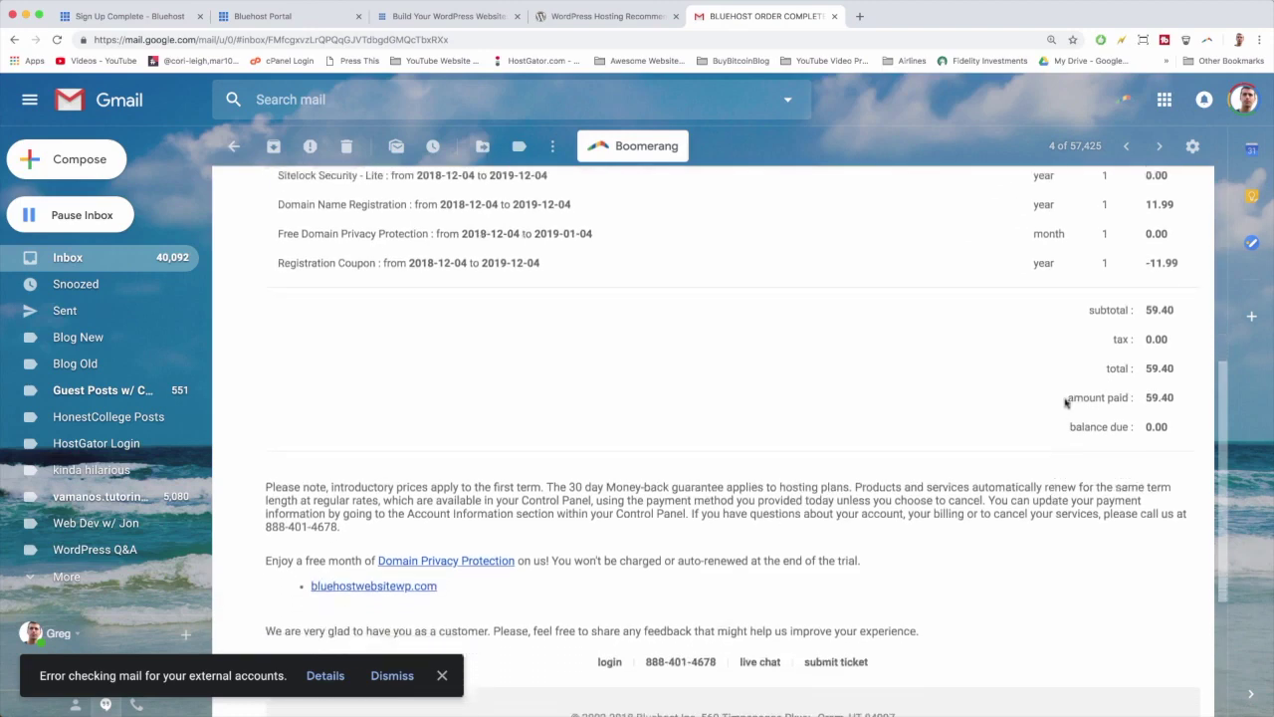
left_click_drag(1068, 395, 1192, 405)
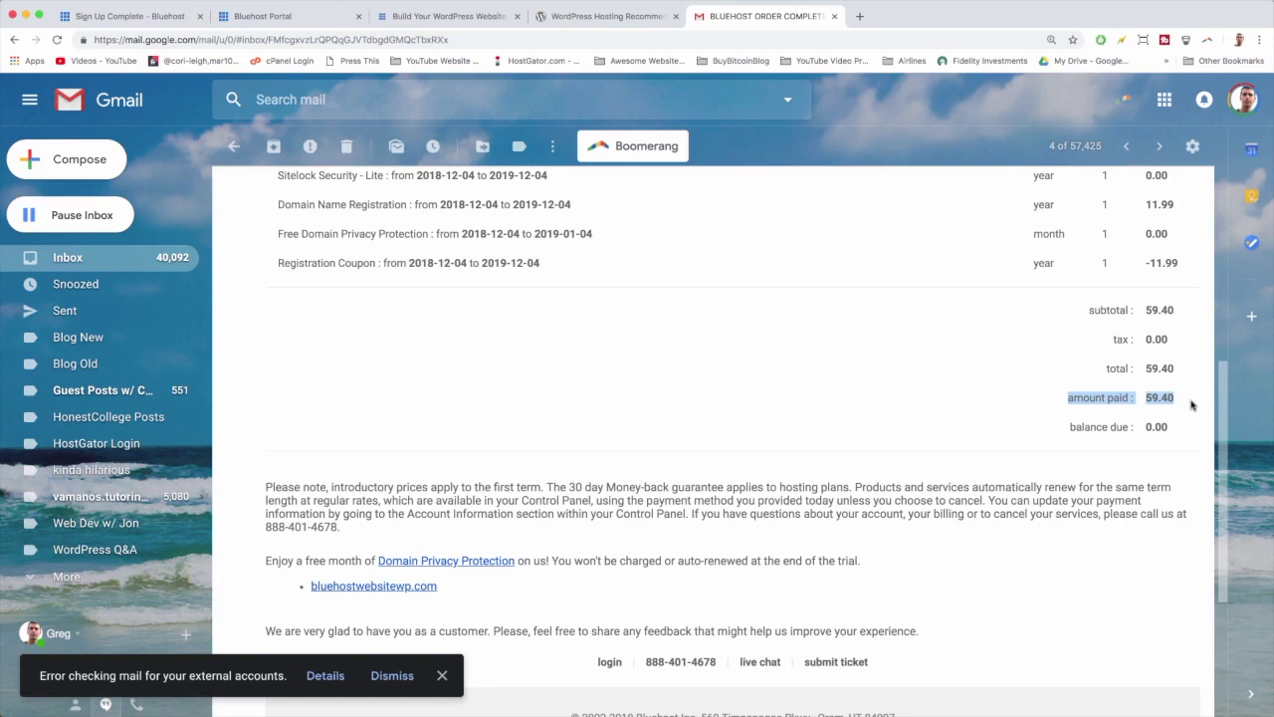
left_click(1191, 405)
scroll(603, 386, "up", 3)
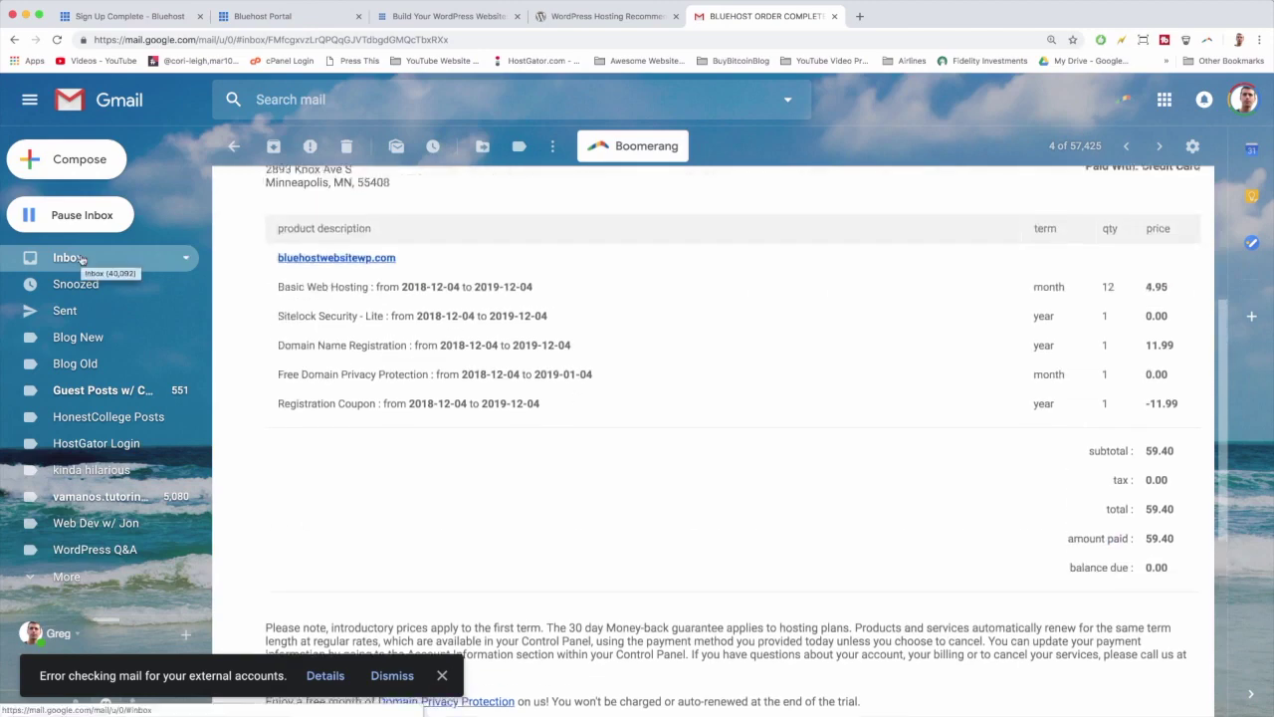
left_click(81, 260)
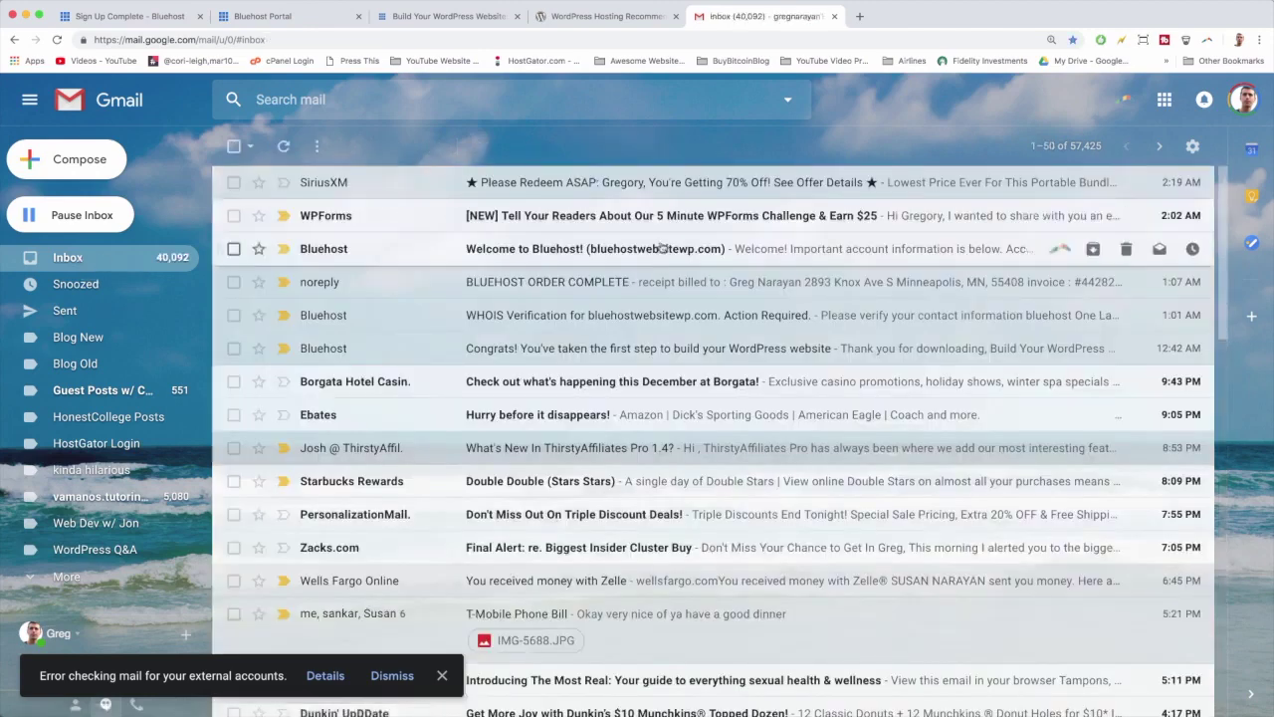
Step: Read the Welcome to Bluehost email, then switch to the Build Your WordPress Website guide
left_click(558, 254)
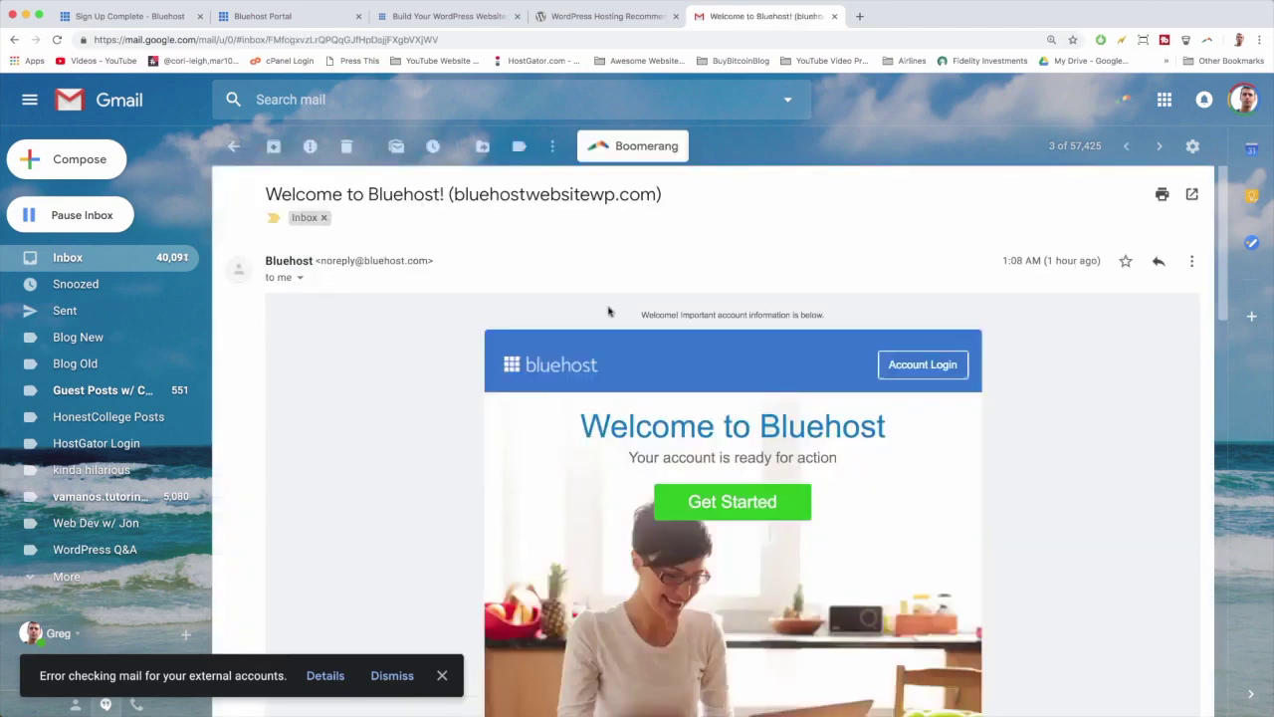
scroll(610, 311, "down", 1)
scroll(610, 310, "down", 2)
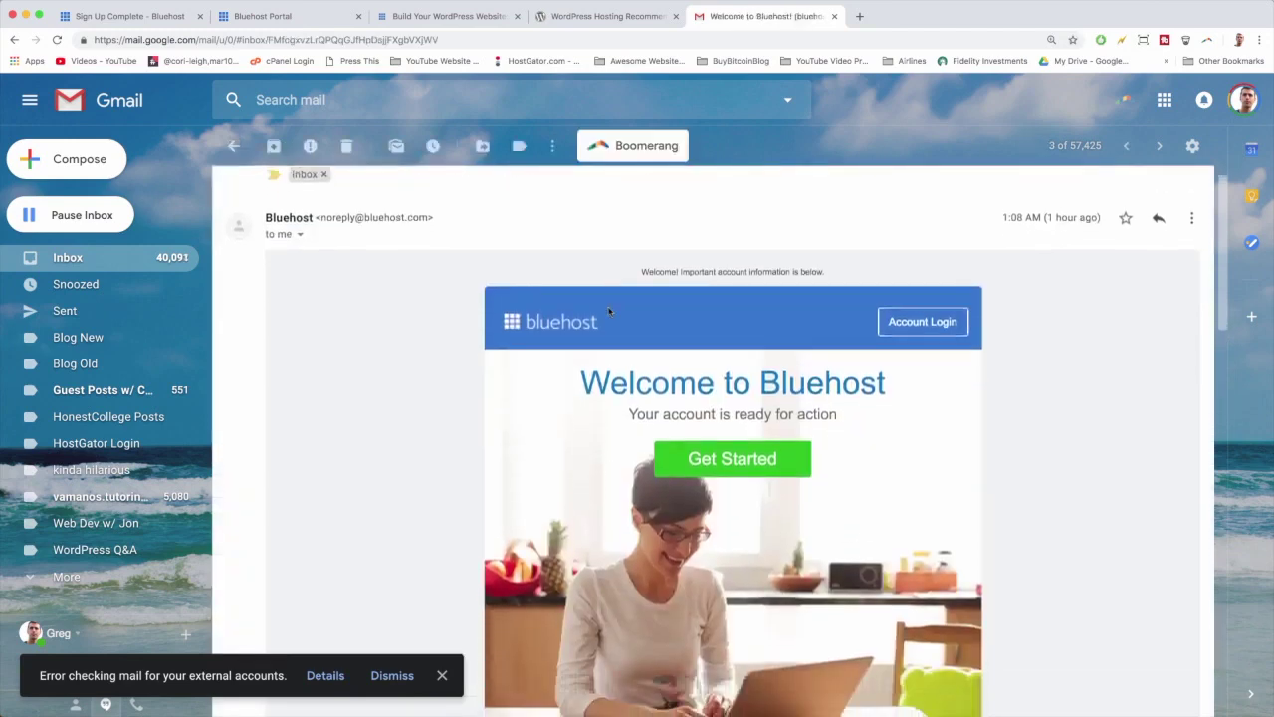
scroll(735, 379, "down", 2)
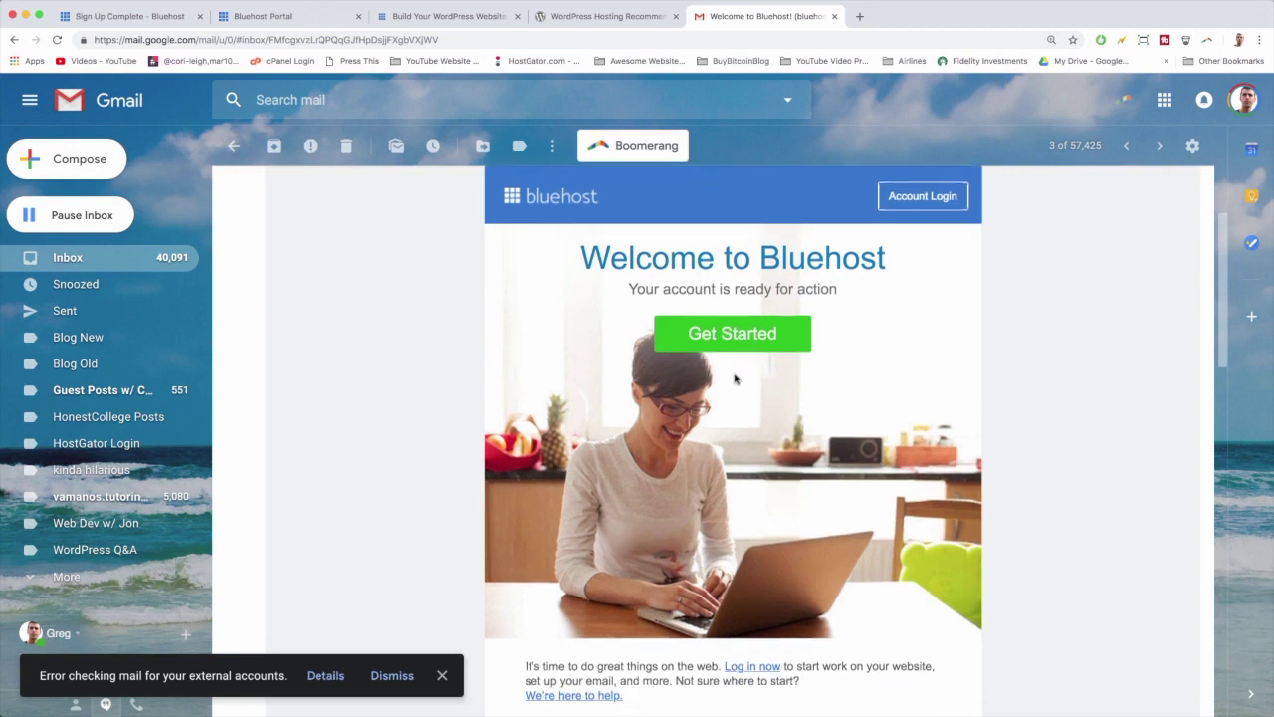
scroll(735, 334, "down", 1)
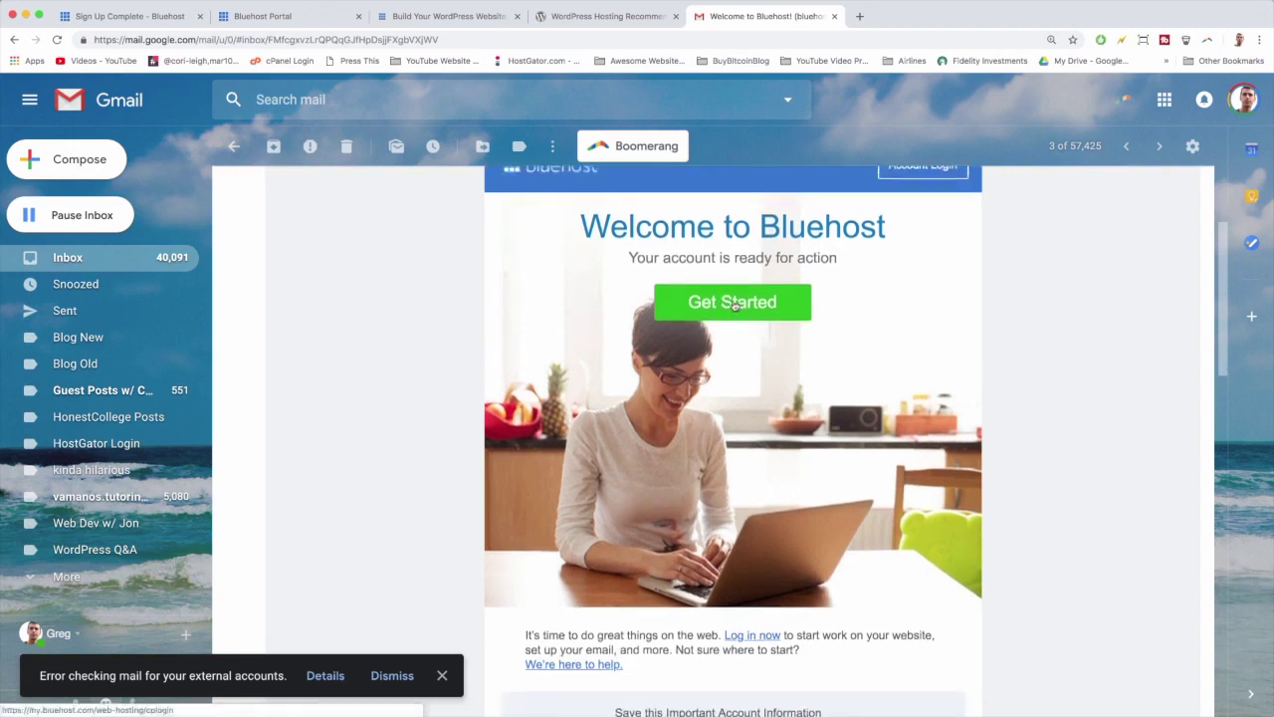
scroll(734, 303, "down", 6)
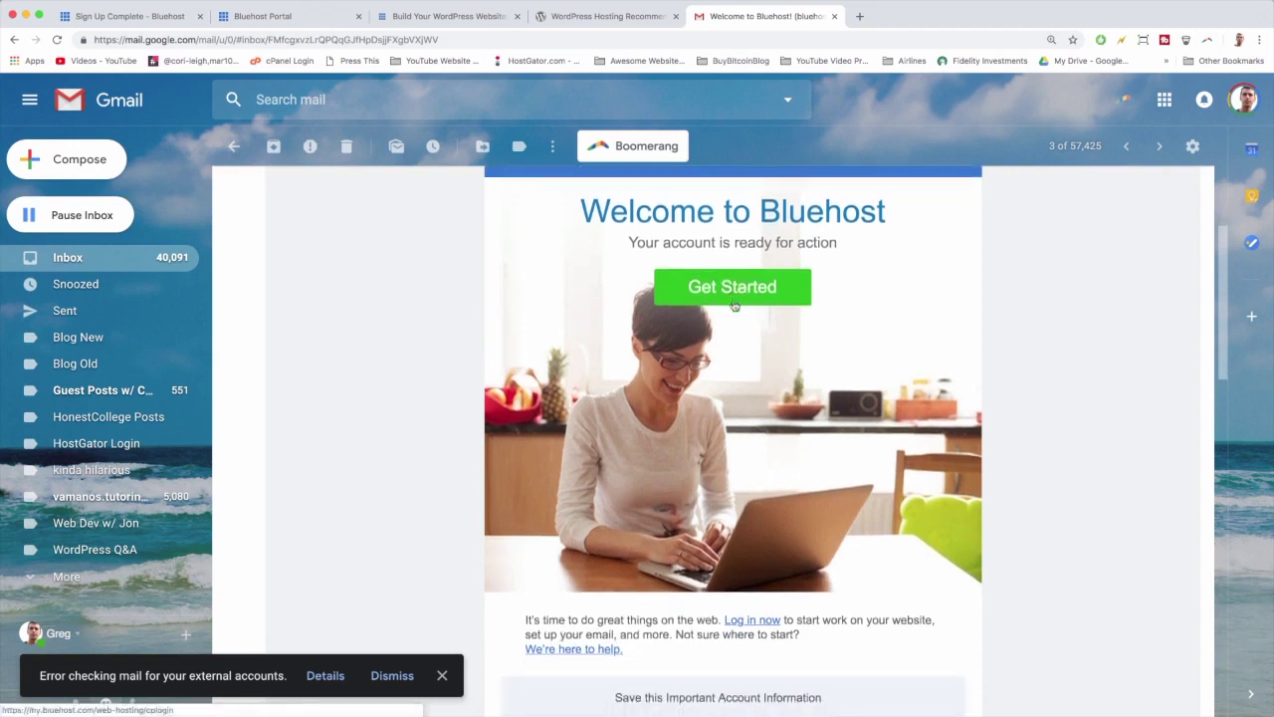
scroll(721, 417, "down", 4)
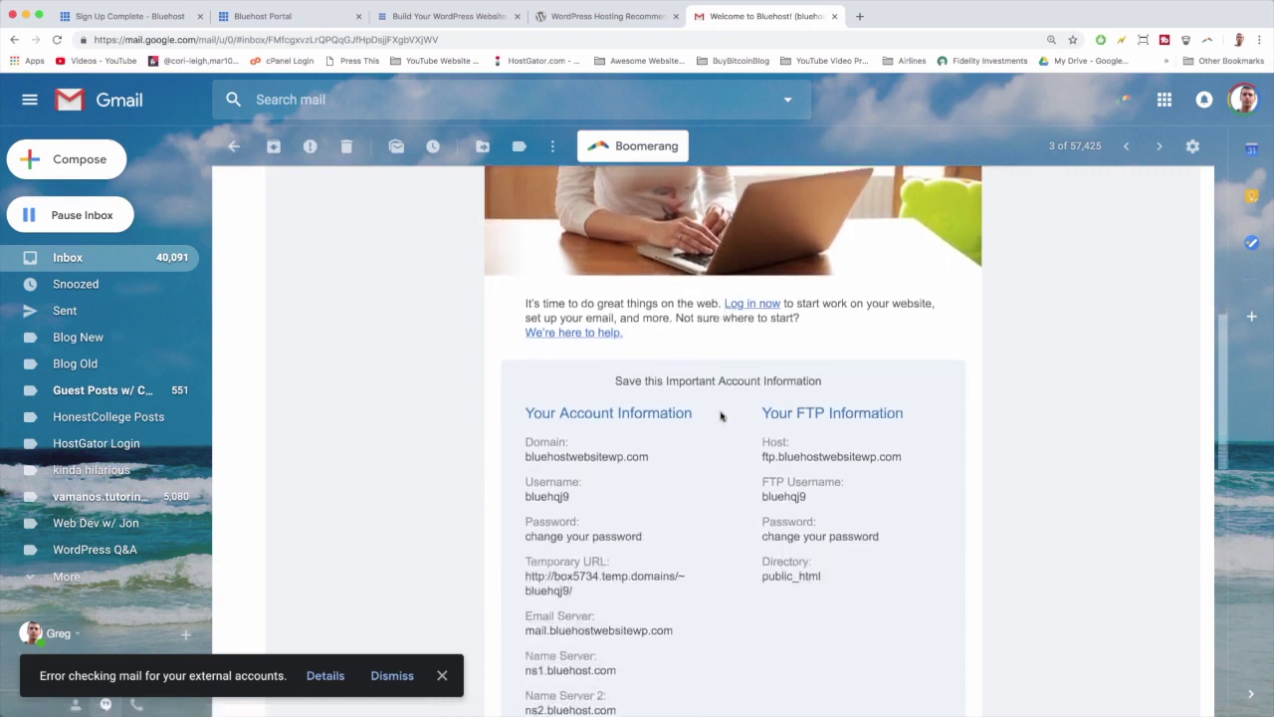
scroll(604, 360, "down", 2)
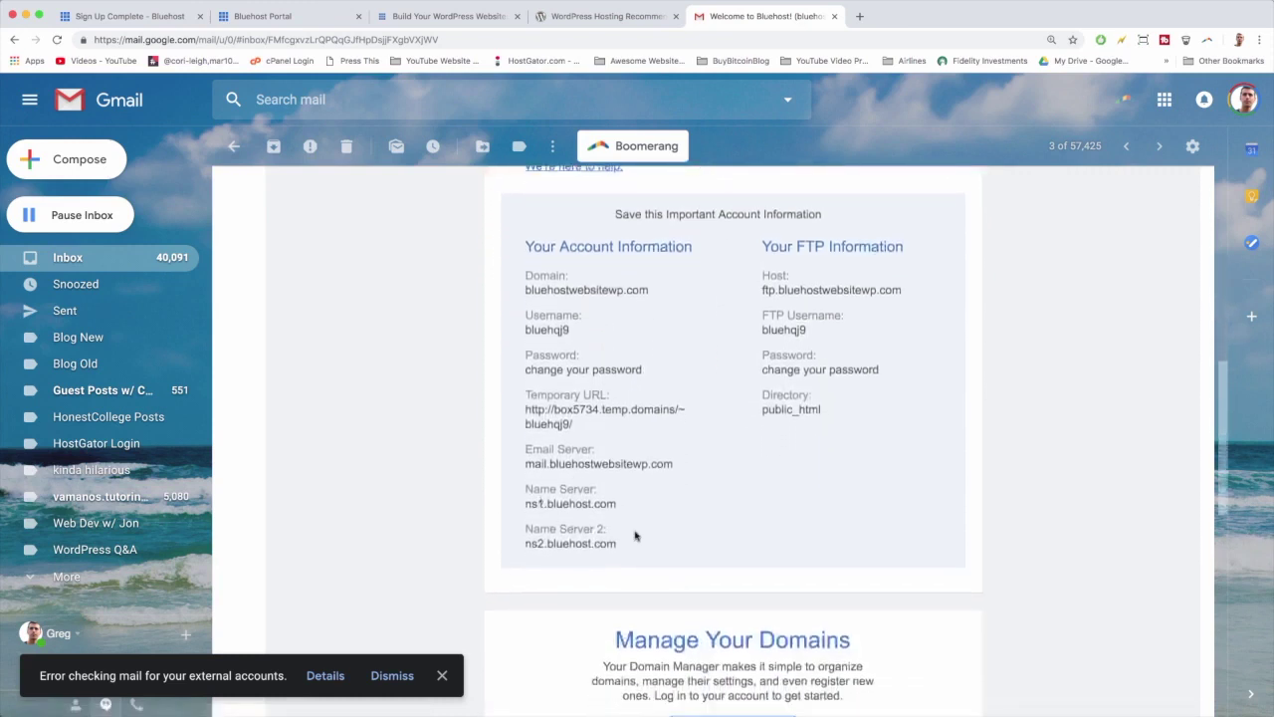
scroll(662, 516, "up", 8)
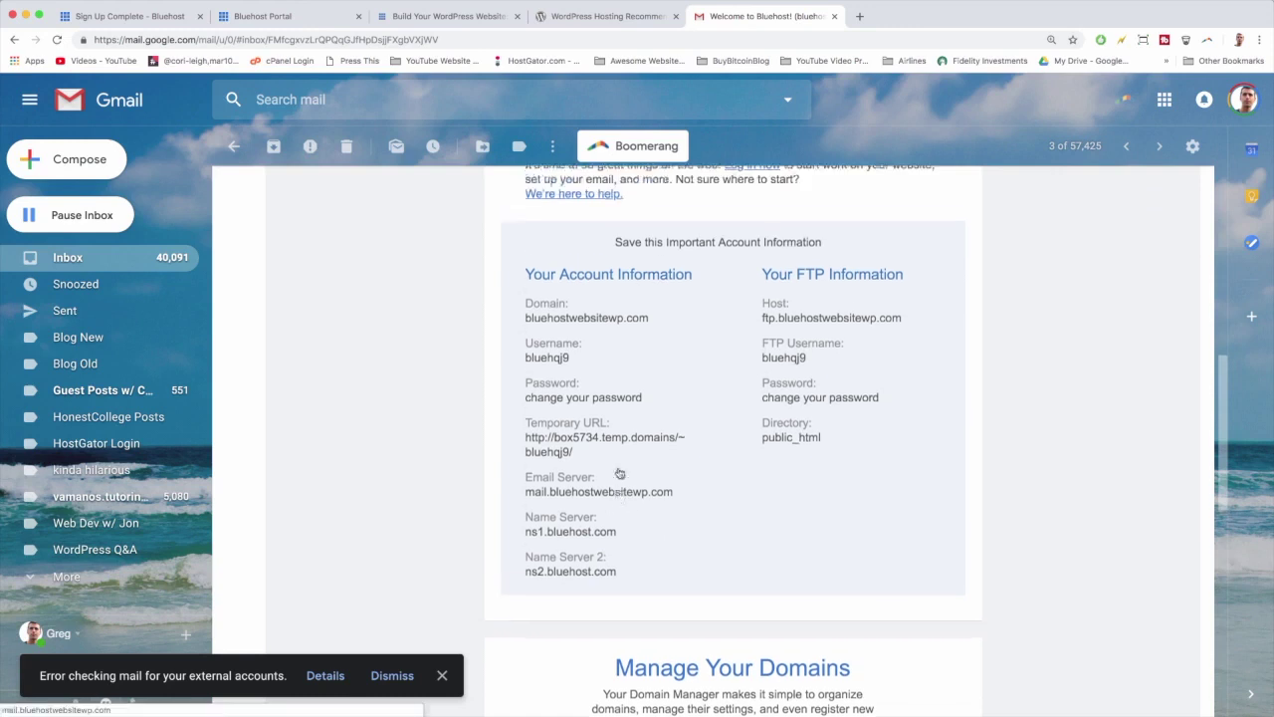
scroll(620, 473, "up", 8)
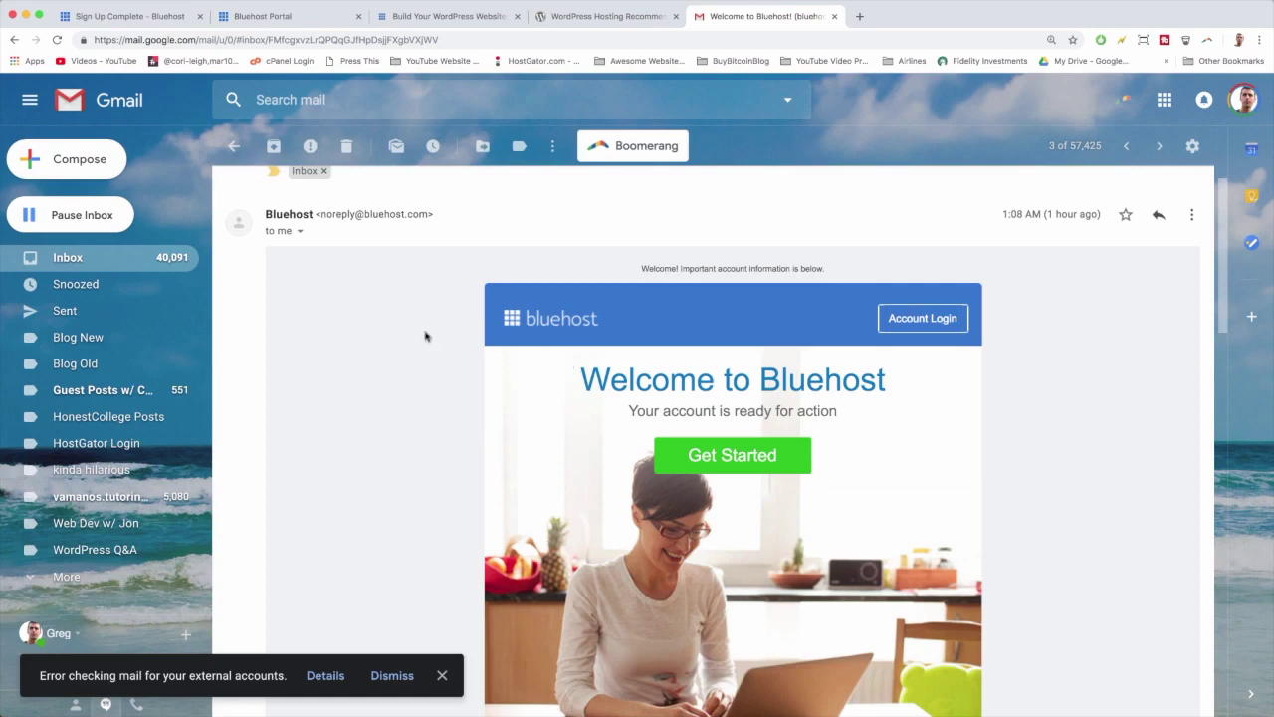
left_click(85, 259)
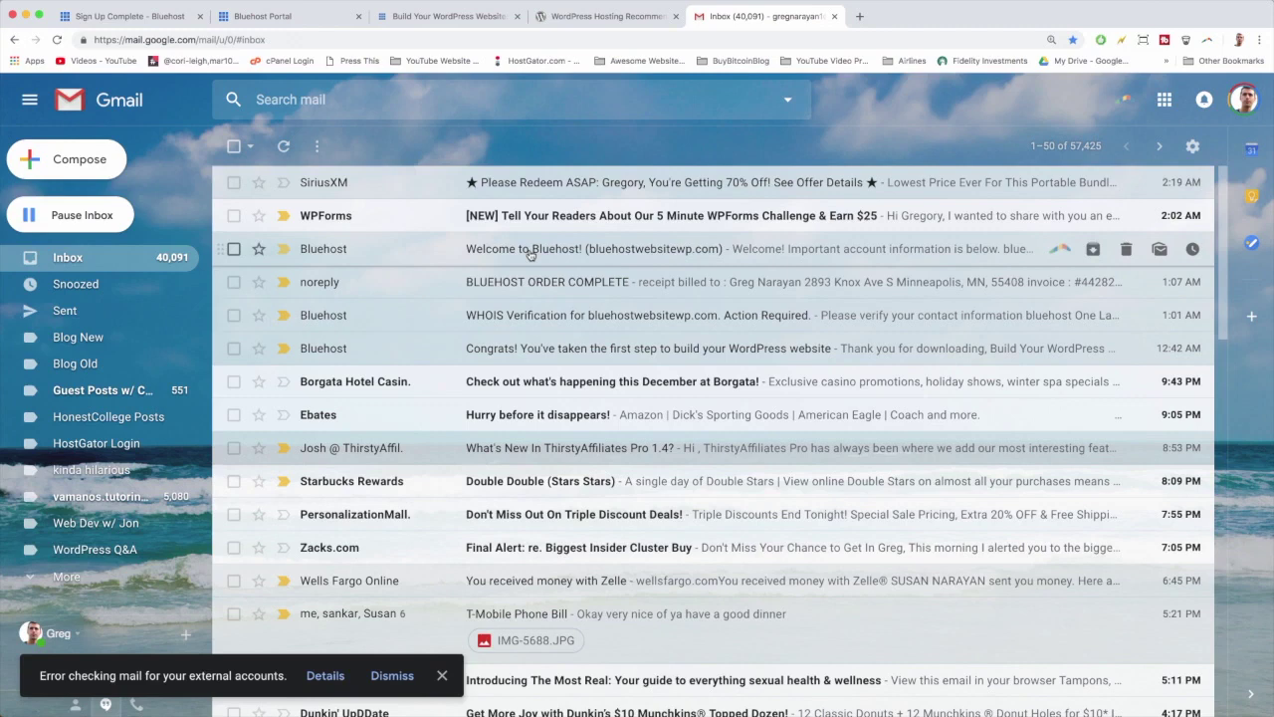
left_click(435, 17)
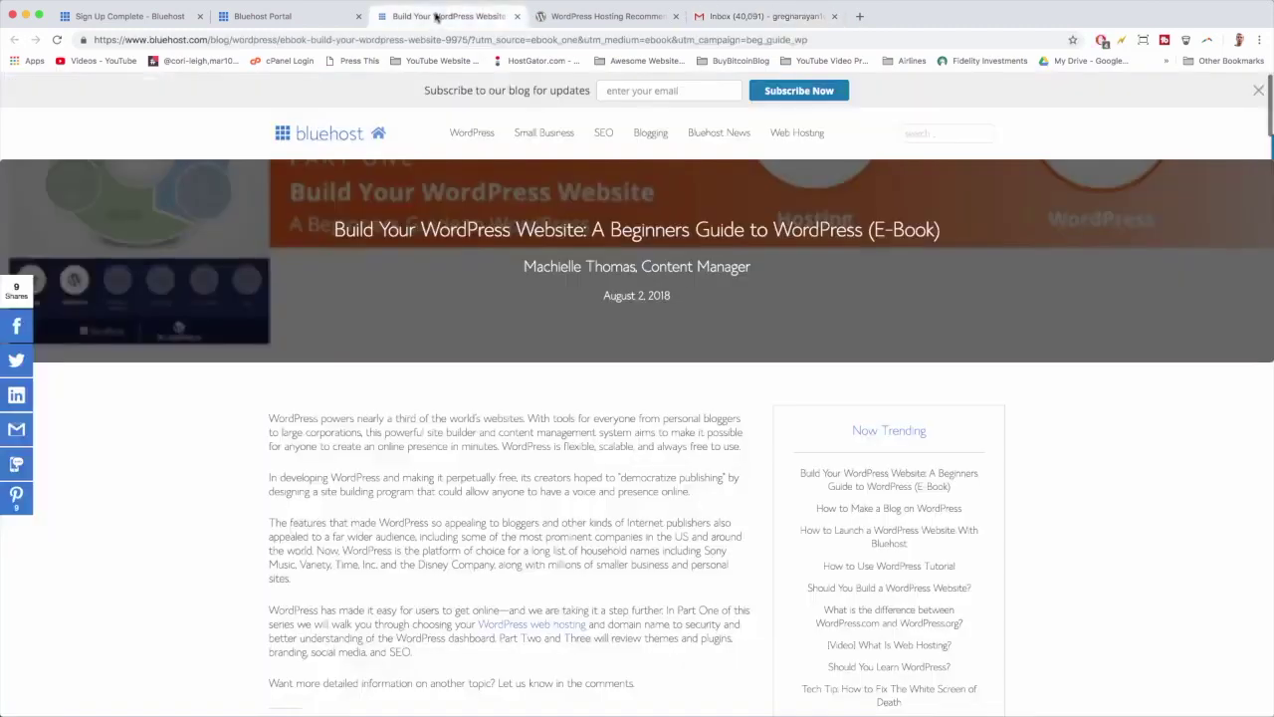
Step: Pick the Ocean WP theme in the Bluehost Portal theme picker and apply it to the site
left_click(292, 17)
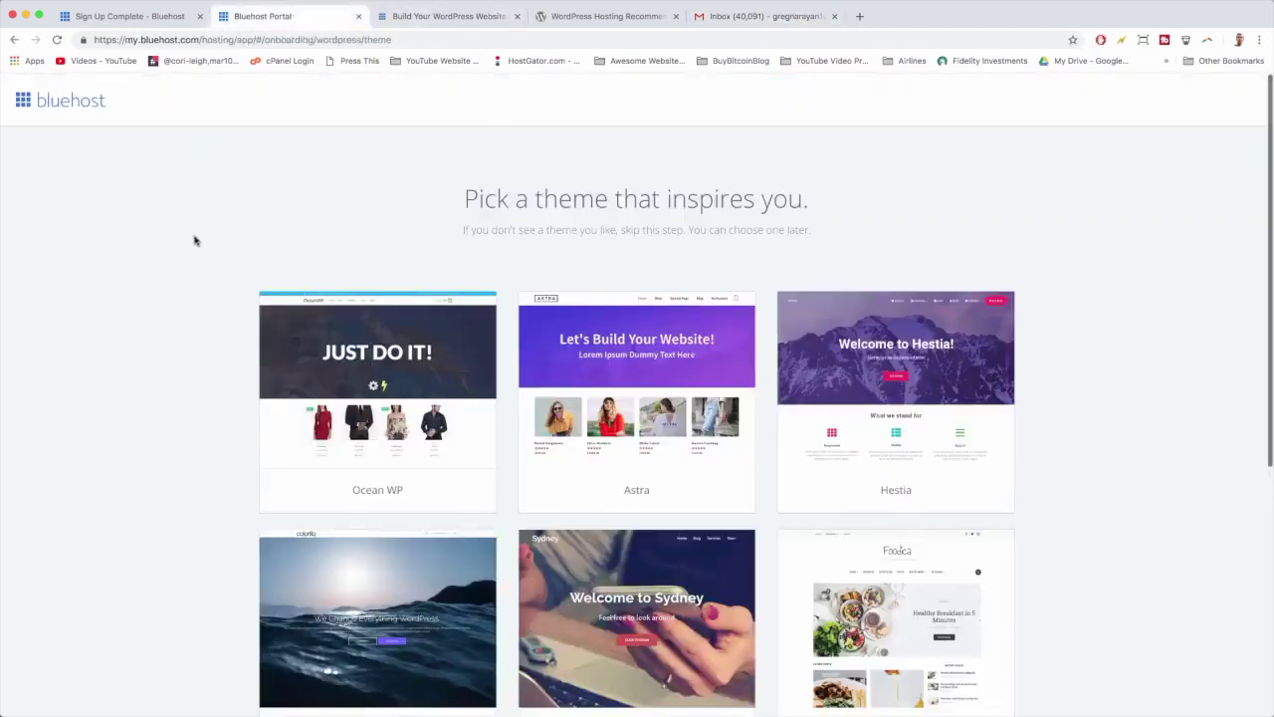
scroll(195, 240, "down", 5)
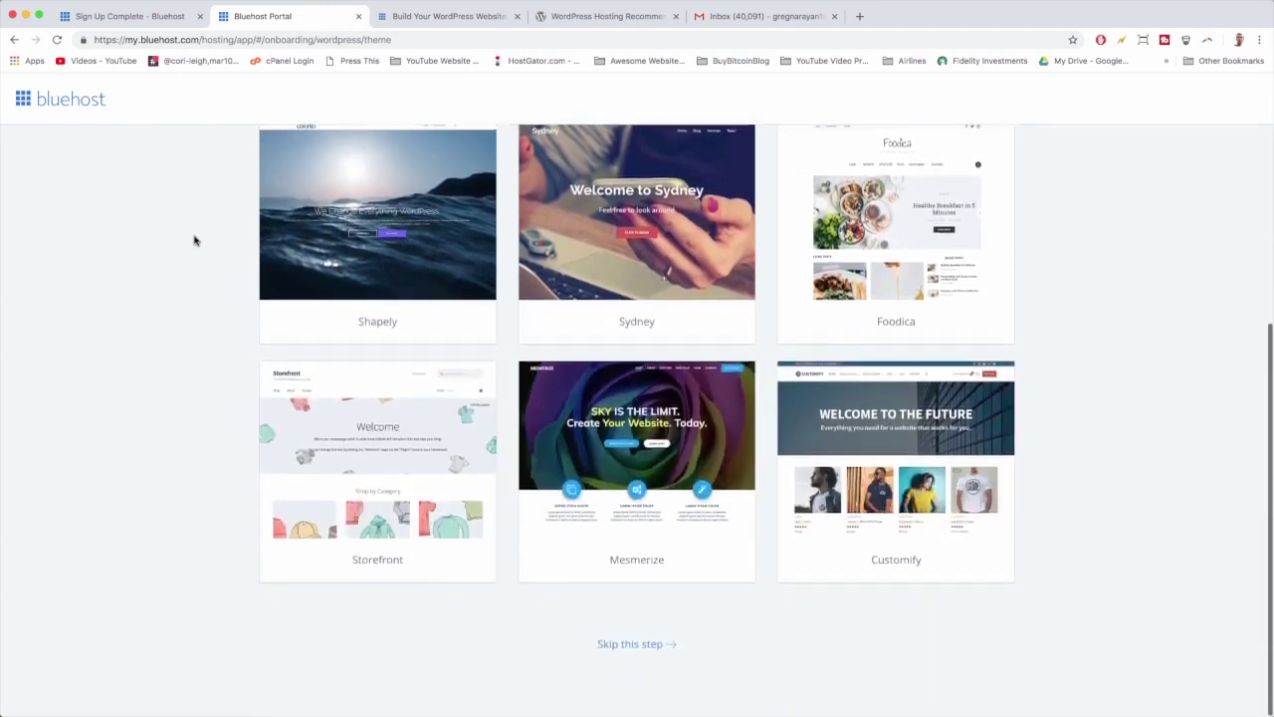
scroll(195, 240, "up", 5)
mouse_move(364, 332)
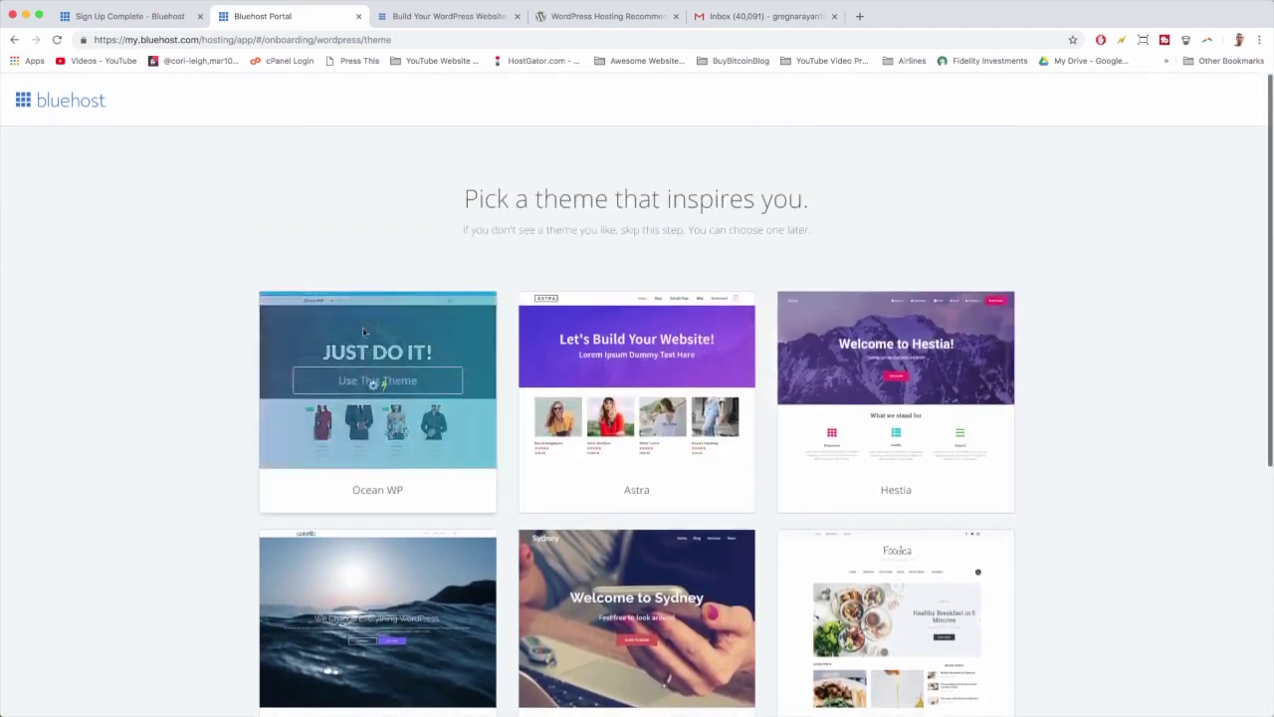
left_click(417, 333)
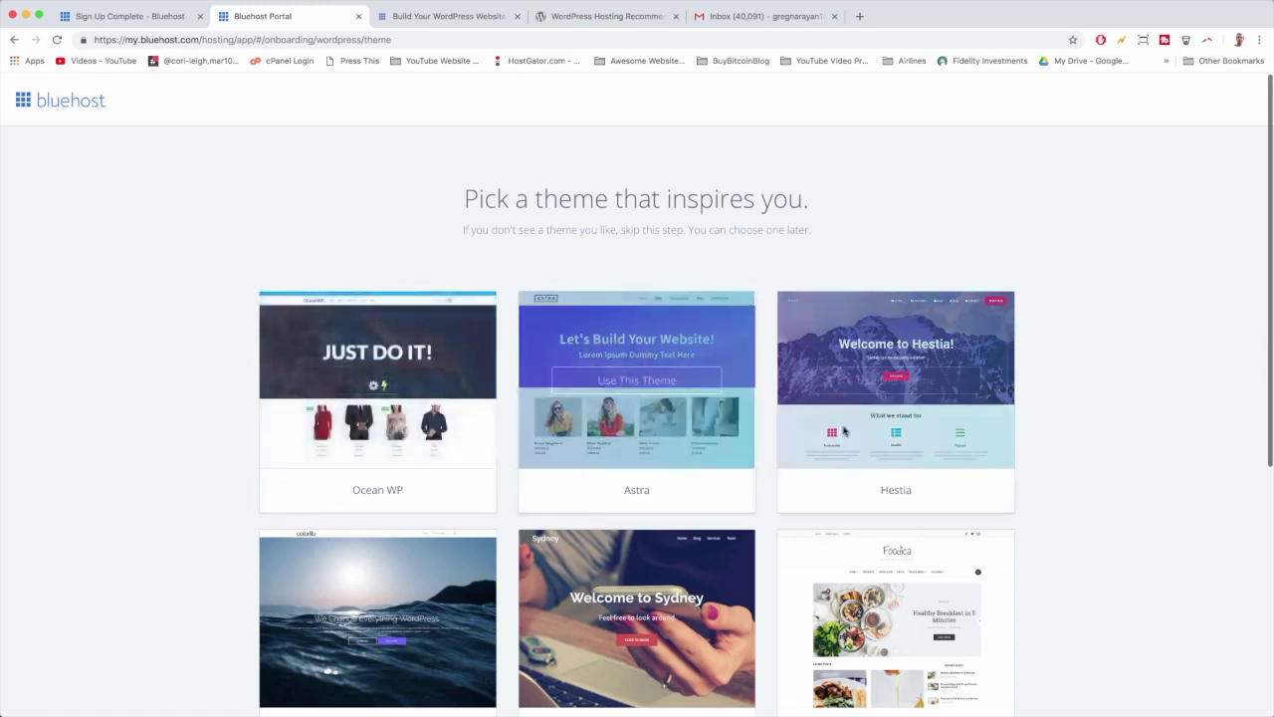
scroll(687, 428, "down", 4)
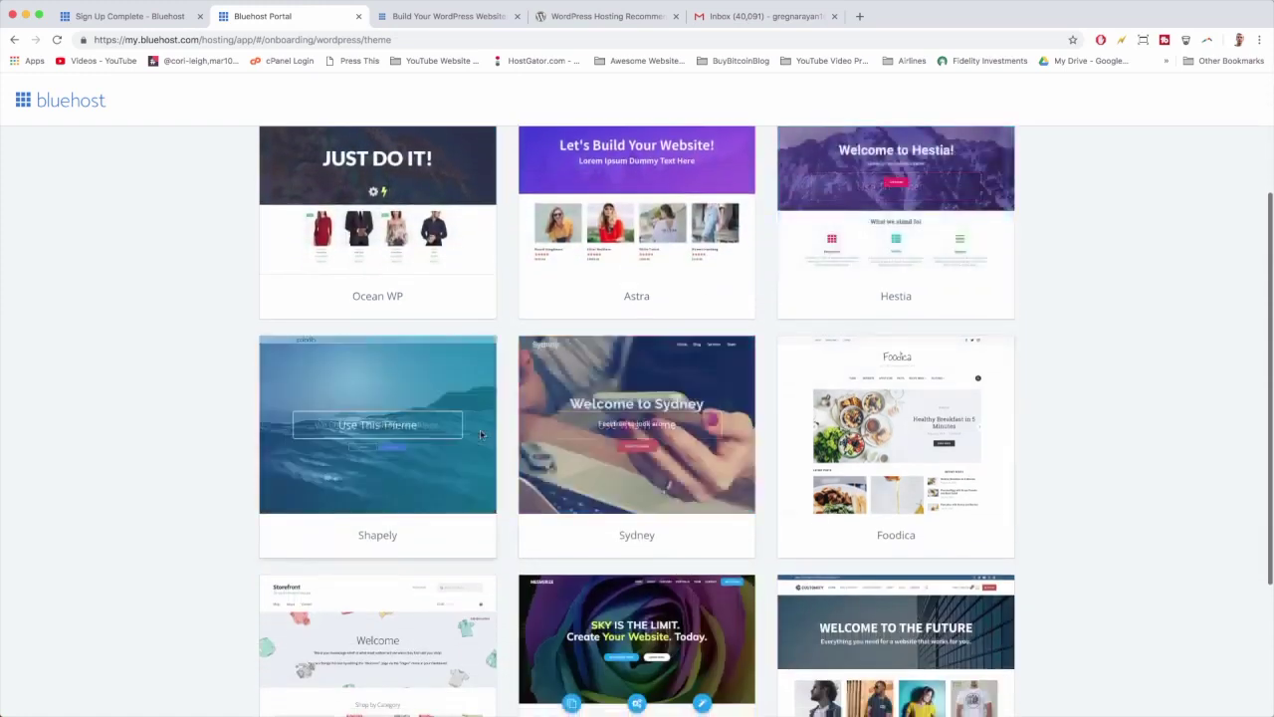
scroll(480, 429, "down", 3)
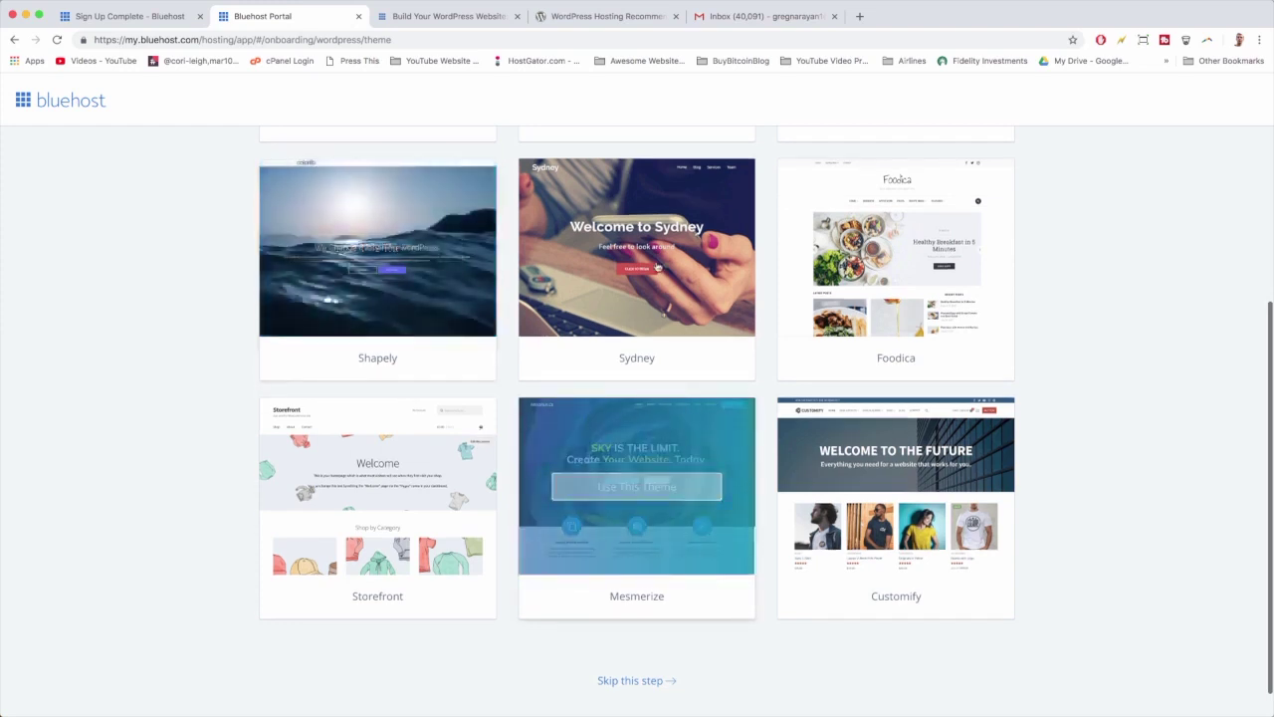
scroll(637, 310, "down", 1)
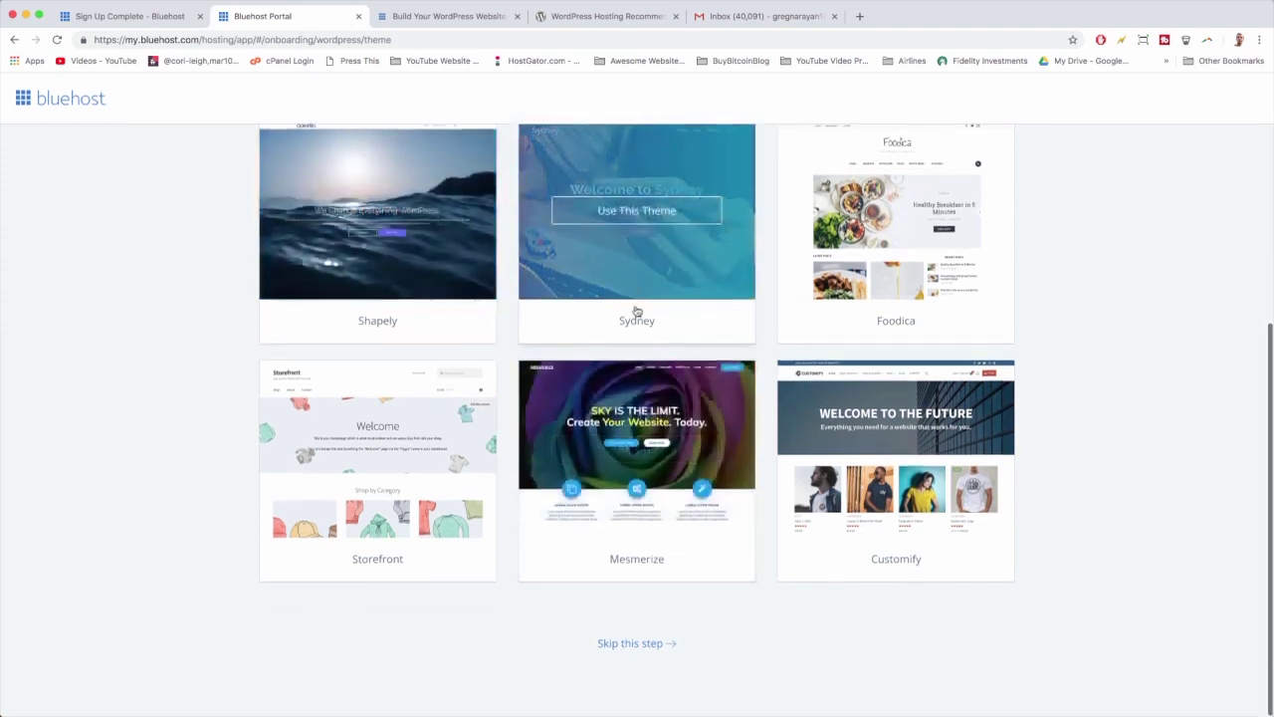
scroll(412, 498, "up", 7)
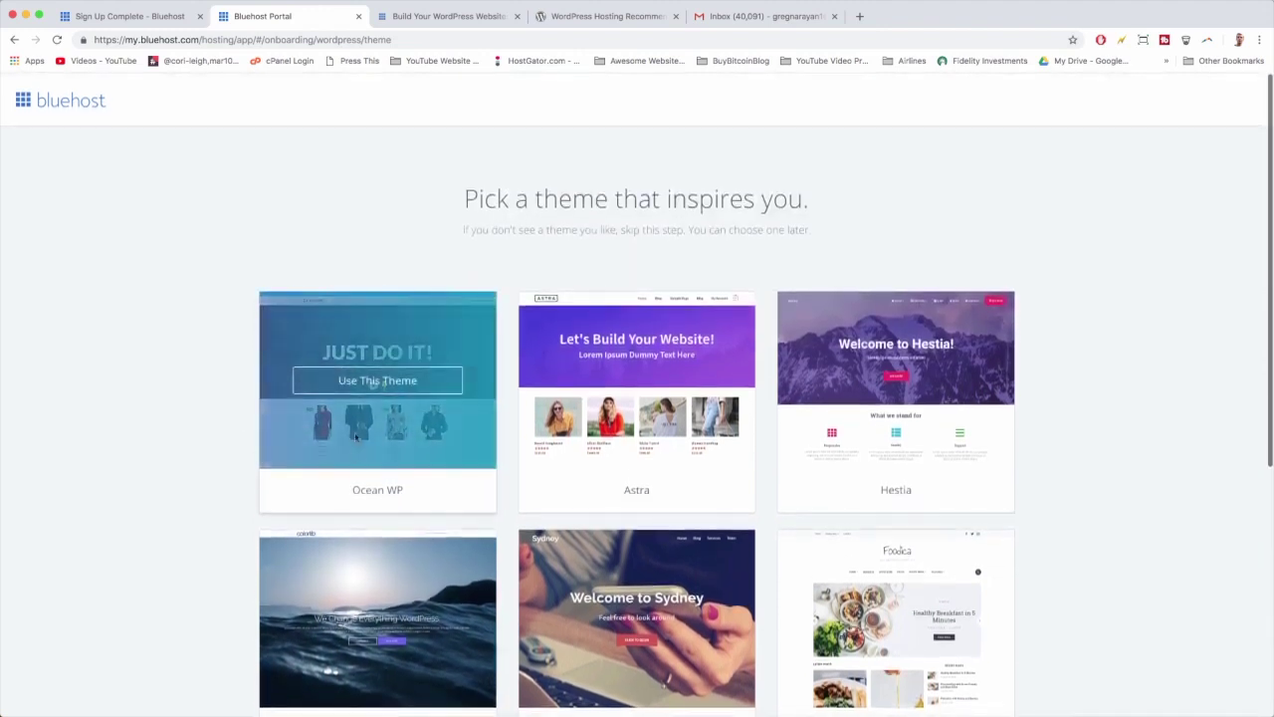
left_click(427, 389)
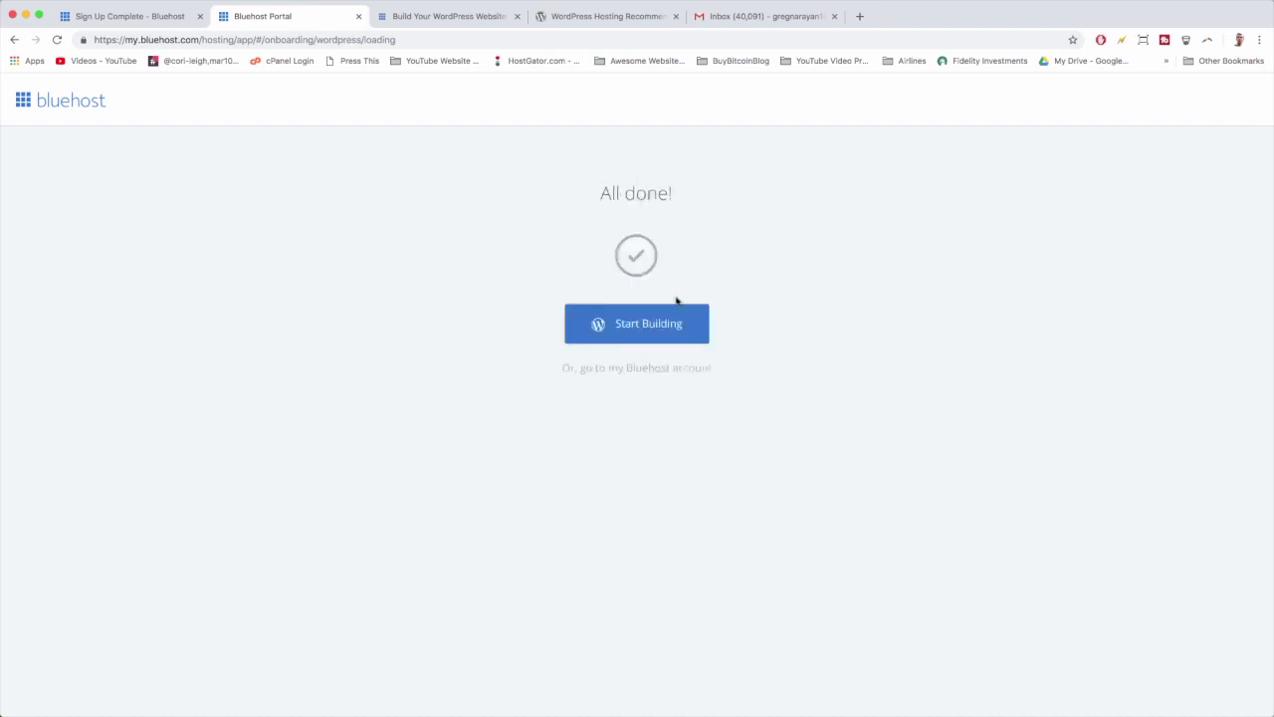
Step: Start building the site to reach WordPress's Welcome onboarding page
left_click(686, 331)
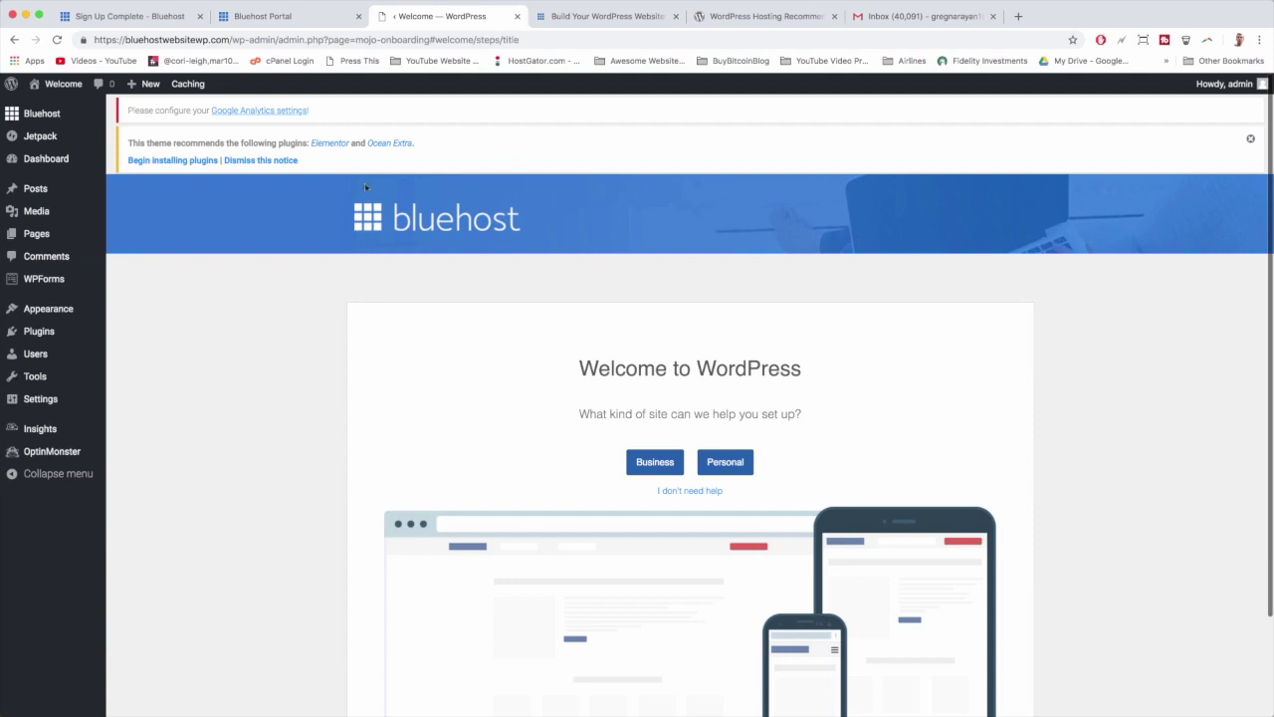
scroll(280, 333, "down", 3)
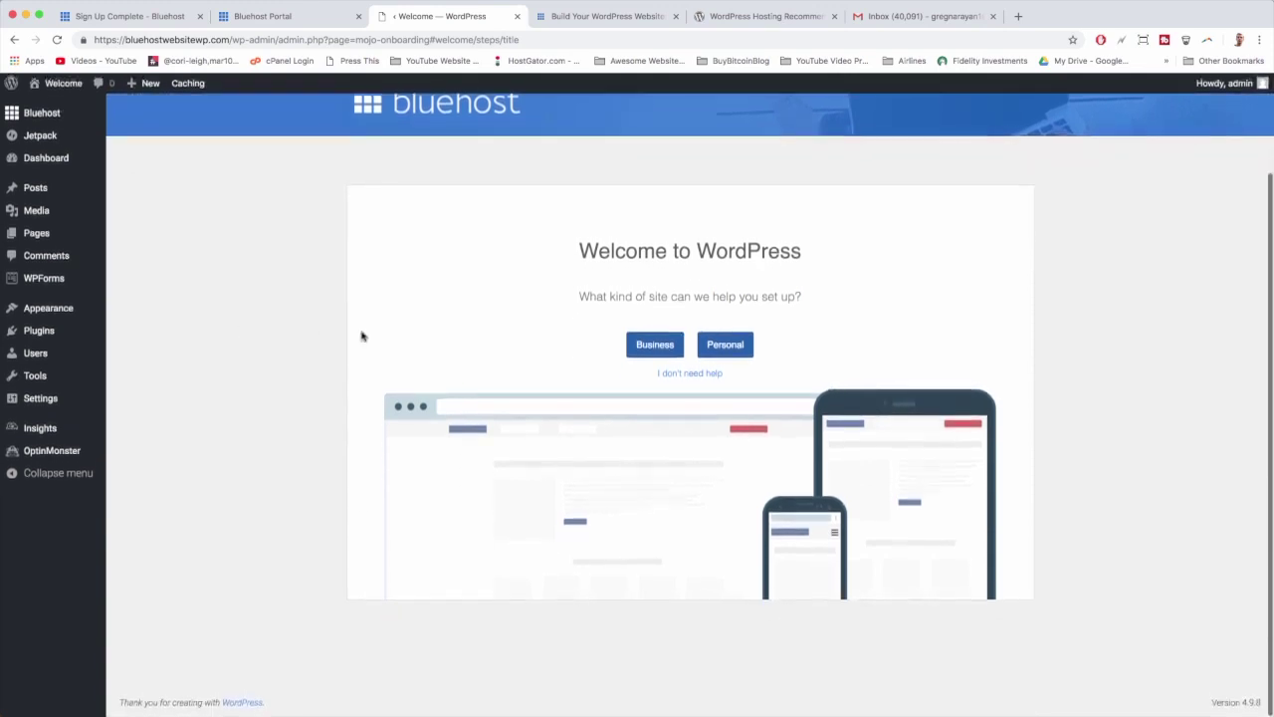
Step: Skip the guided setup, launch the site so it goes live, and view its front page
left_click(693, 375)
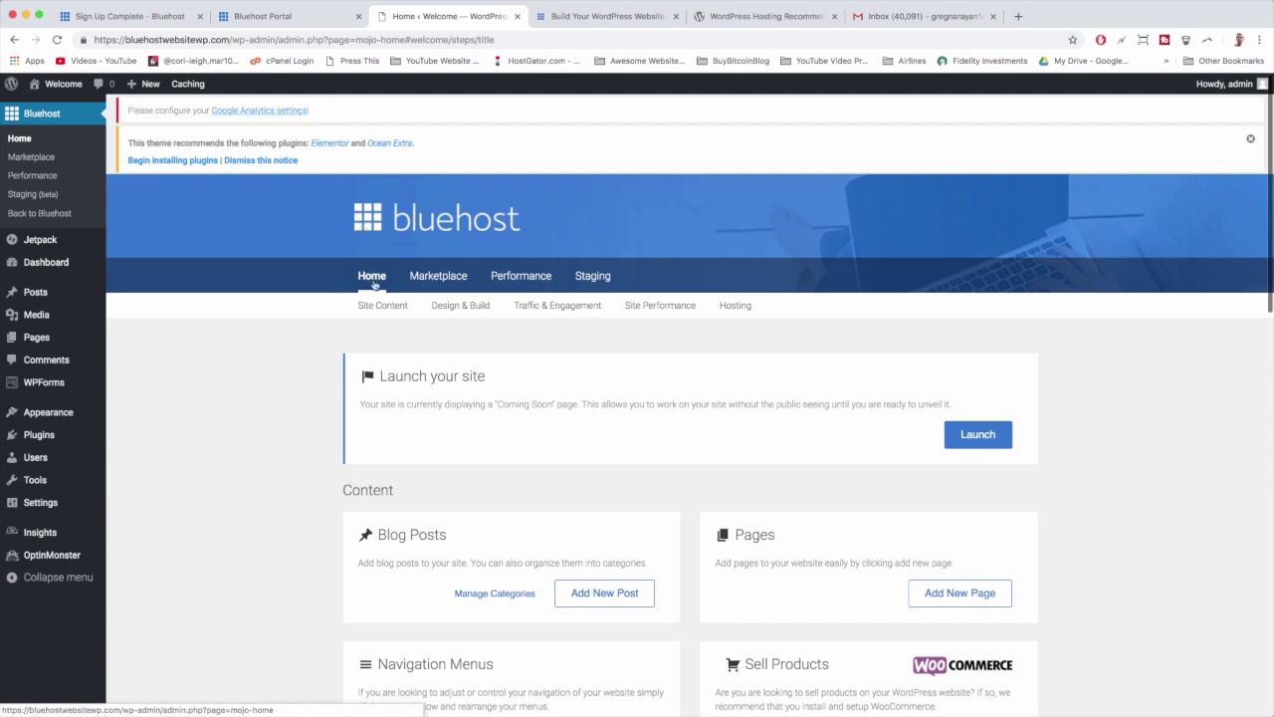
scroll(375, 285, "down", 2)
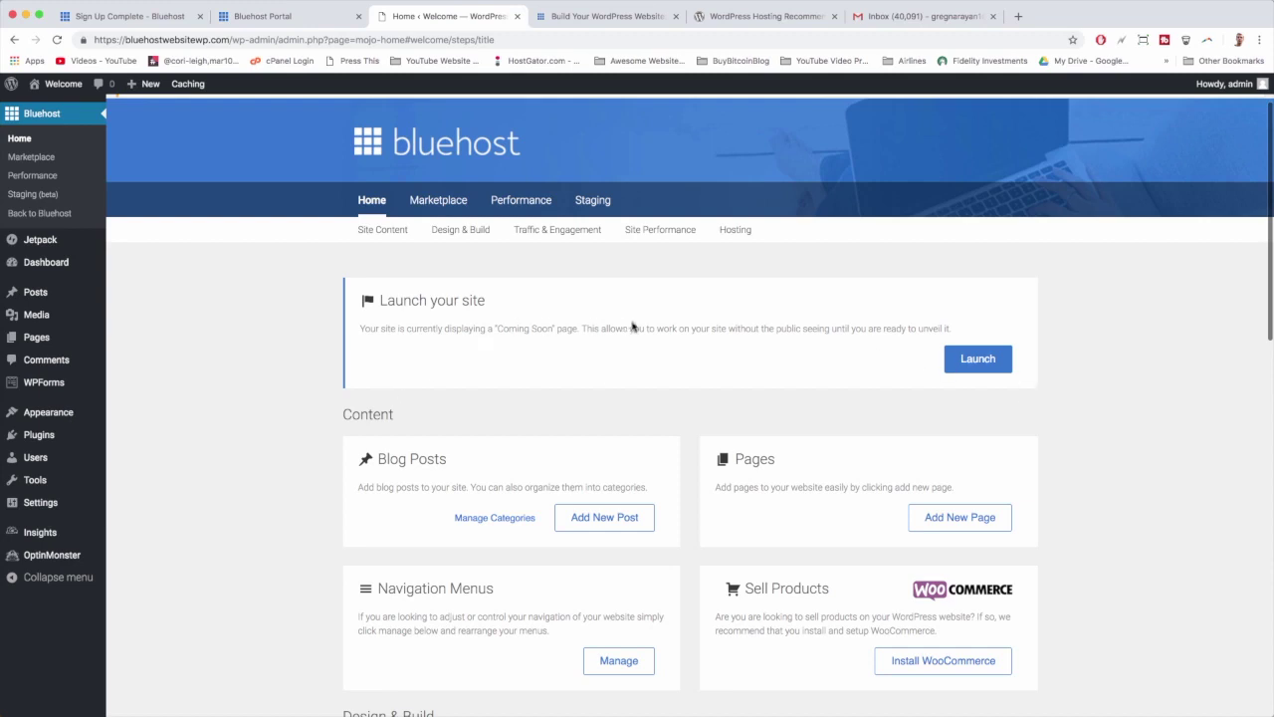
left_click(998, 370)
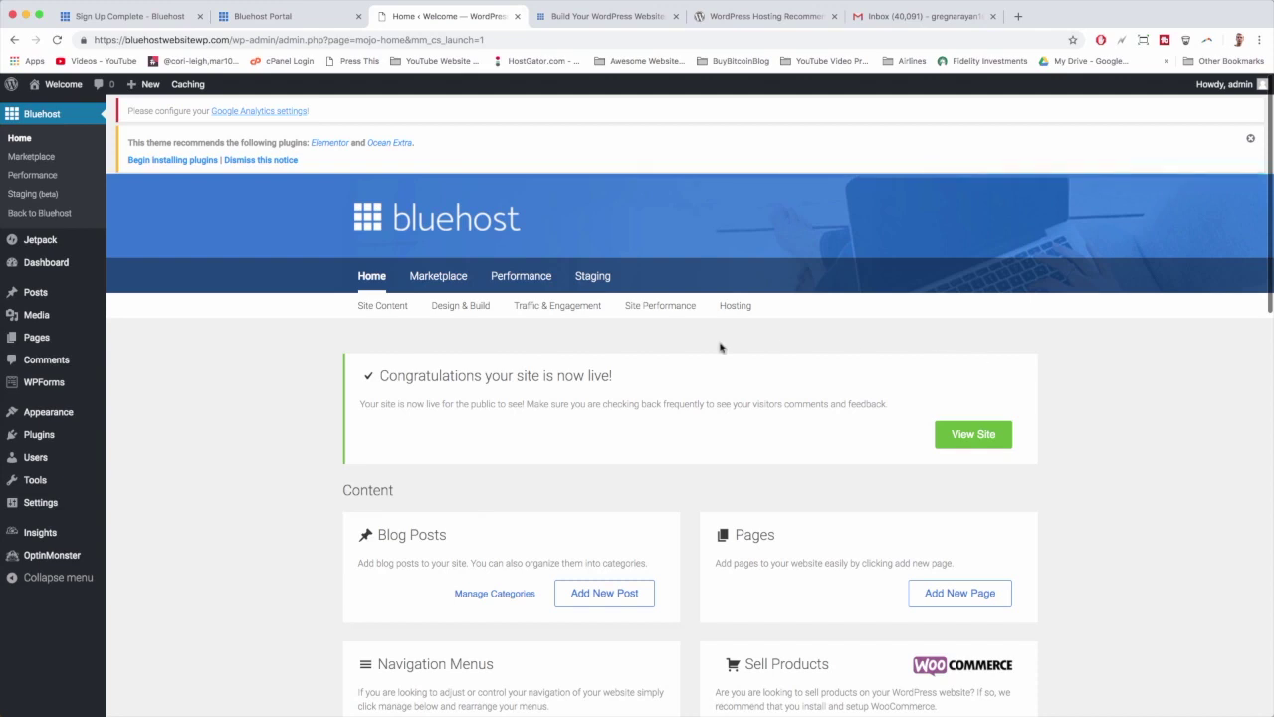
scroll(721, 346, "down", 2)
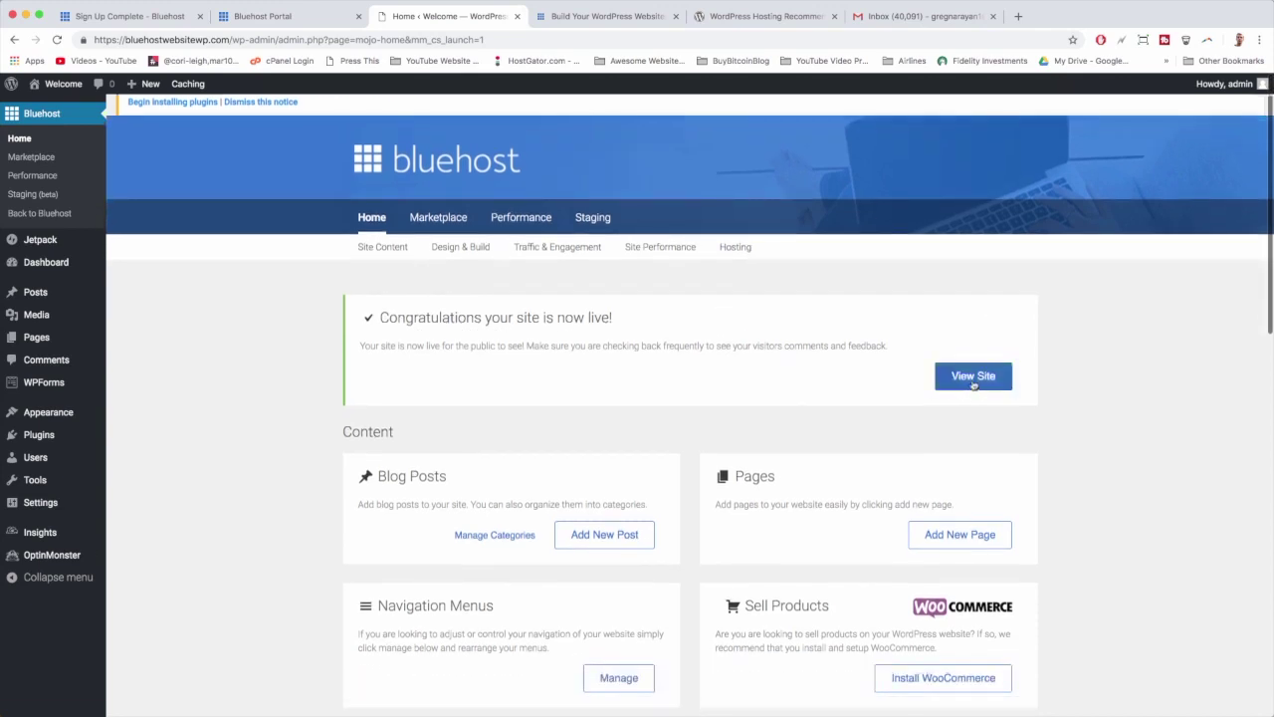
left_click(973, 385)
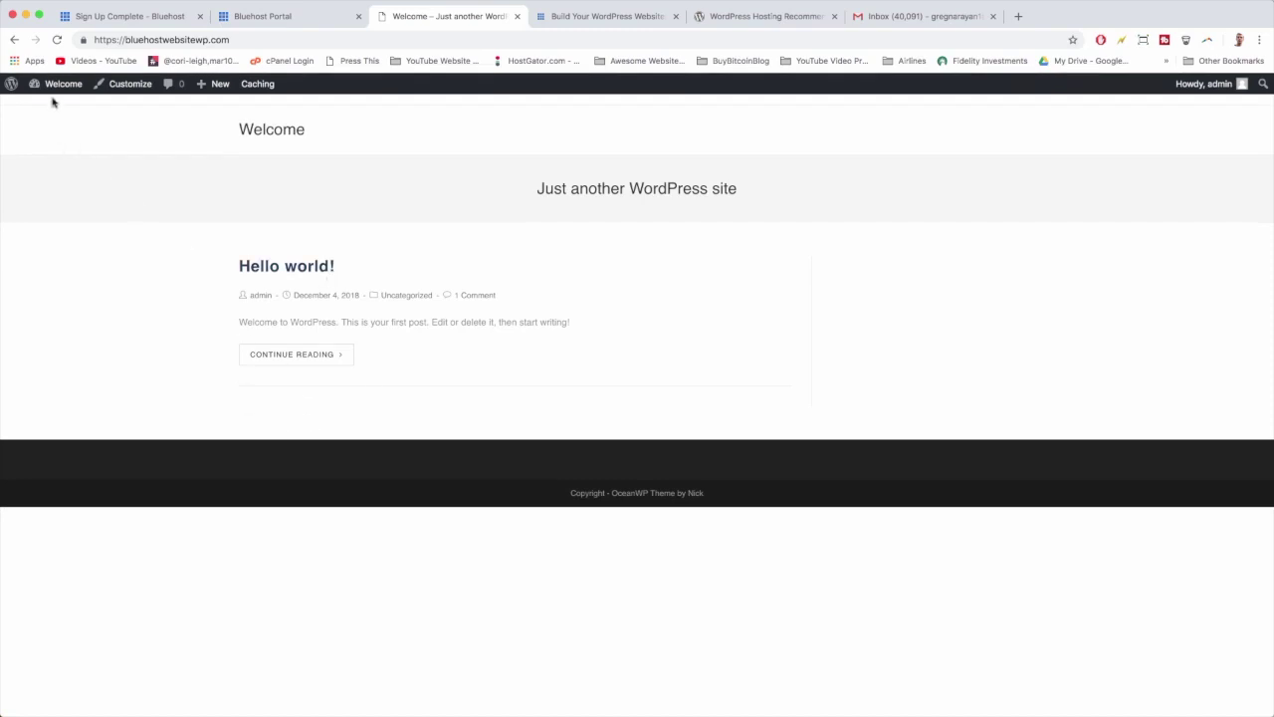
Step: Go from the public front page back to the admin Dashboard via the site-name menu
mouse_move(54, 88)
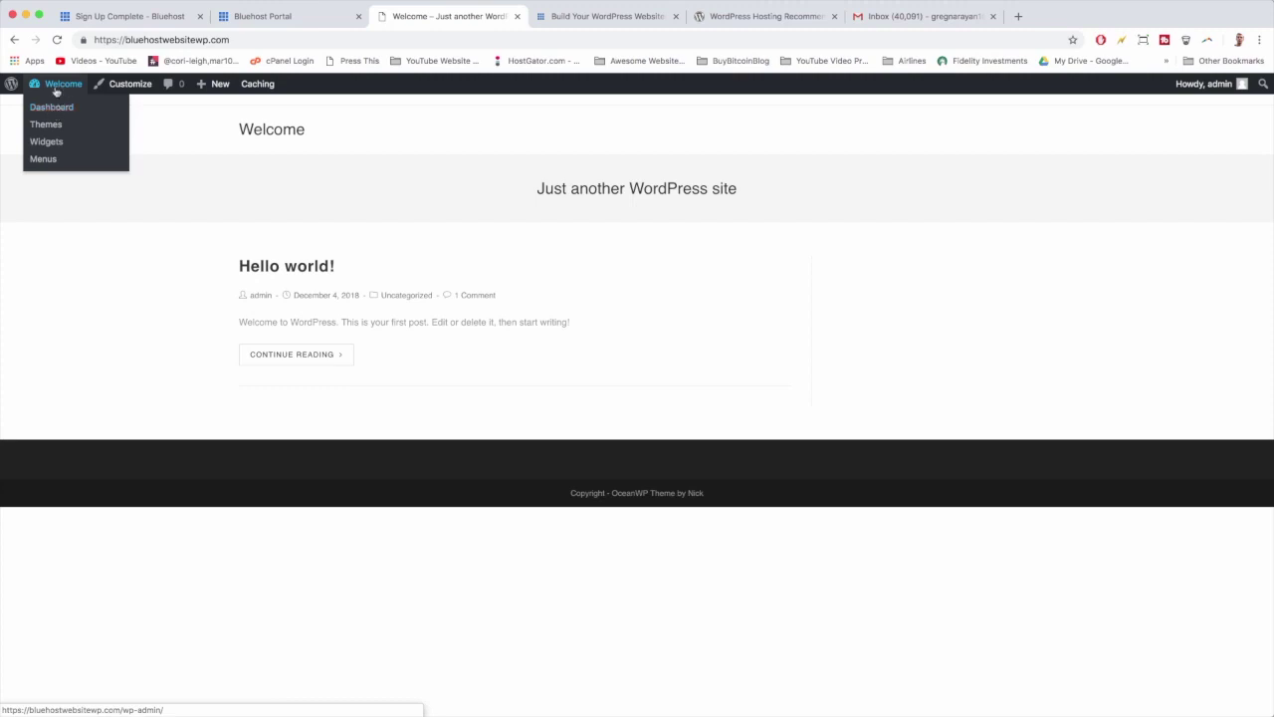
left_click(56, 90)
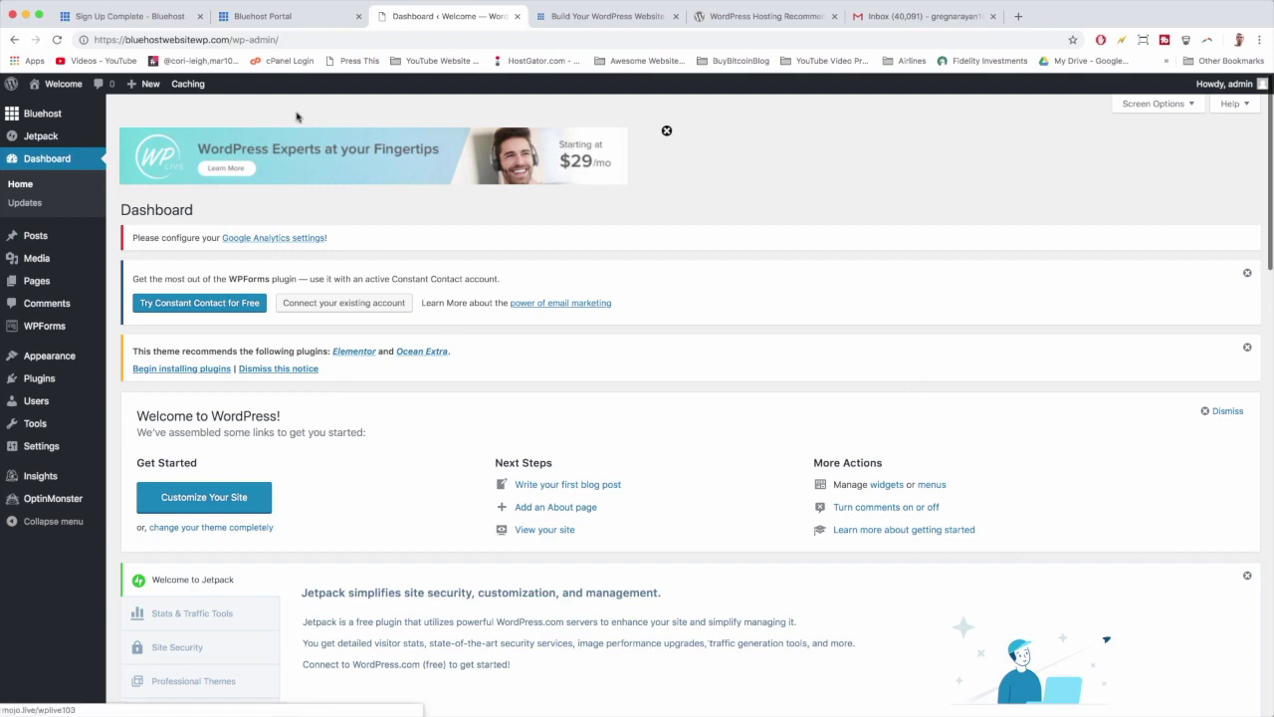
Step: Review the admin user's profile from the Users list, then open the Add New User form
left_click(48, 405)
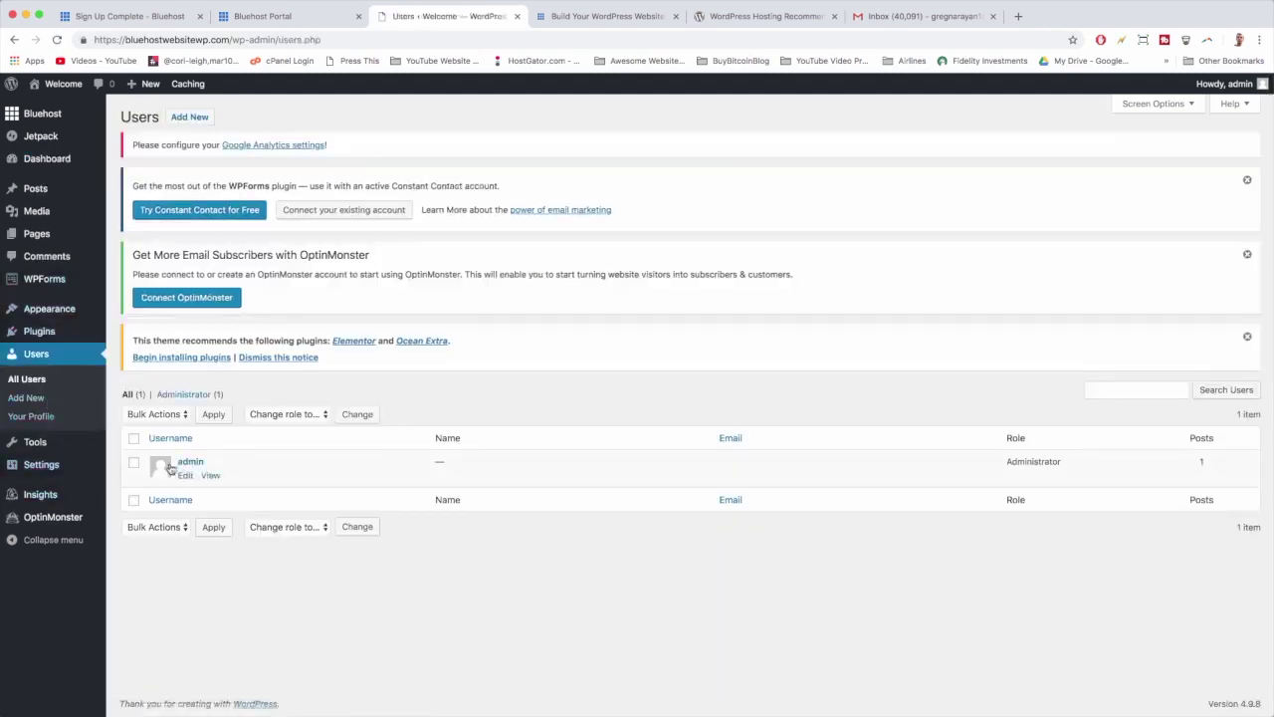
left_click(189, 462)
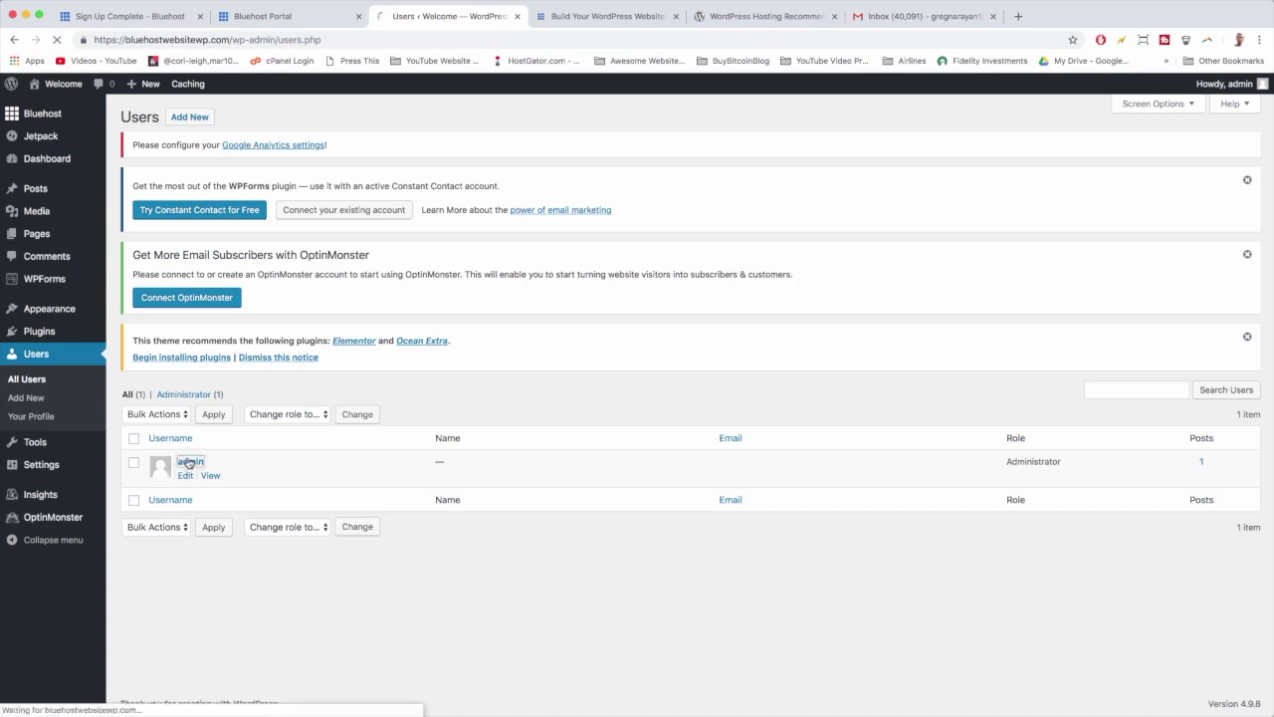
scroll(572, 373, "down", 5)
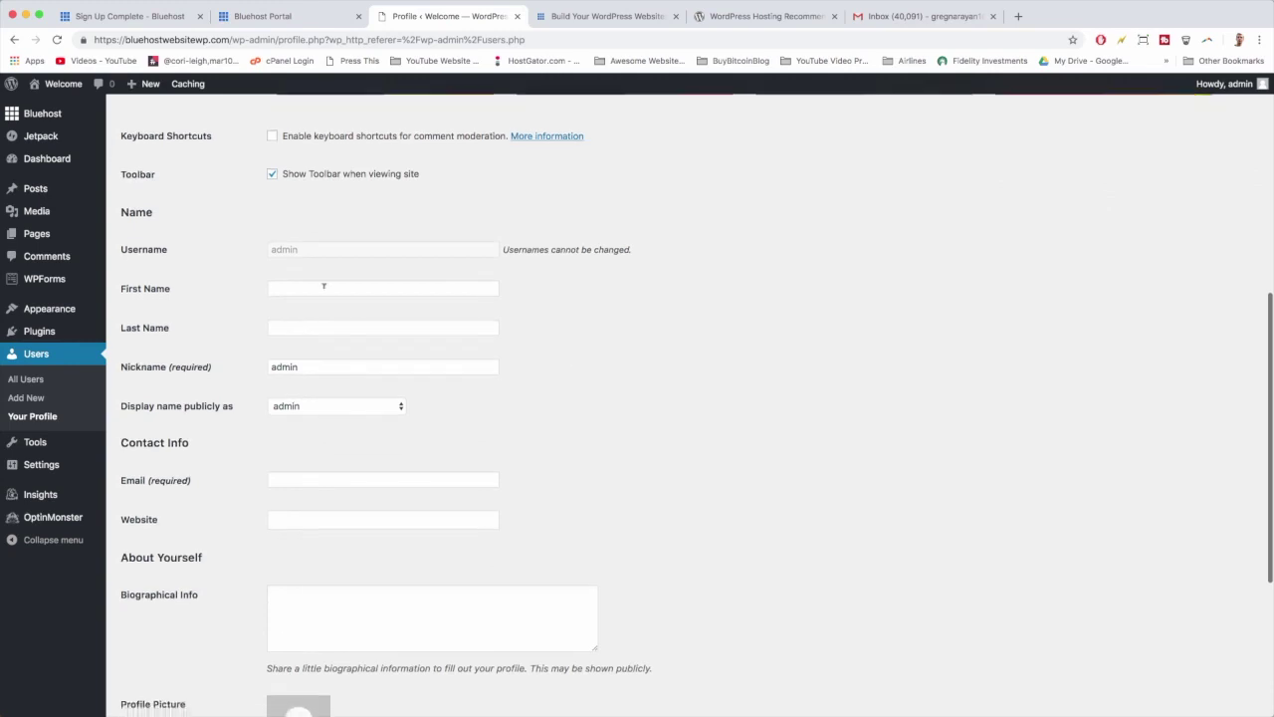
scroll(537, 267, "down", 3)
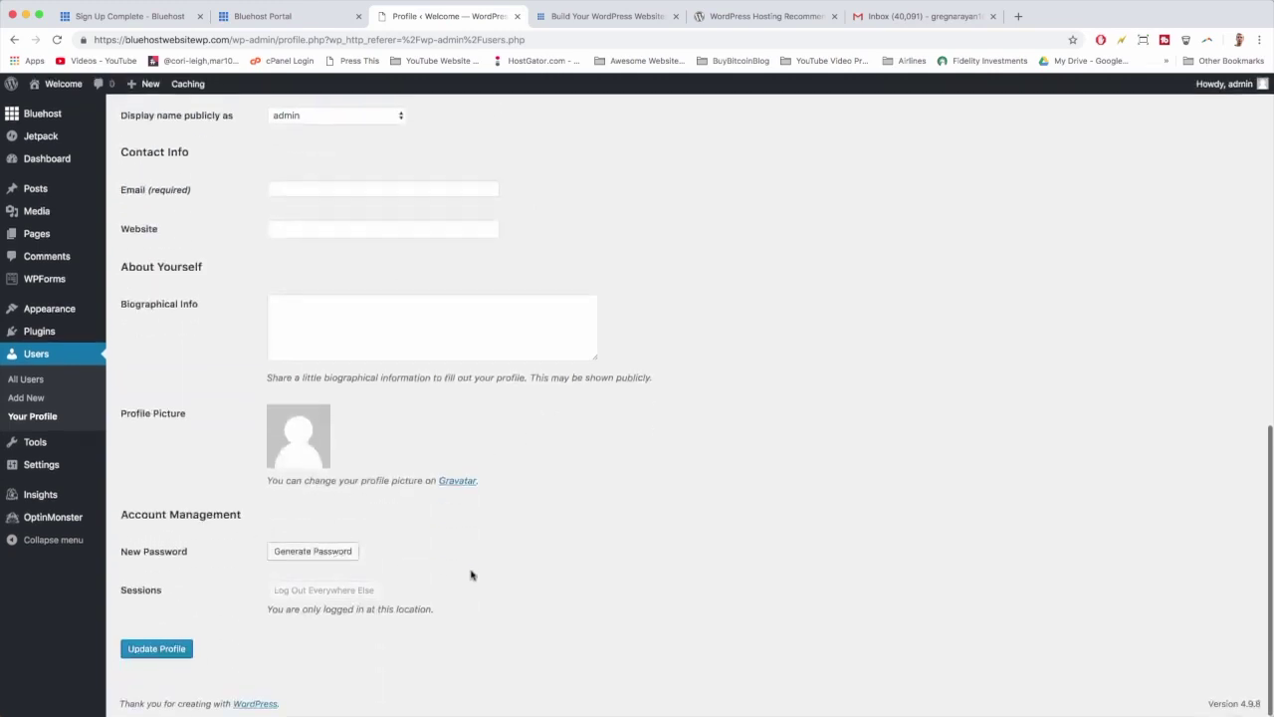
scroll(612, 583, "up", 6)
scroll(614, 587, "up", 3)
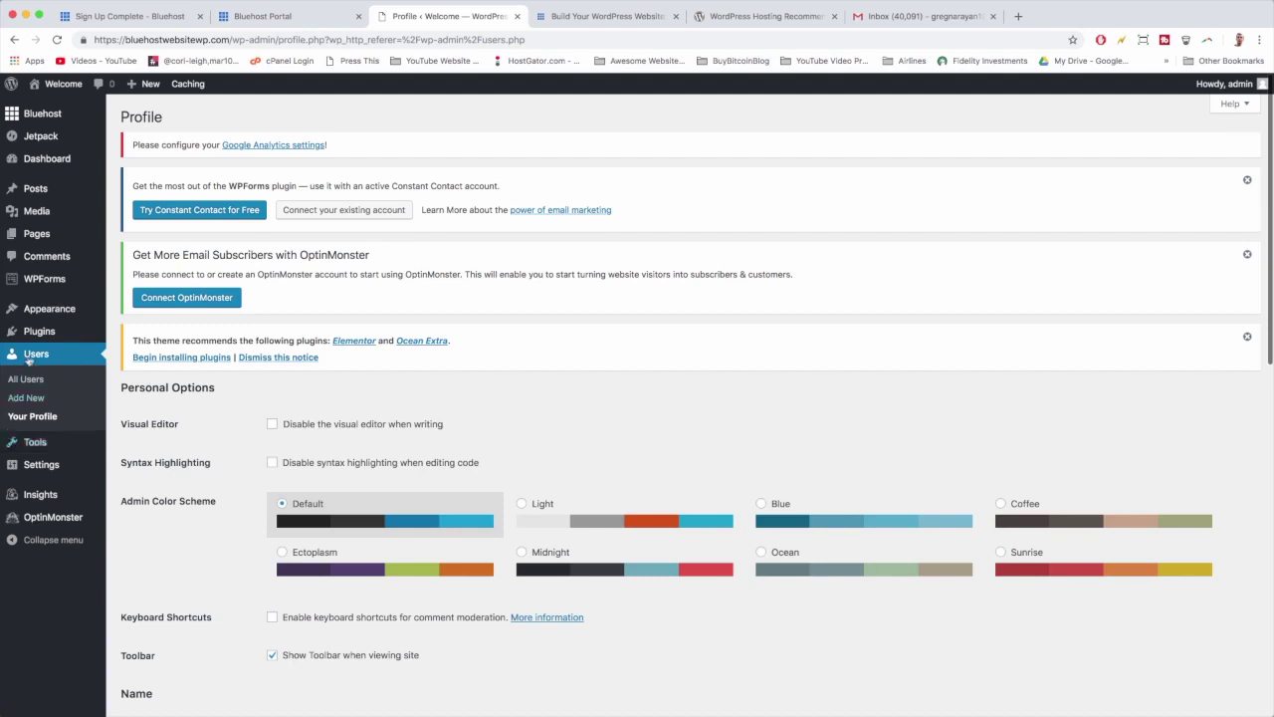
left_click(26, 398)
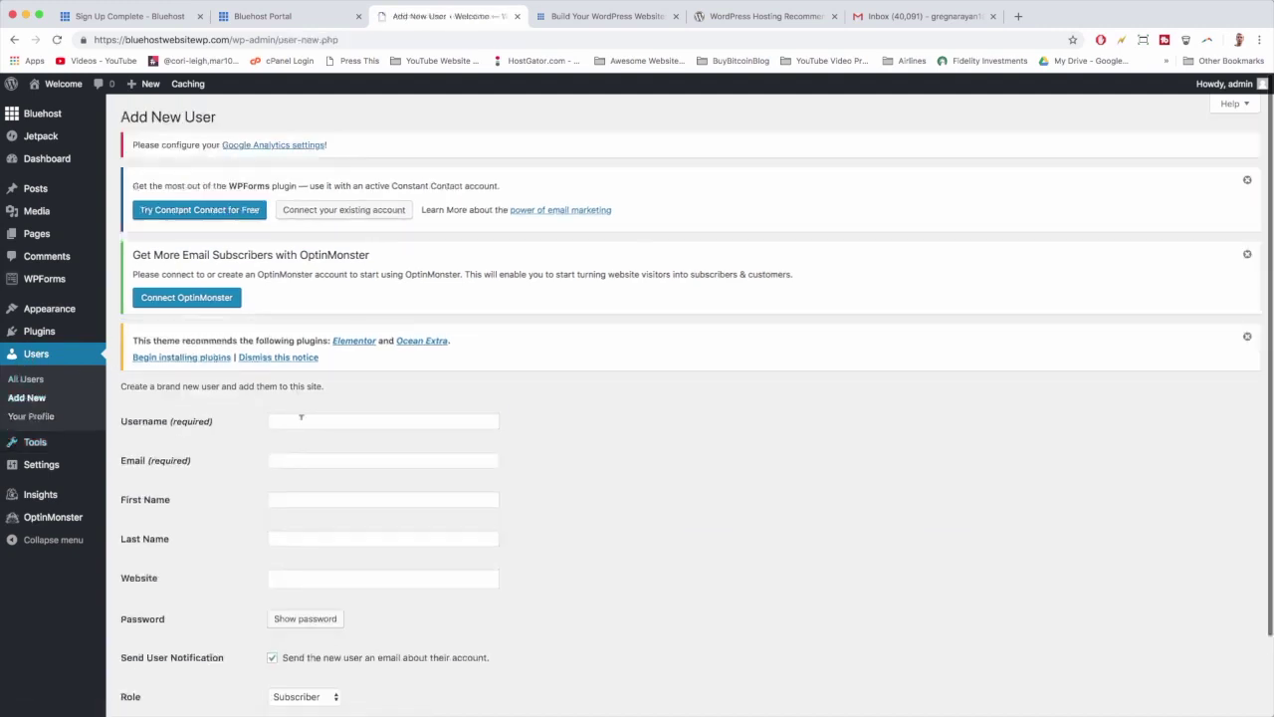
Step: Enter the new user's username, e-mail address, first name and last name
left_click(300, 419)
type("Gr")
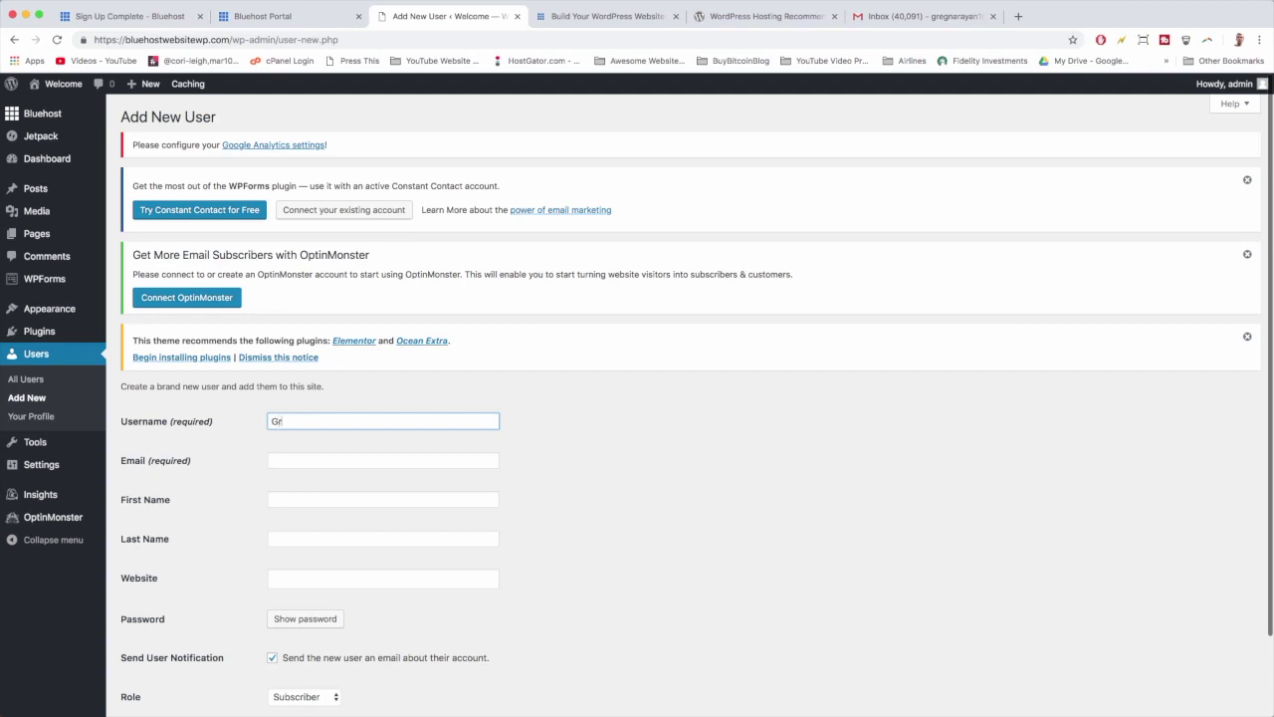
type("eg")
left_click(383, 460)
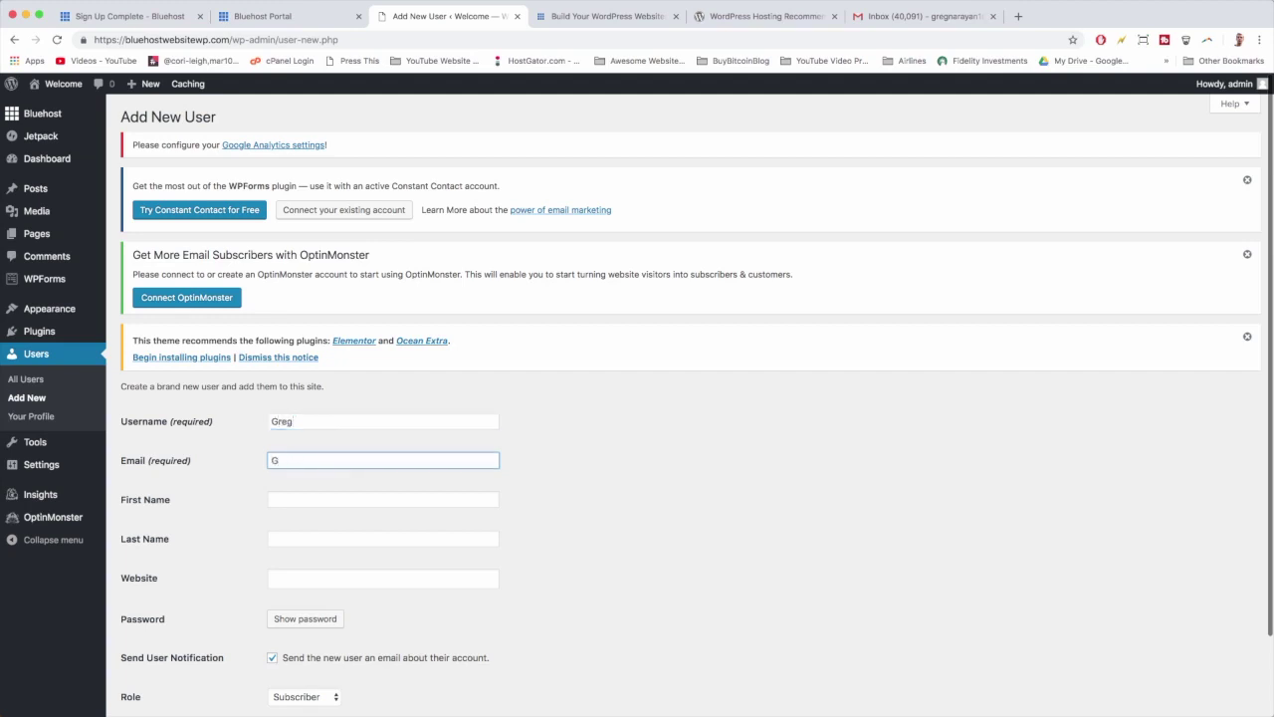
key("Tab")
type("g")
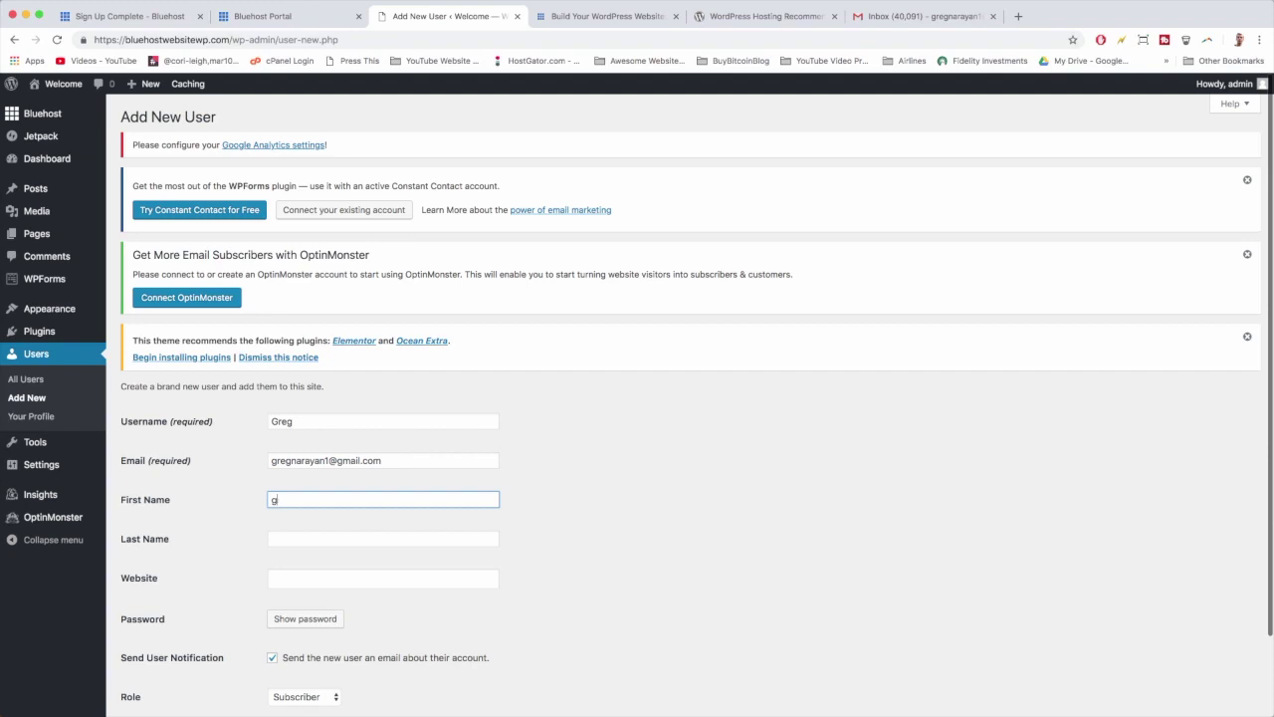
key("BackSpace")
key("Tab")
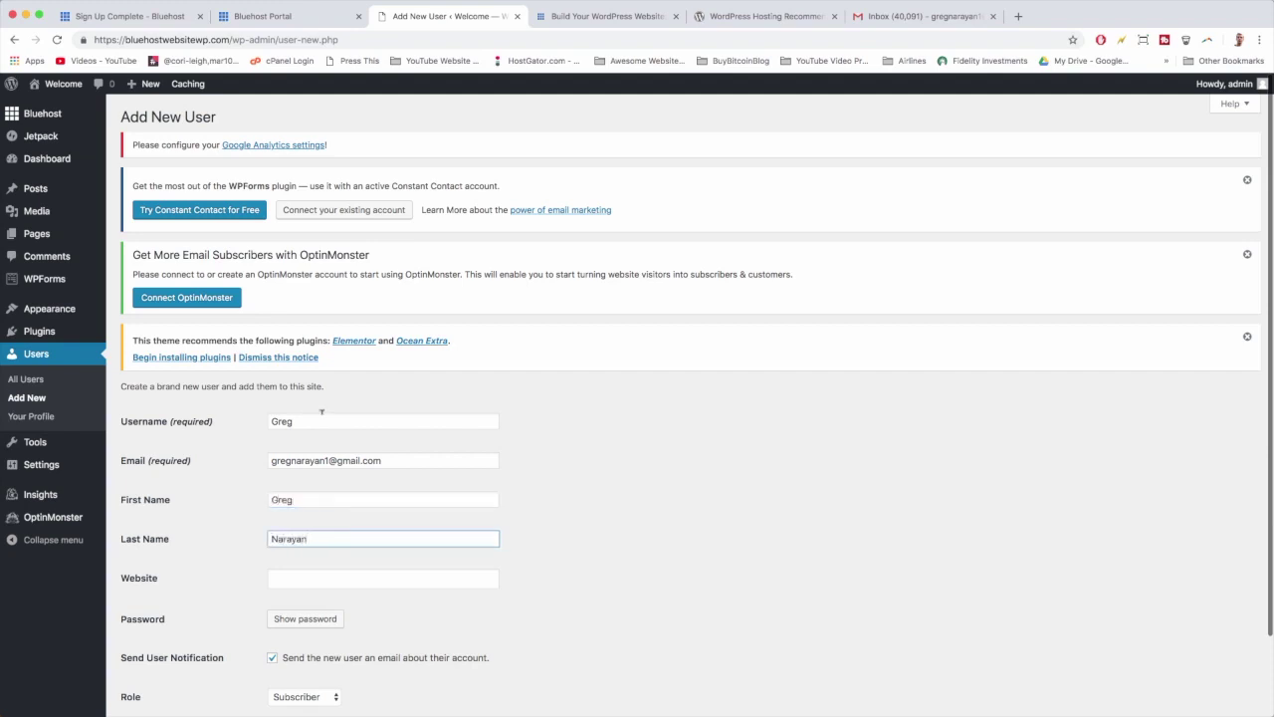
Step: Set a custom weak password, confirm its use, choose the Administrator role and add the user
scroll(321, 412, "down", 2)
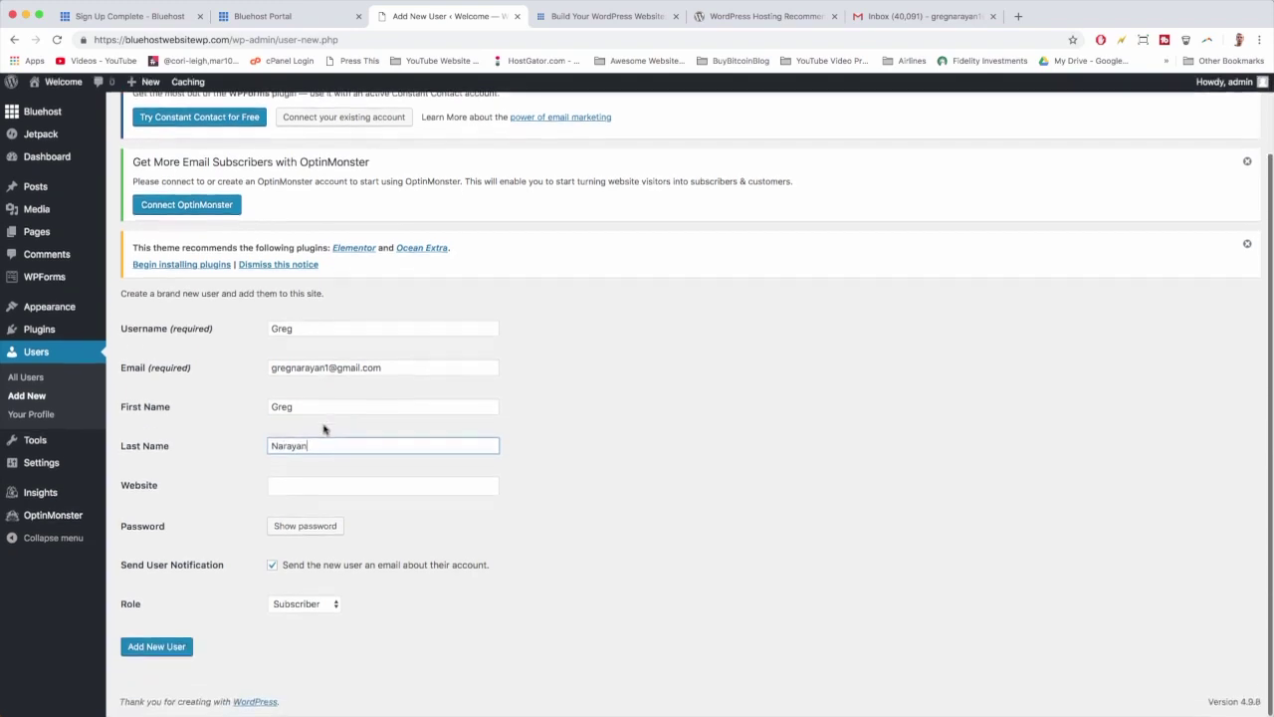
left_click(335, 530)
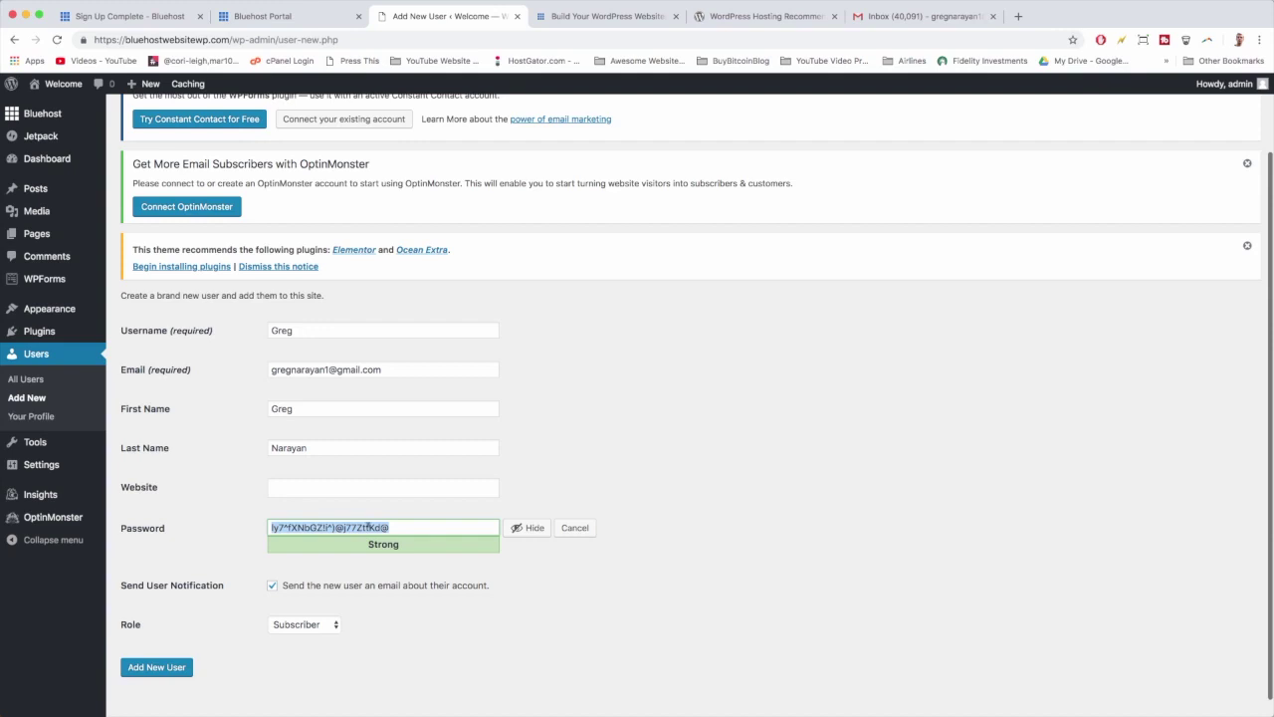
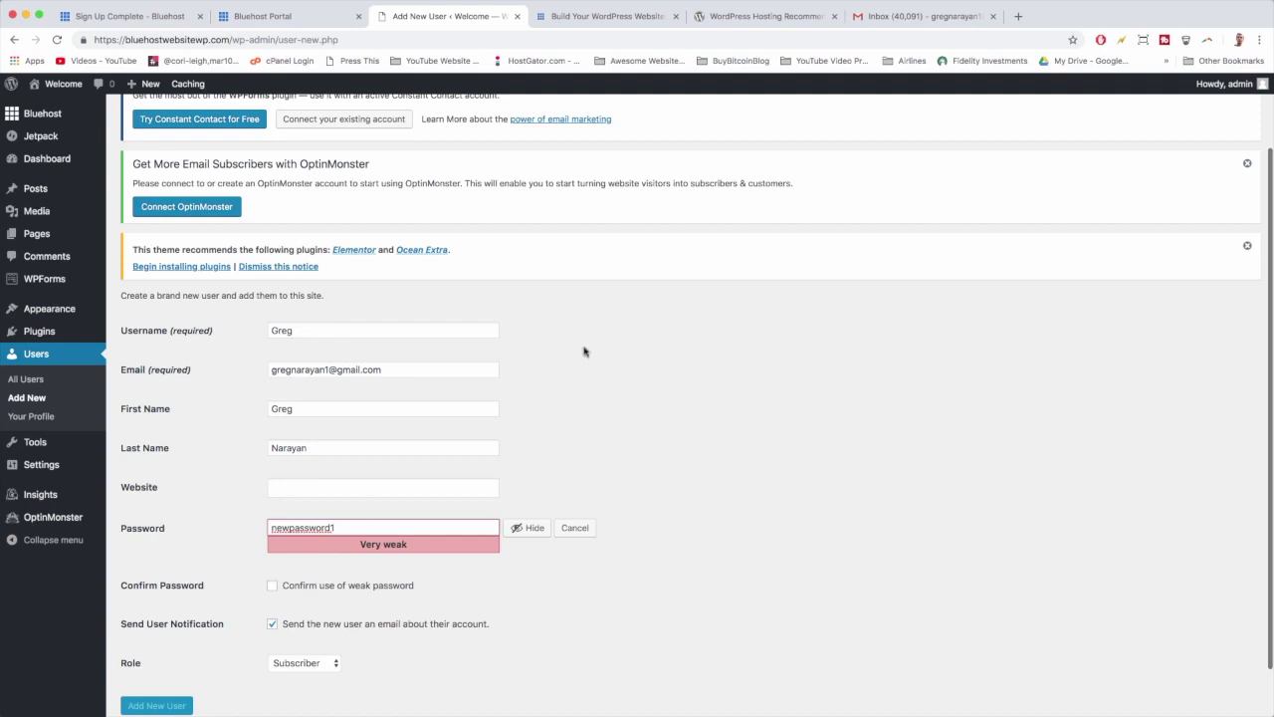
scroll(444, 587, "down", 1)
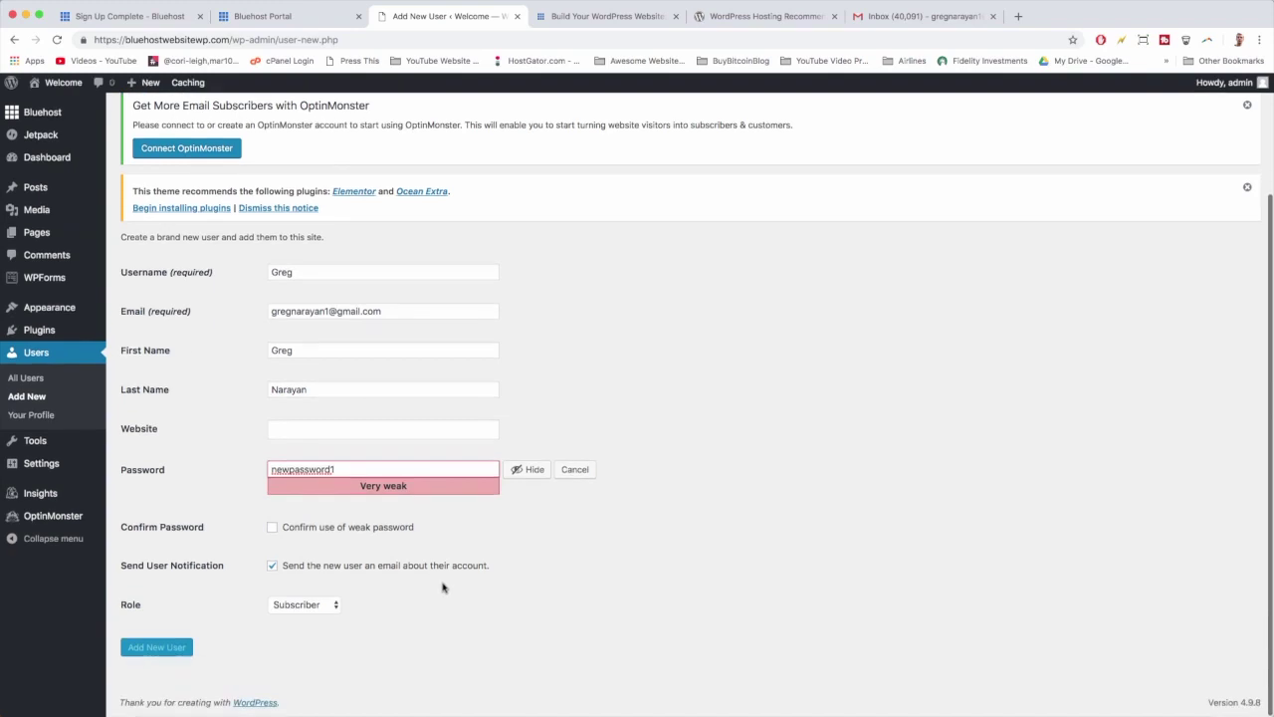
left_click(273, 527)
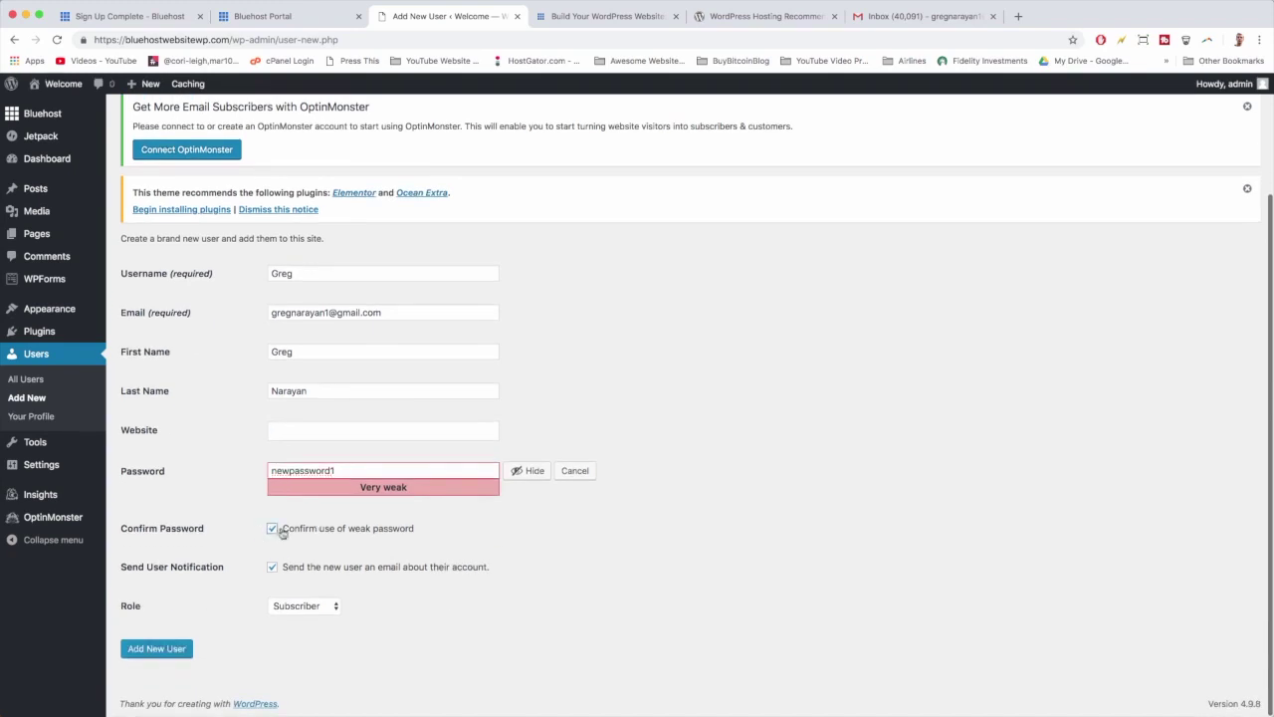
left_click(303, 605)
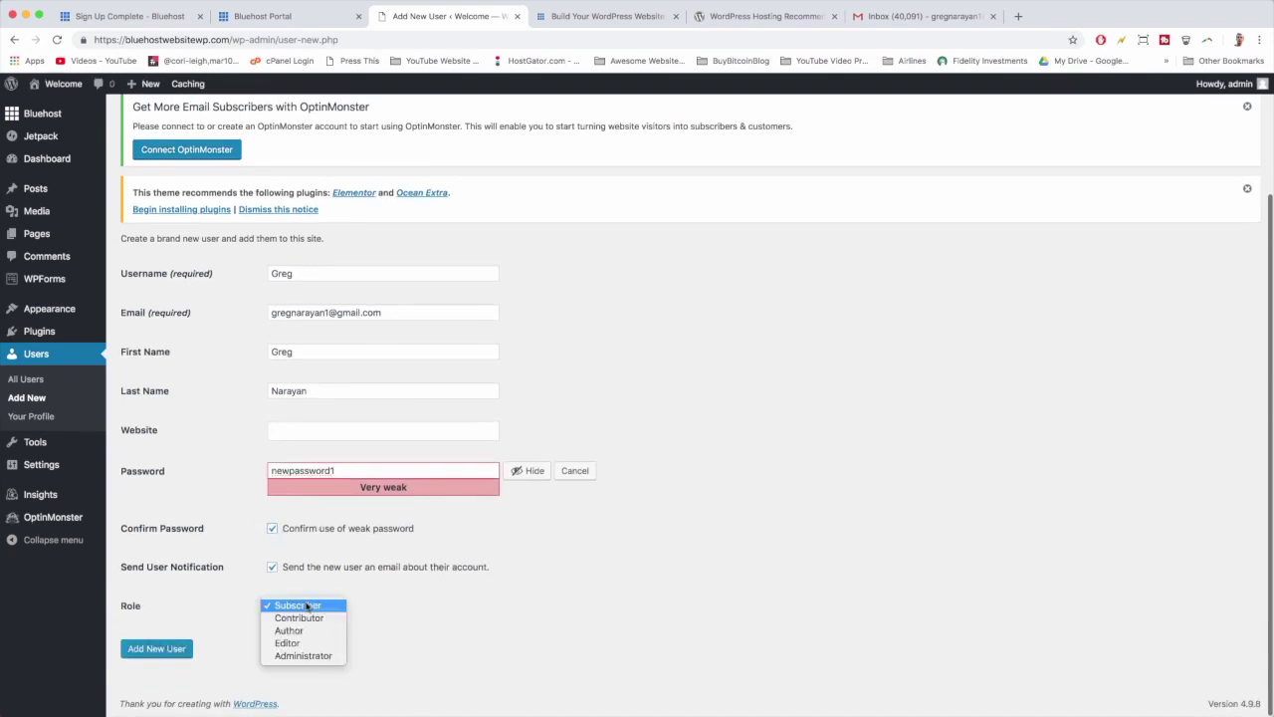
left_click(309, 656)
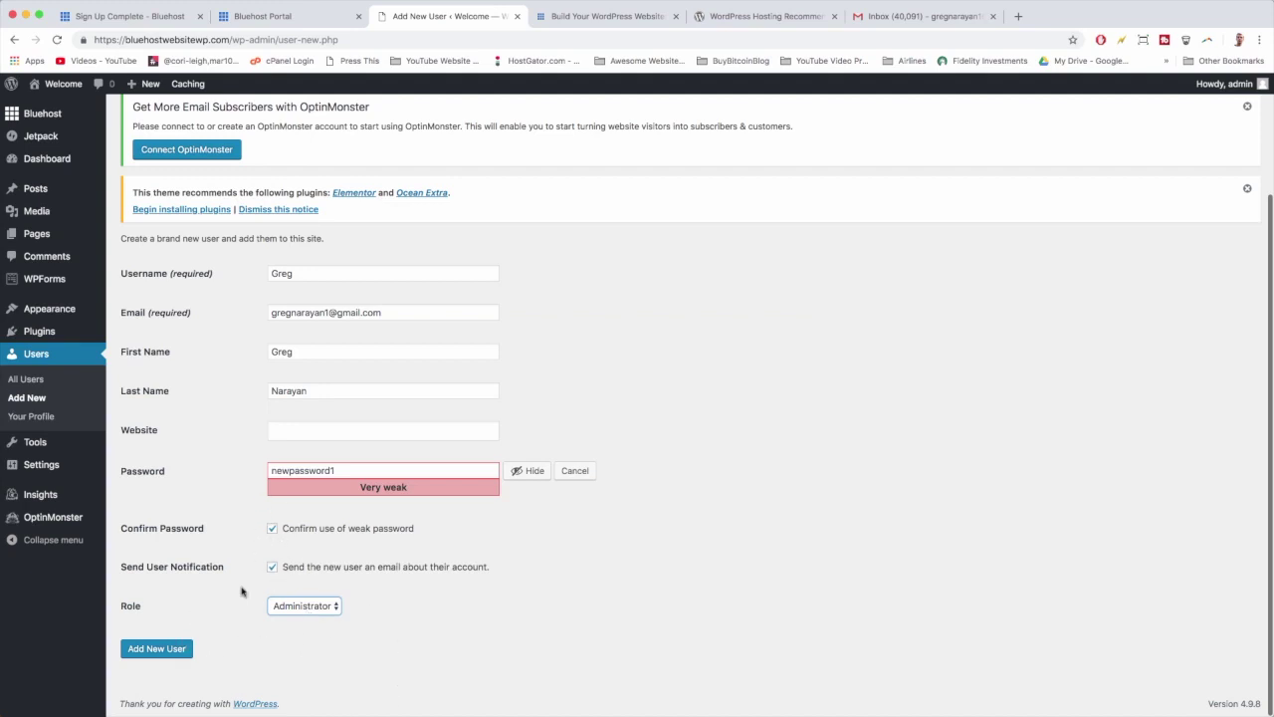
left_click(184, 654)
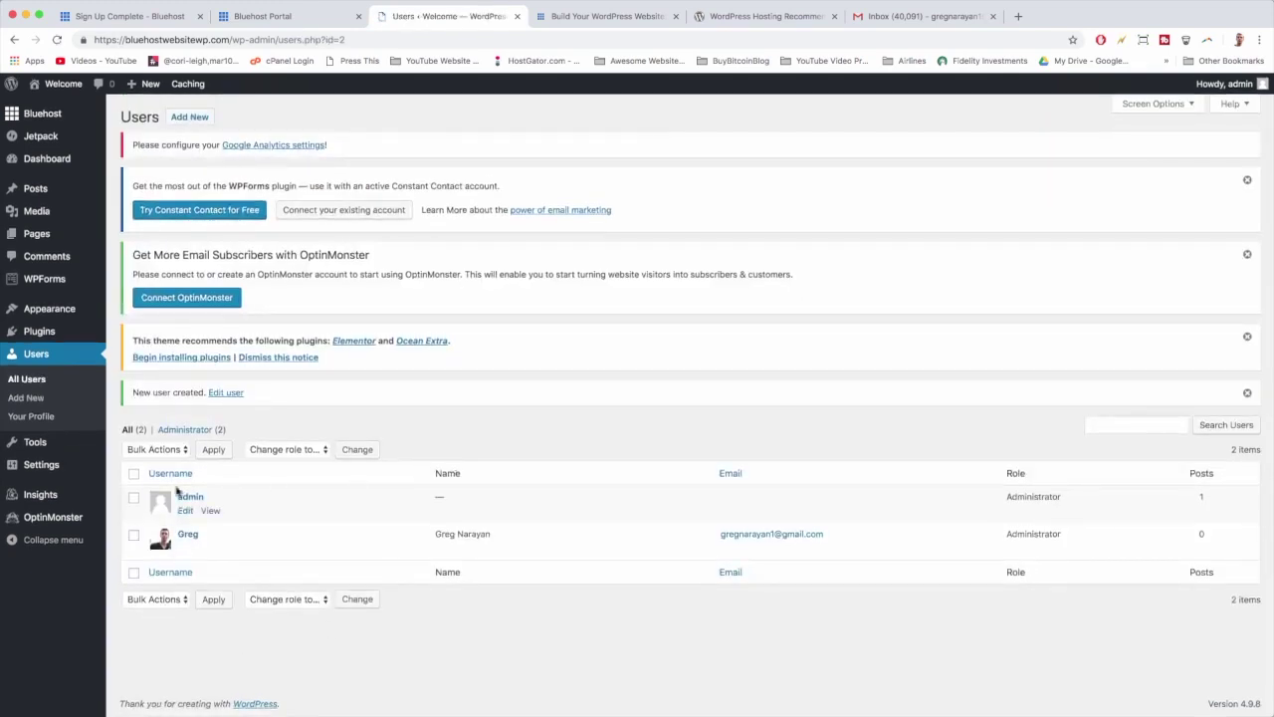
Step: Log out of the admin account from the Howdy, admin menu
mouse_move(189, 555)
mouse_move(1222, 83)
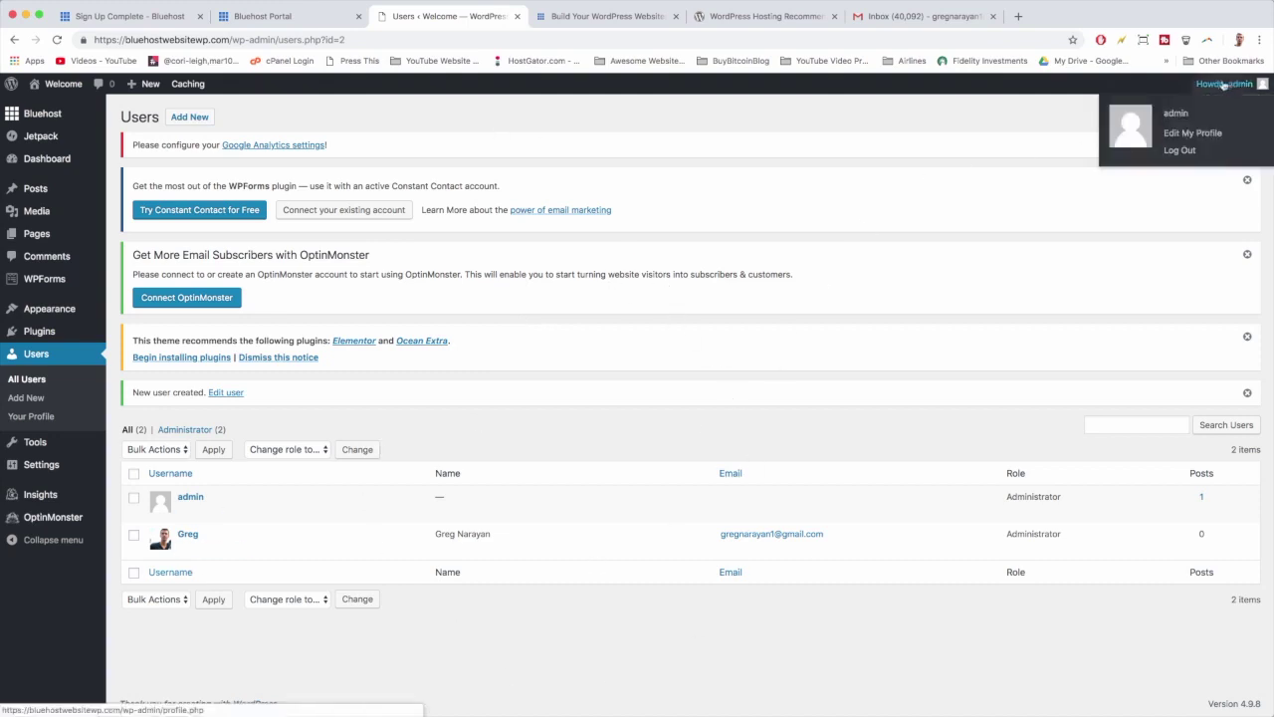
left_click(1196, 153)
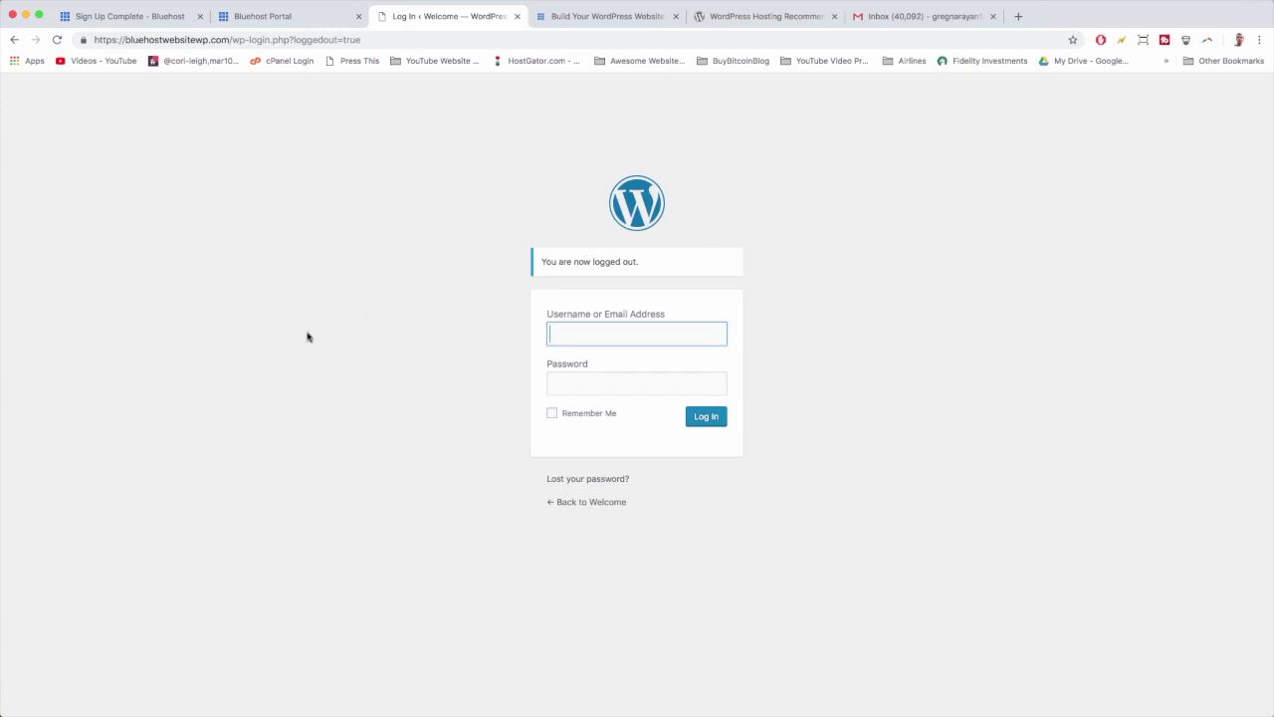
Step: Strip the logout part from the address, then go to the site's /login page
left_click(237, 40)
left_click_drag(232, 39, 360, 40)
key("BackSpace")
key("Return")
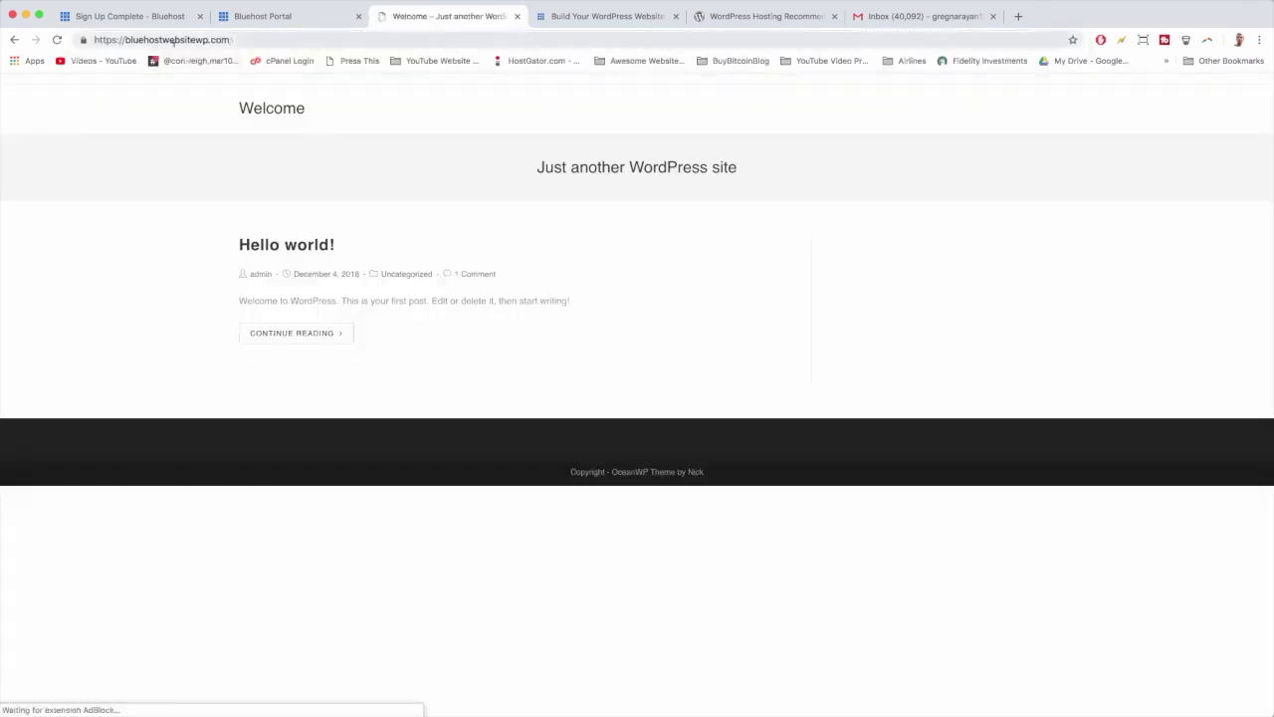
left_click(247, 40)
left_click(247, 40)
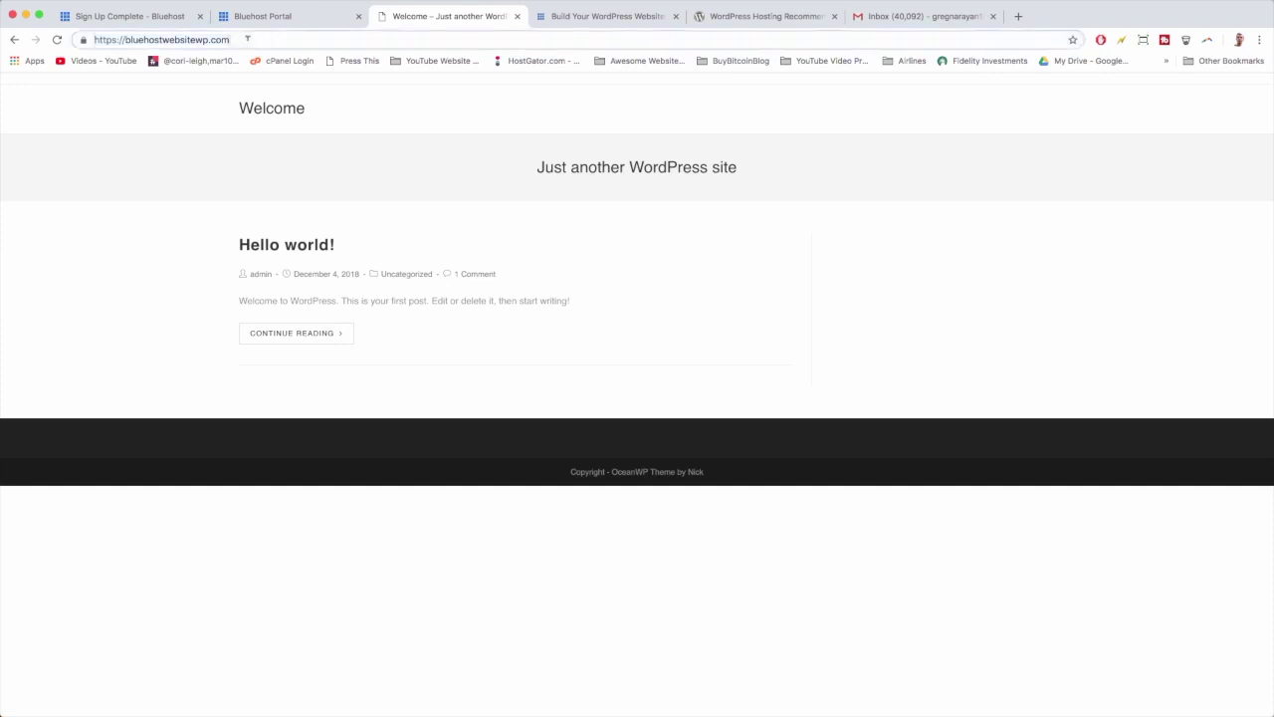
type("/login")
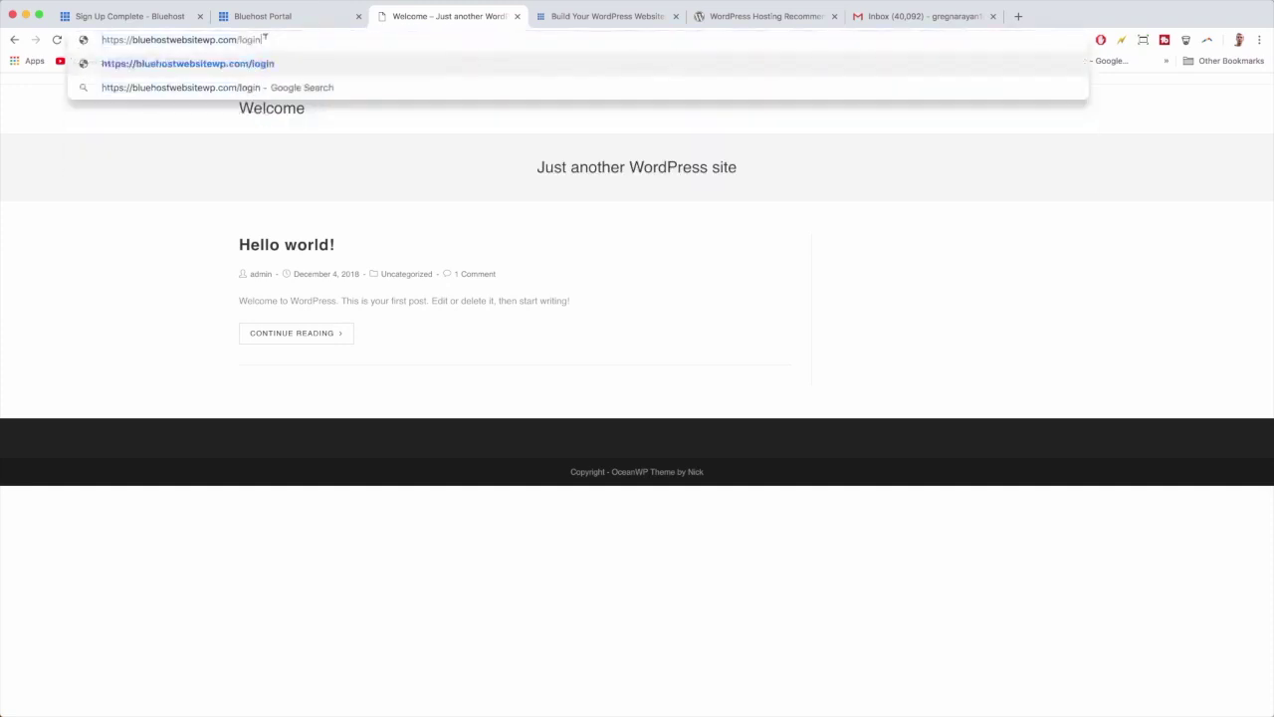
key("Return")
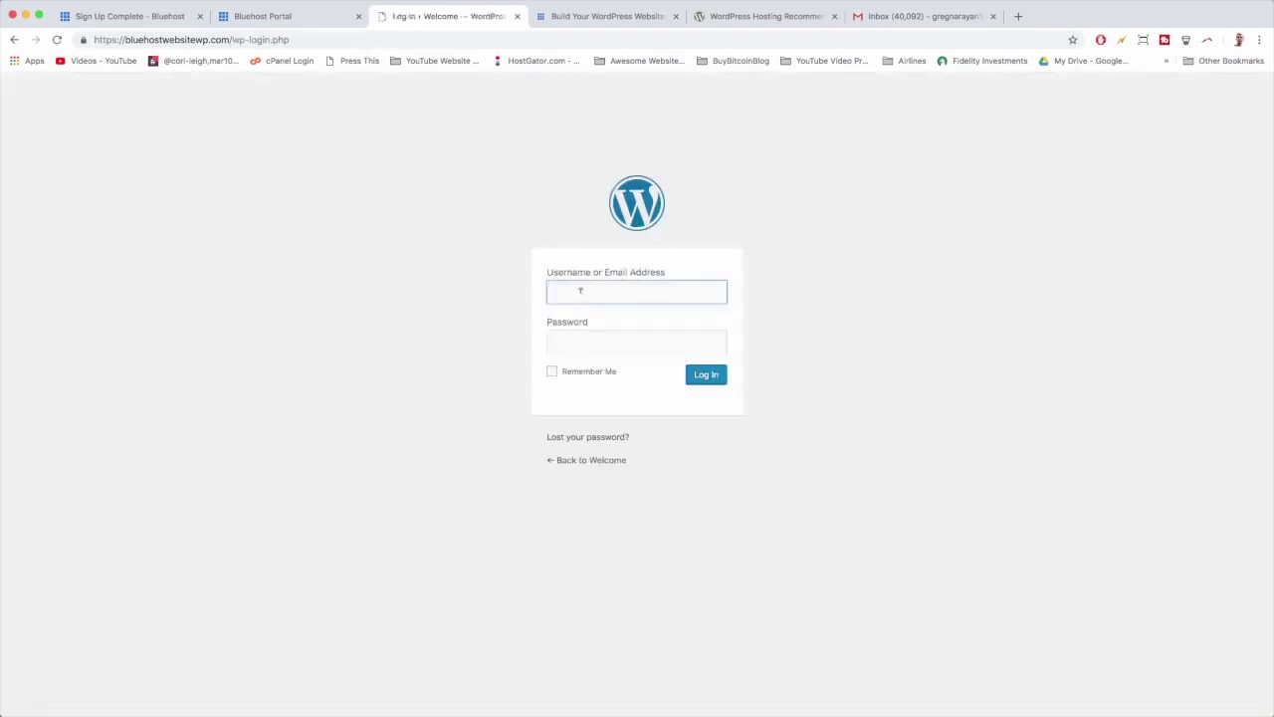
Step: Enter the new user's username and password, tick Remember Me, bookmark the page and log in
type("Greg")
left_click(637, 341)
type("••••••")
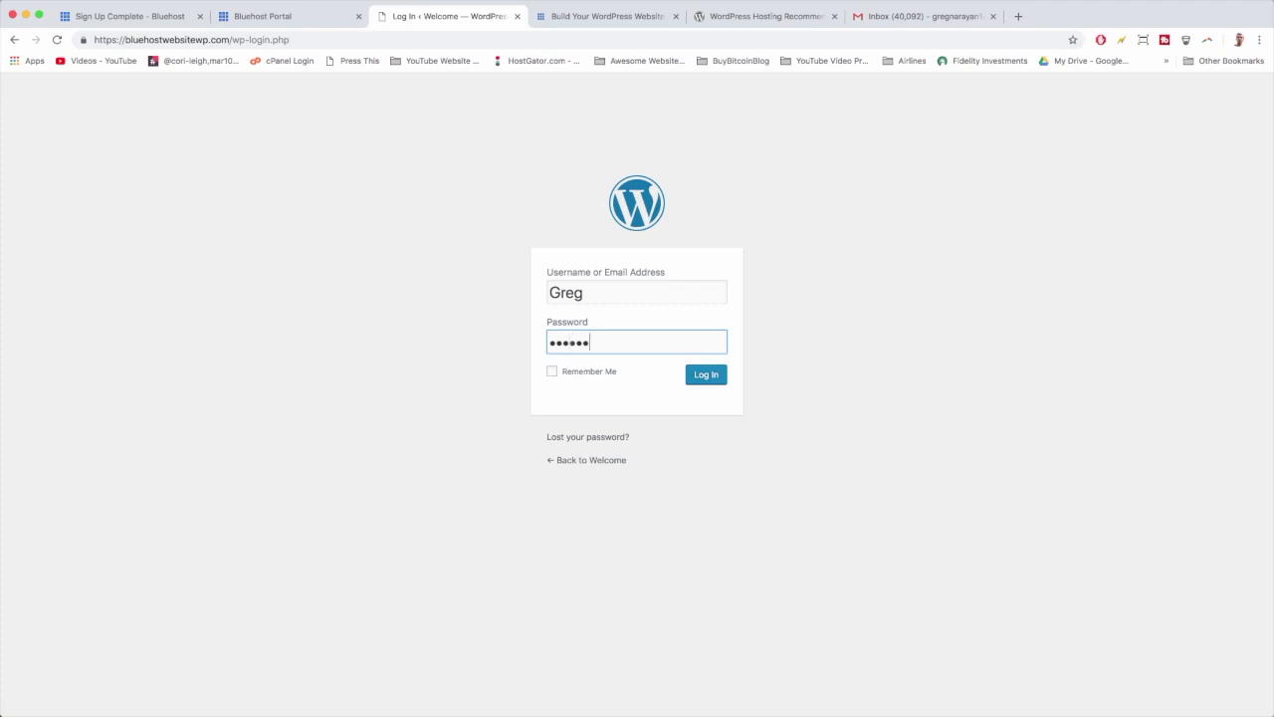
type("•••••")
left_click(578, 374)
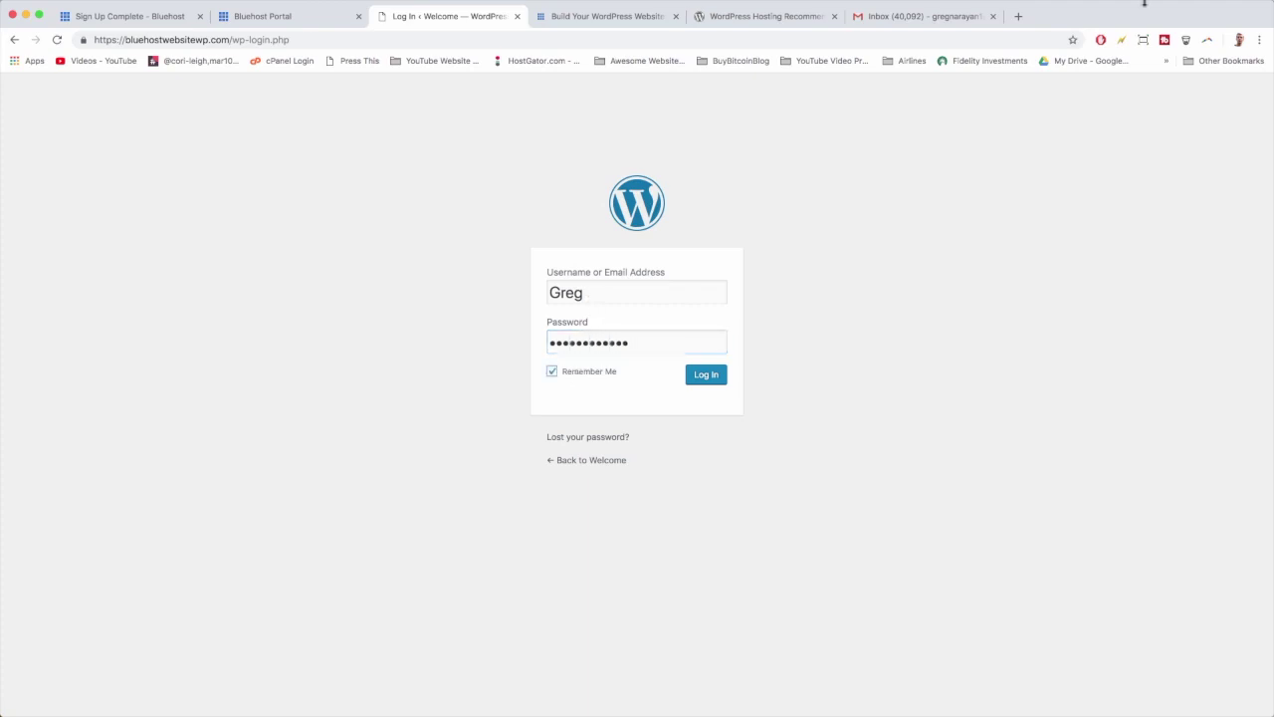
left_click(1072, 41)
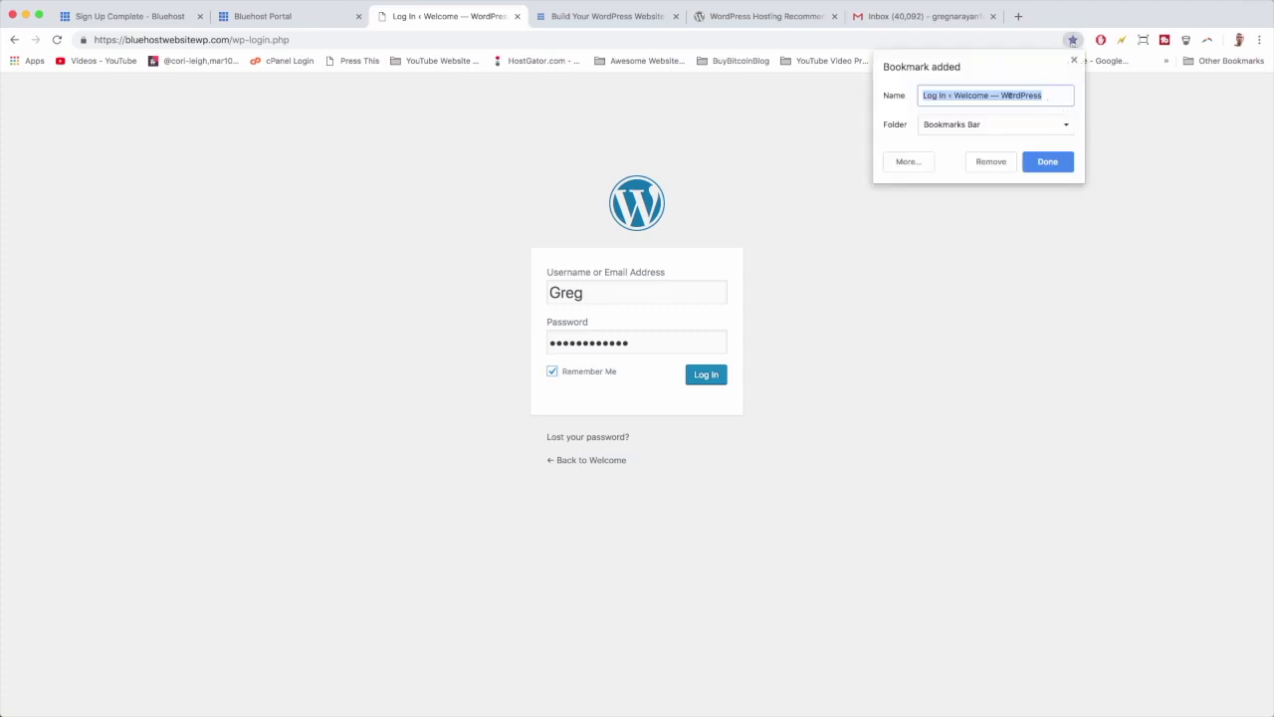
left_click(1044, 163)
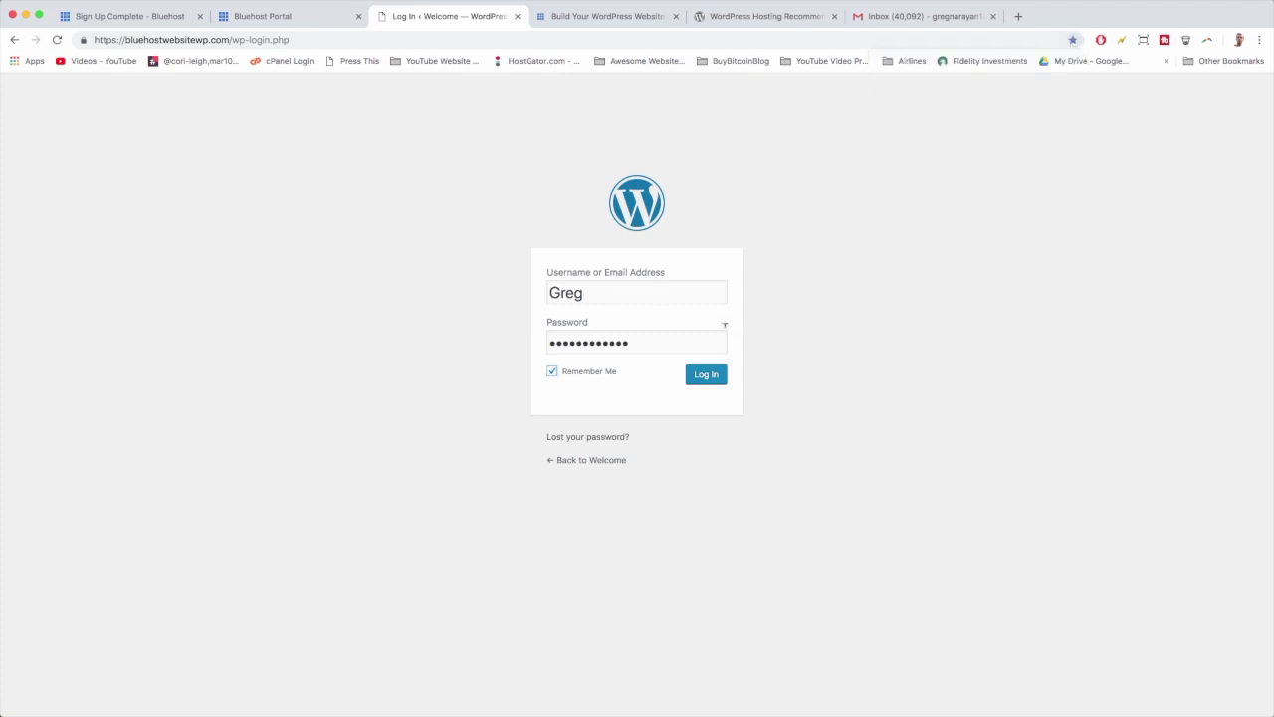
left_click(706, 376)
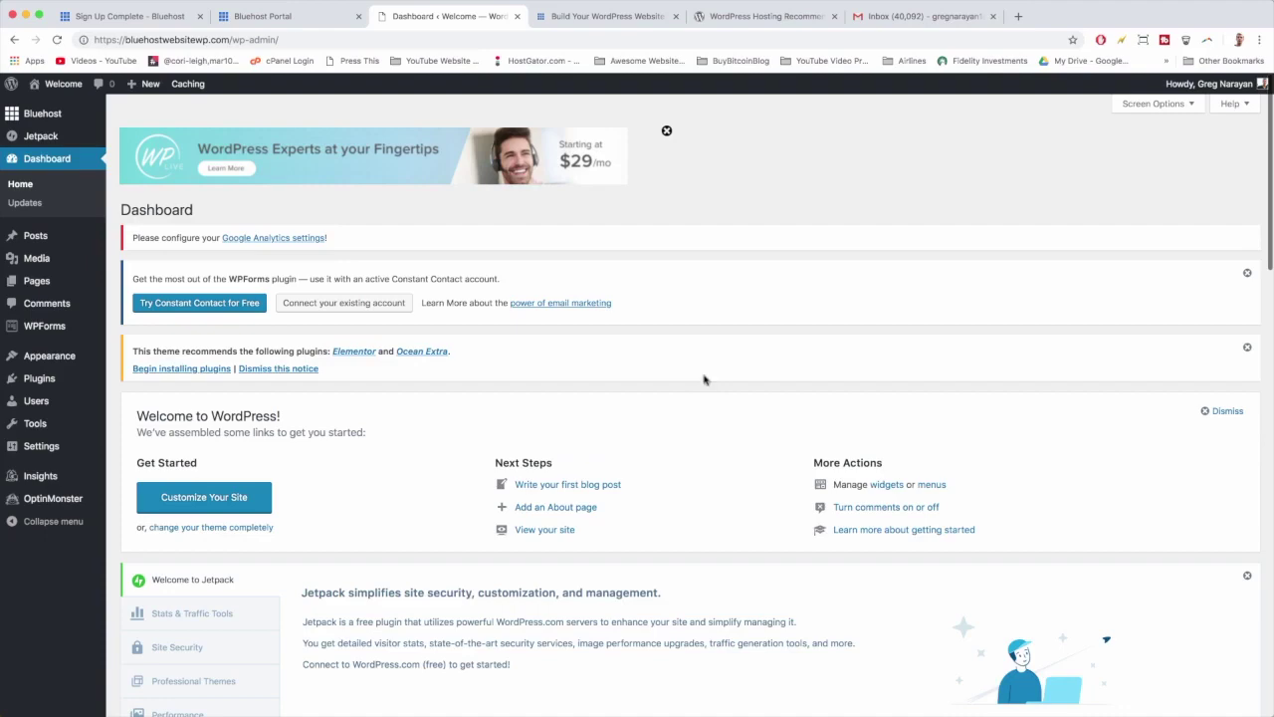
scroll(704, 379, "down", 15)
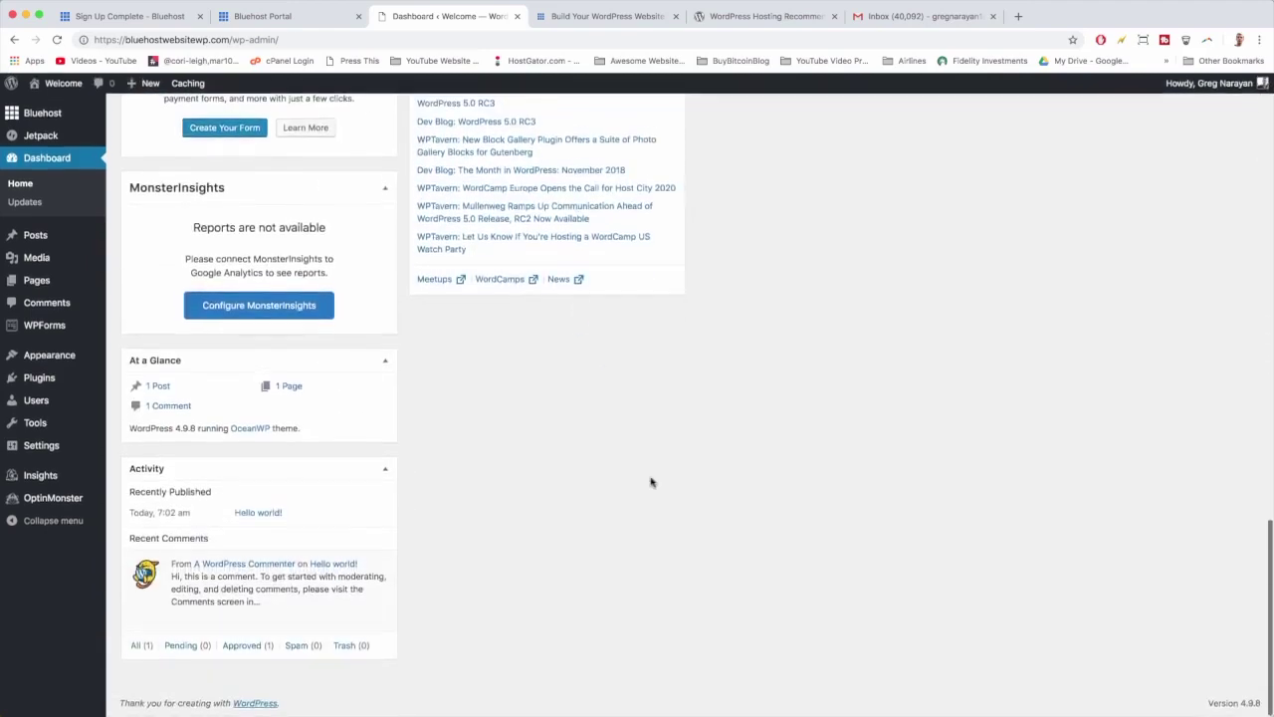
key("super+r")
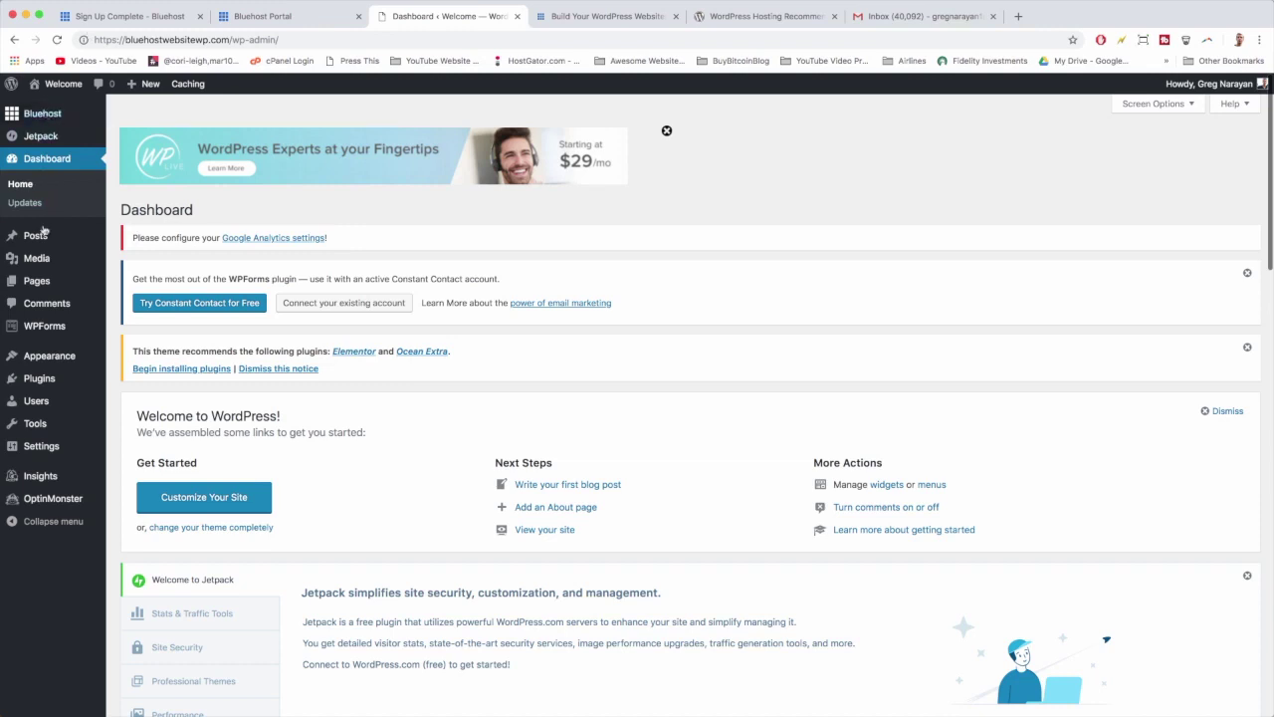
mouse_move(42, 459)
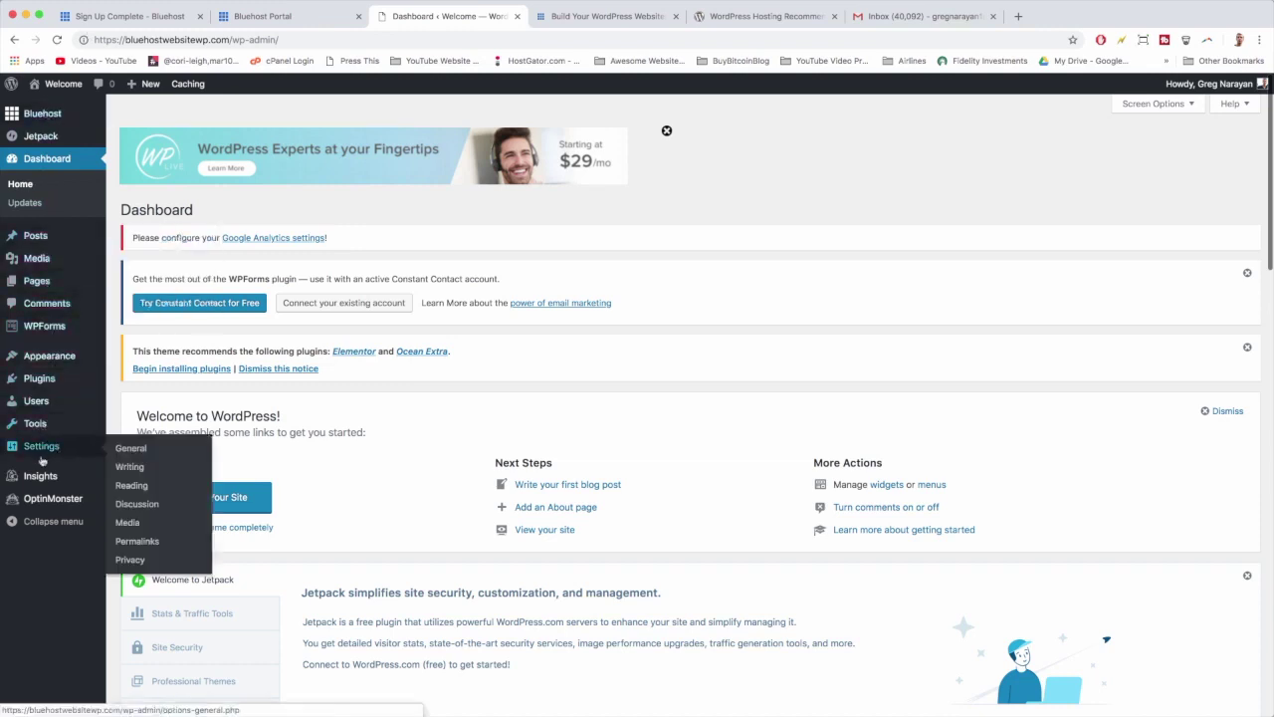